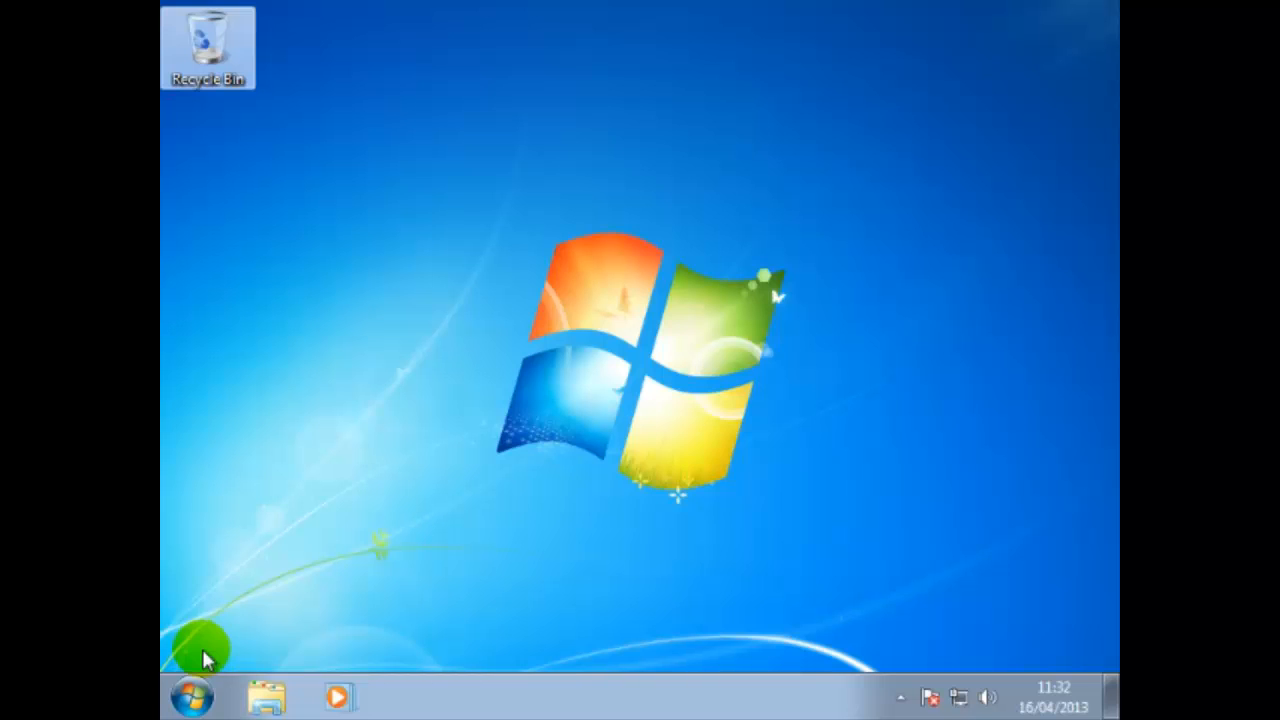
- Open the Calculator from the Windows accessories
{"action": "left_click", "coordinate": [190, 696]}
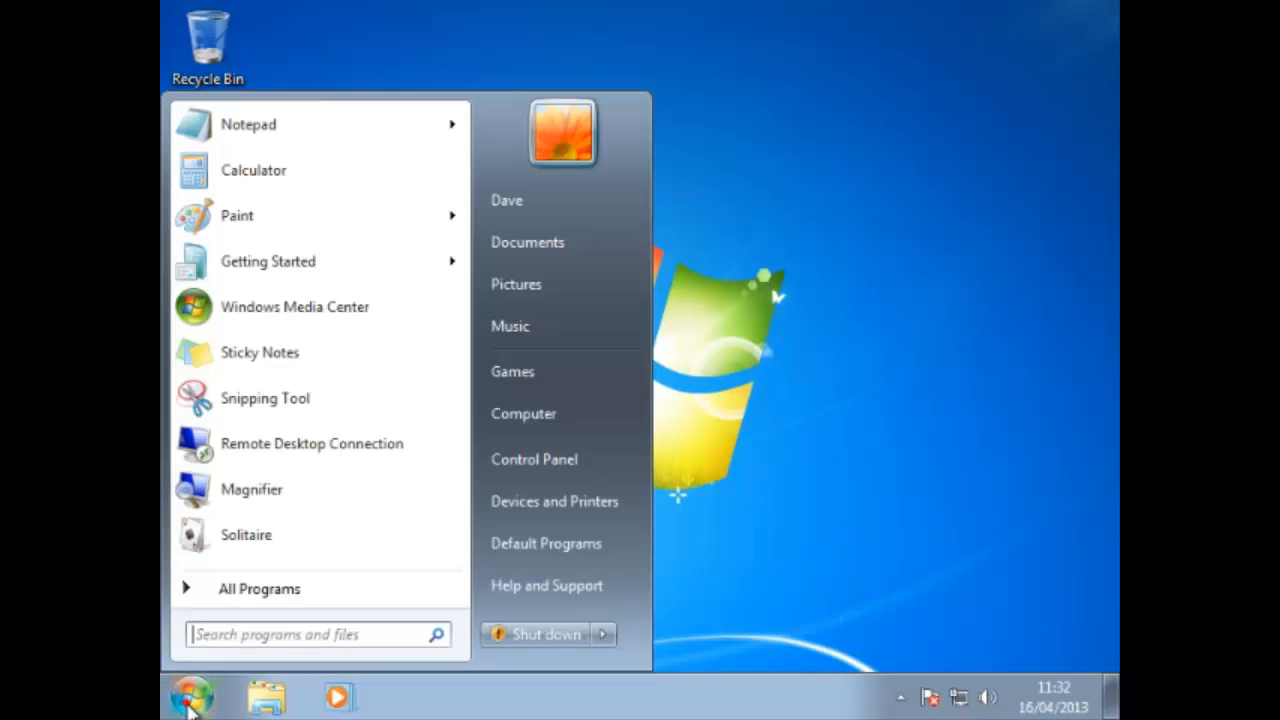
{"action": "left_click", "coordinate": [266, 597]}
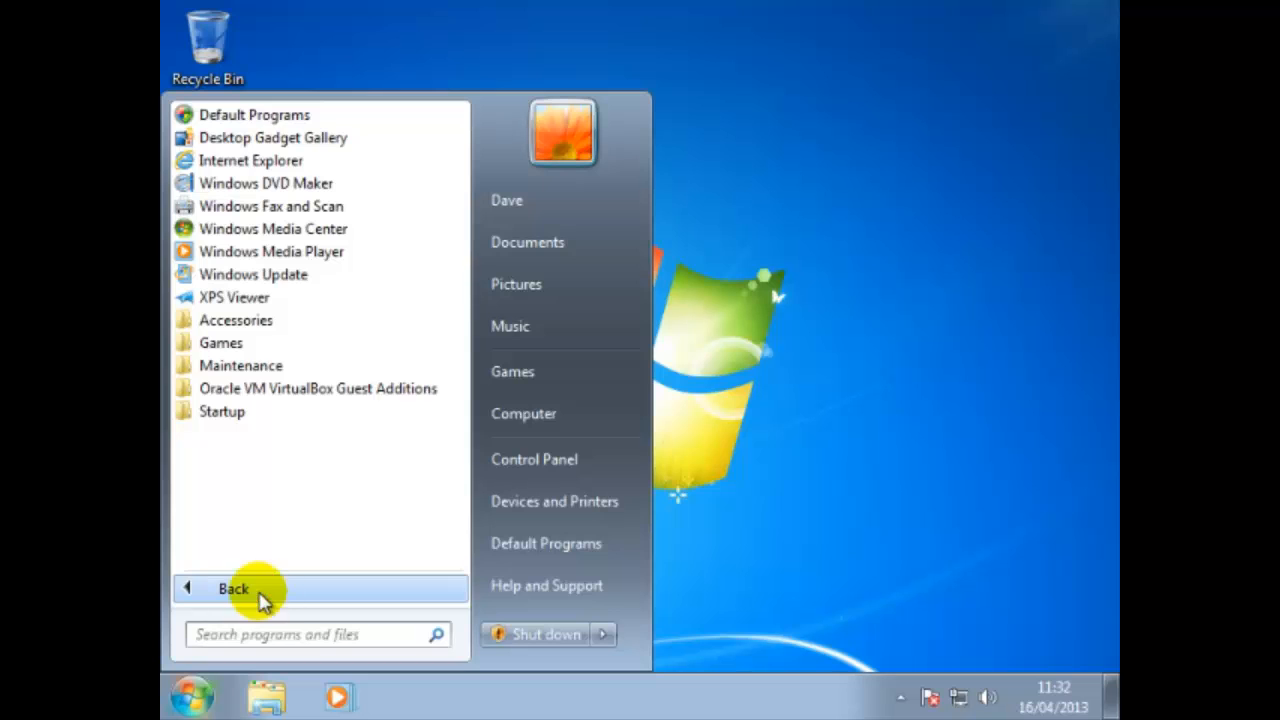
{"action": "left_click", "coordinate": [252, 324]}
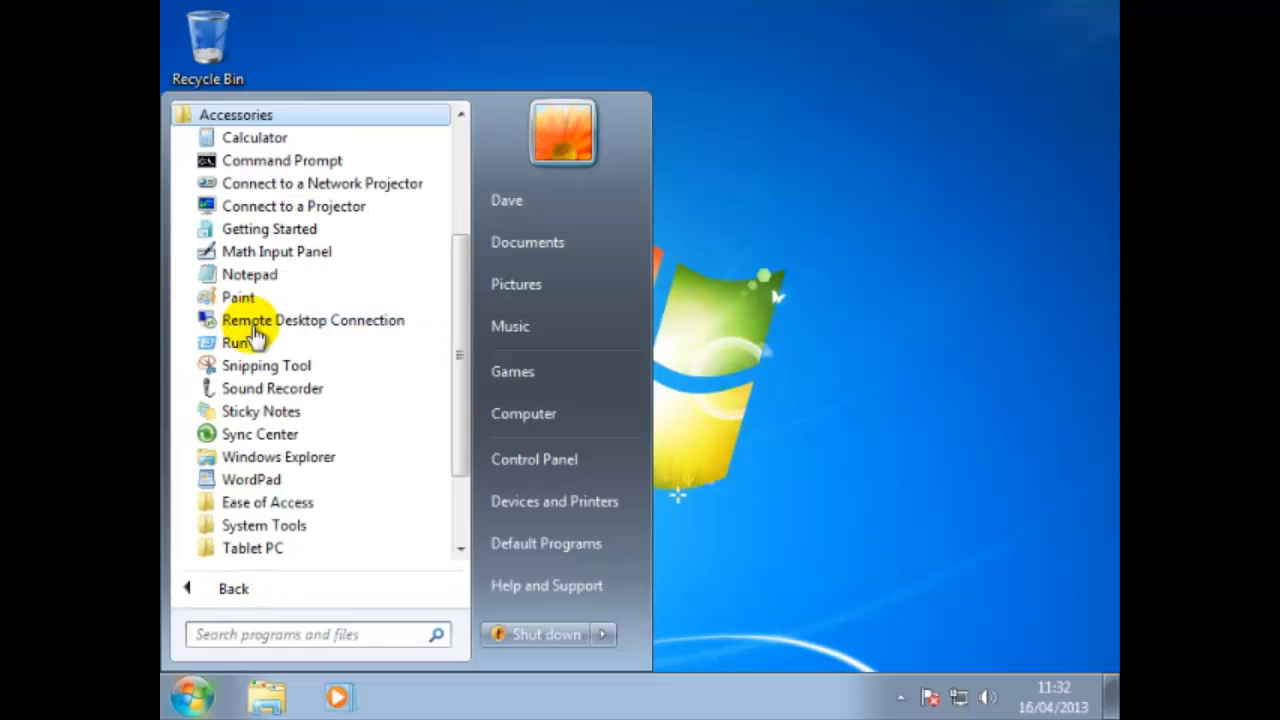
{"action": "left_click", "coordinate": [268, 135]}
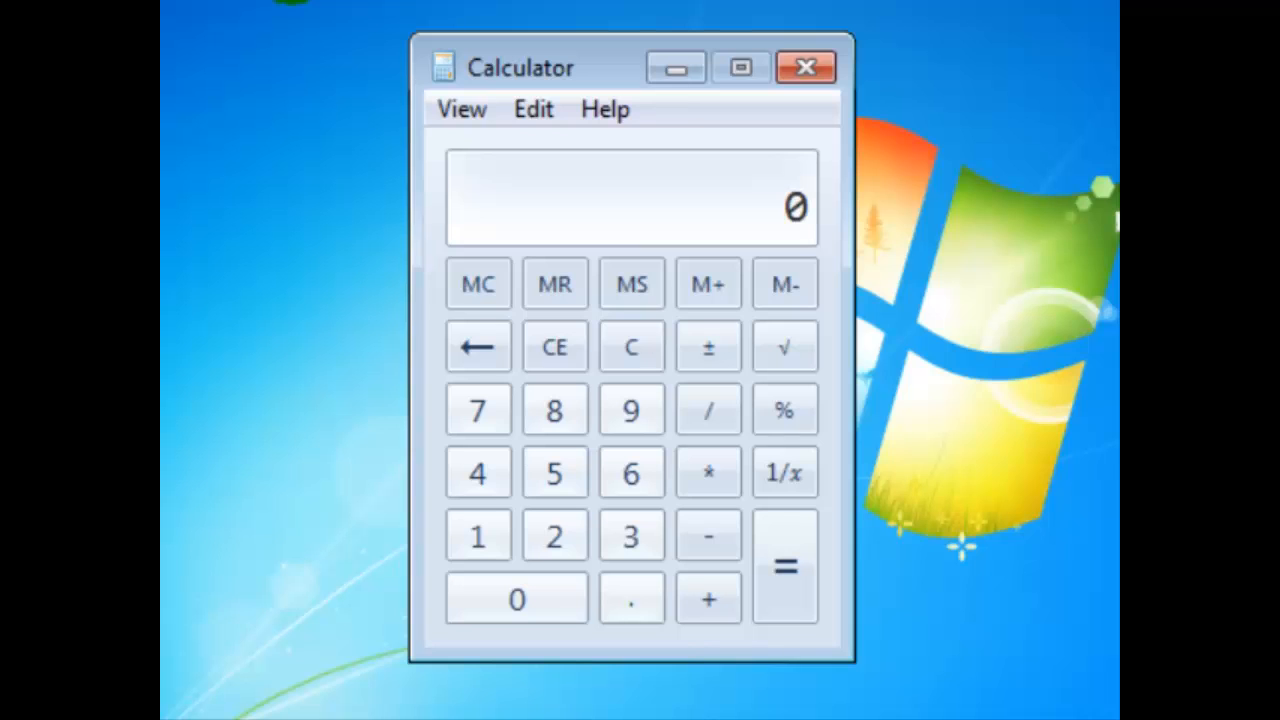
- Calculate 785 minus 36 in the calculator
{"action": "left_click", "coordinate": [491, 409]}
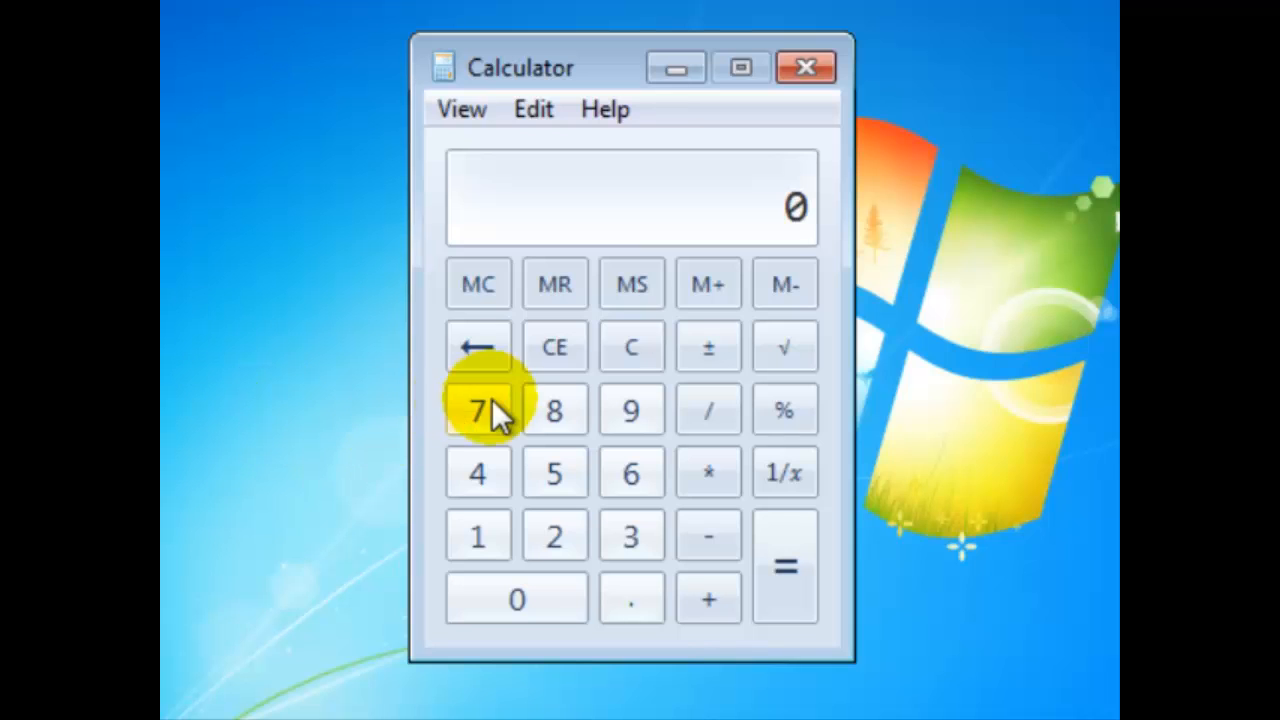
{"action": "left_click", "coordinate": [554, 410]}
{"action": "left_click", "coordinate": [557, 470]}
{"action": "left_click", "coordinate": [708, 540]}
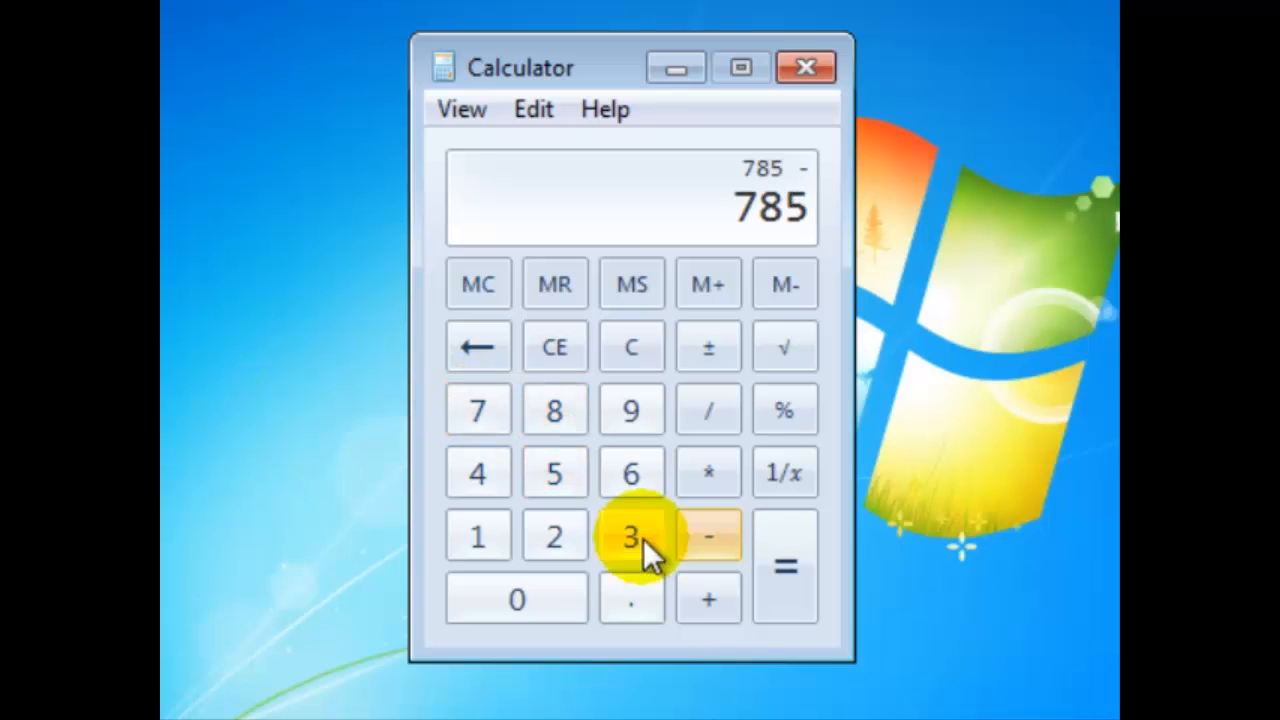
{"action": "left_click", "coordinate": [636, 537]}
{"action": "left_click", "coordinate": [628, 470]}
{"action": "left_click", "coordinate": [779, 564]}
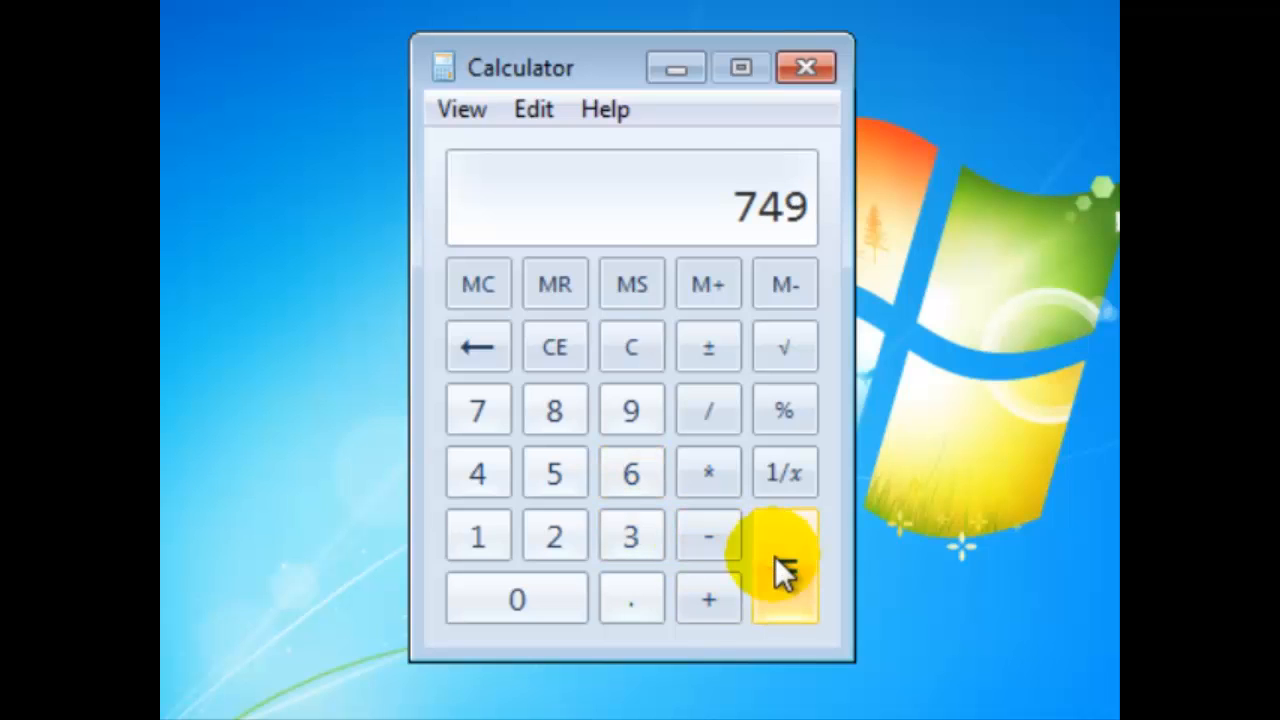
- Clear the calculator and work out 23 * 89 + 9, finishing the entry with another plus operator
{"action": "left_click", "coordinate": [628, 352]}
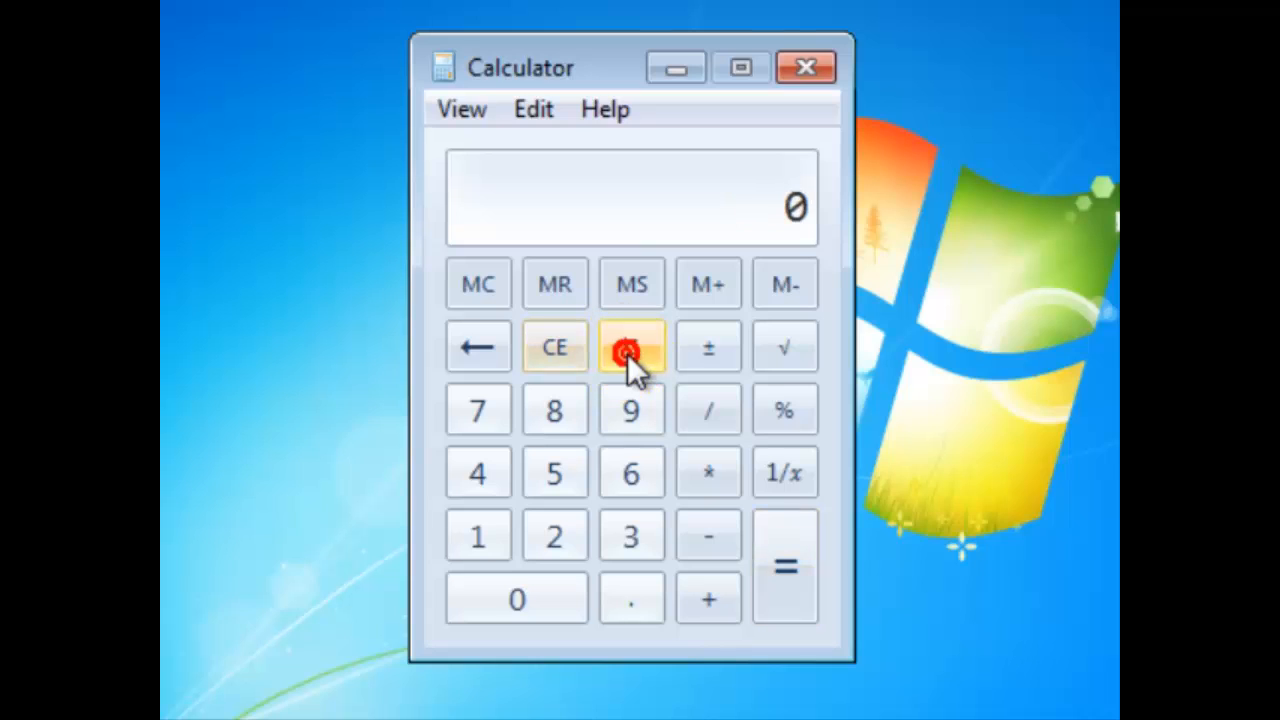
{"action": "type", "text": "23 "}
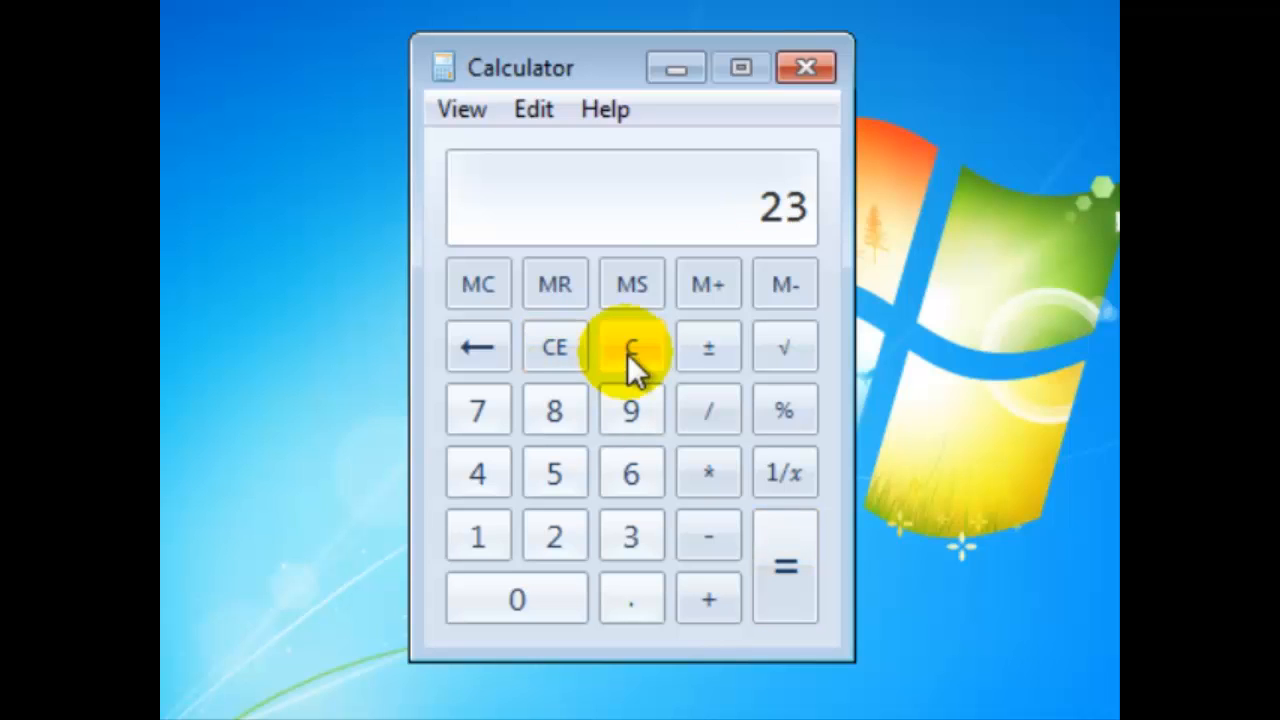
{"action": "type", "text": "* 89 "}
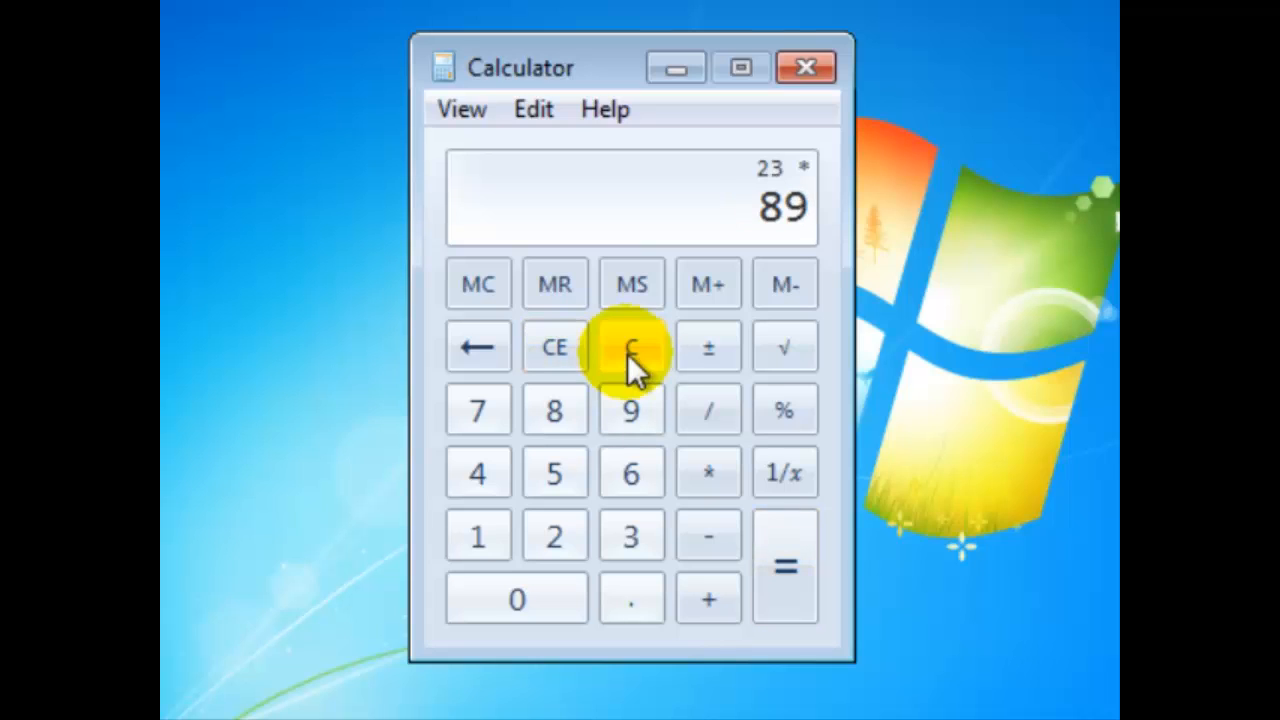
{"action": "type", "text": "+ 9"}
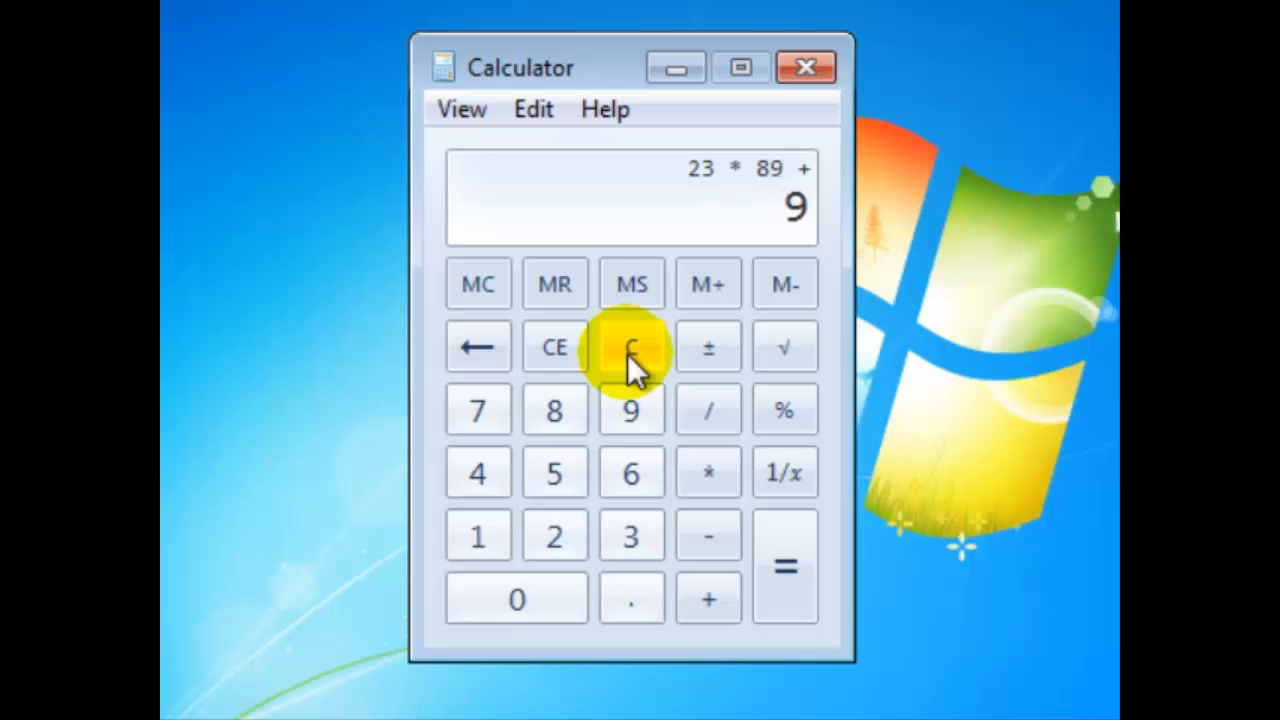
{"action": "key", "text": "plus"}
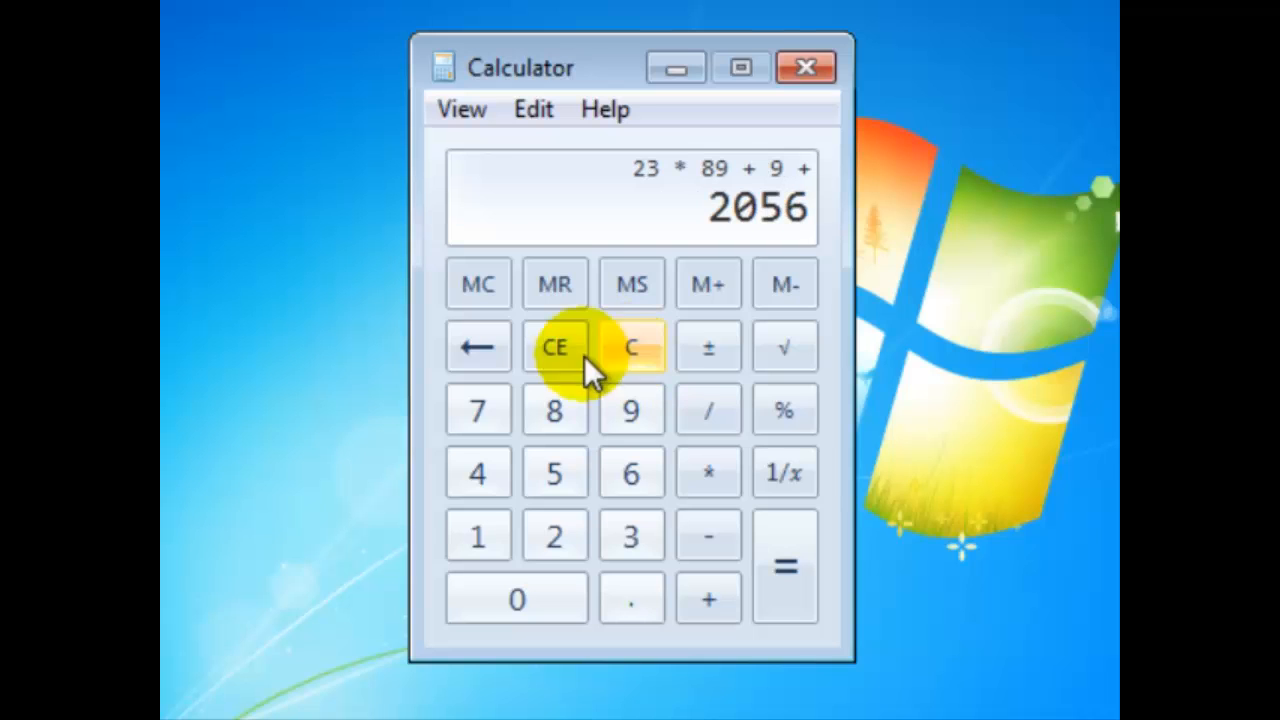
- Switch the calculator to Scientific mode, followed by Statistics mode
{"action": "left_click", "coordinate": [462, 111]}
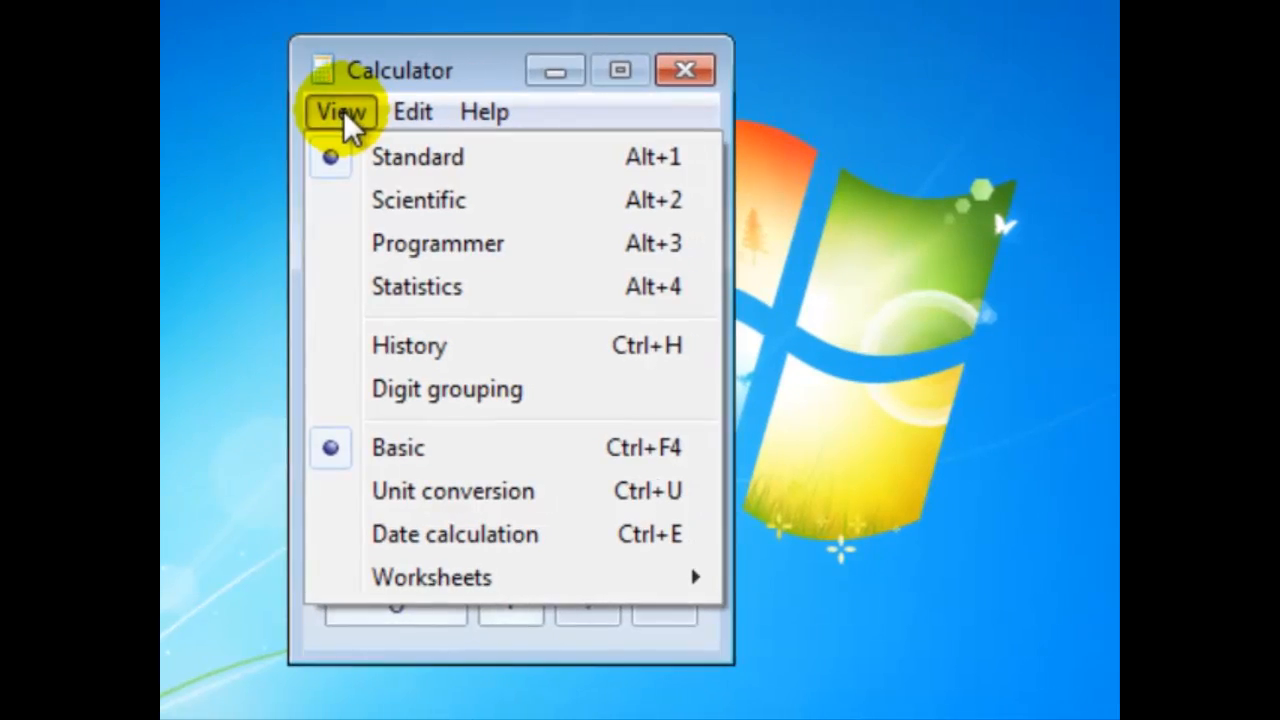
{"action": "left_click", "coordinate": [466, 198]}
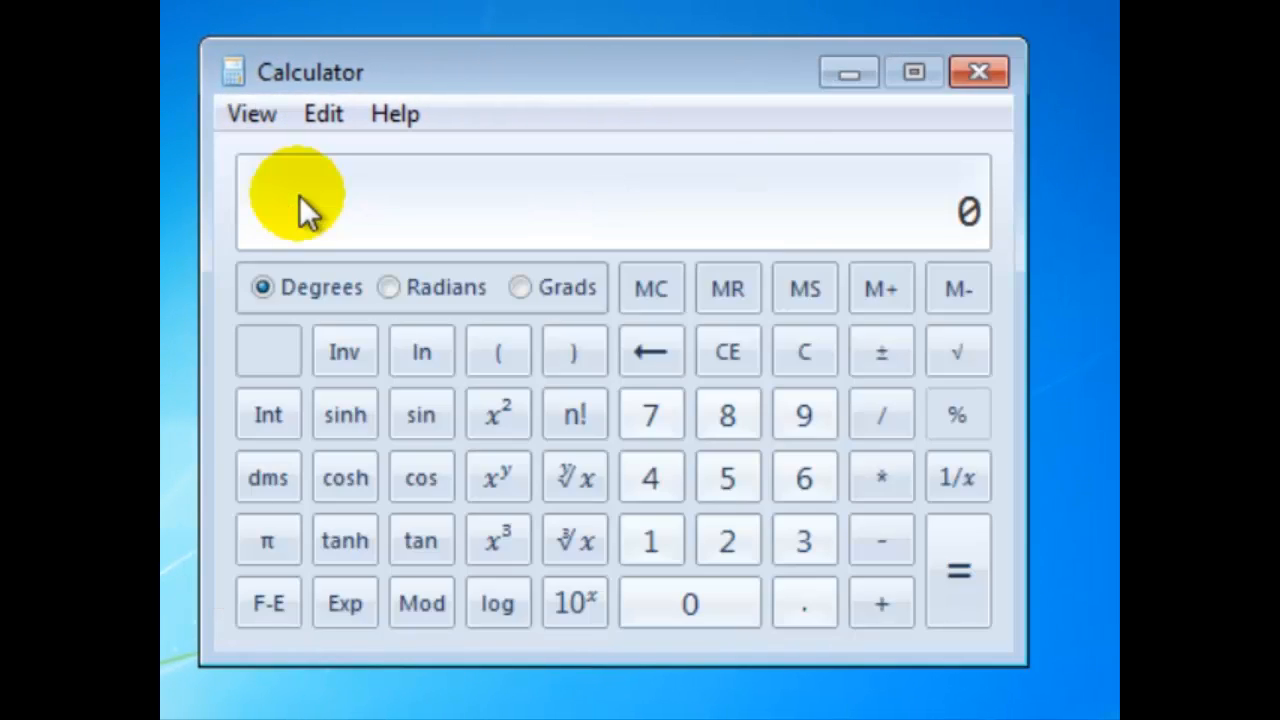
{"action": "left_click", "coordinate": [252, 113]}
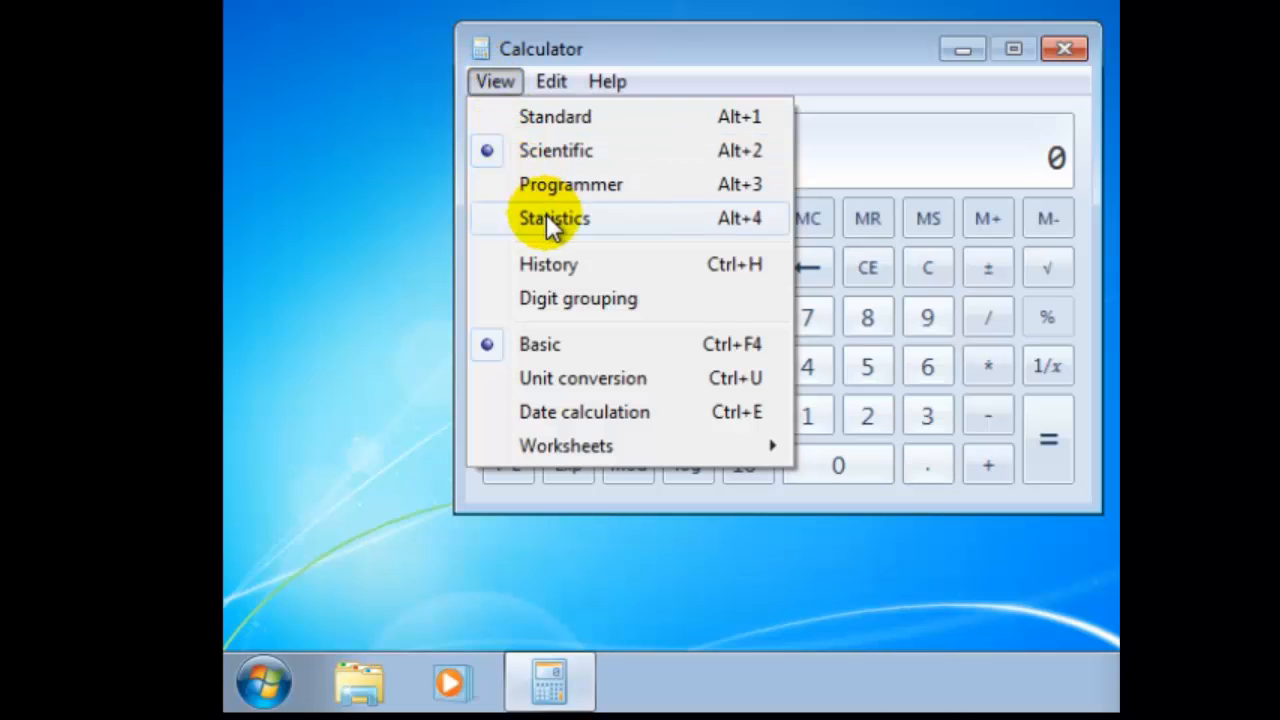
{"action": "left_click", "coordinate": [547, 218]}
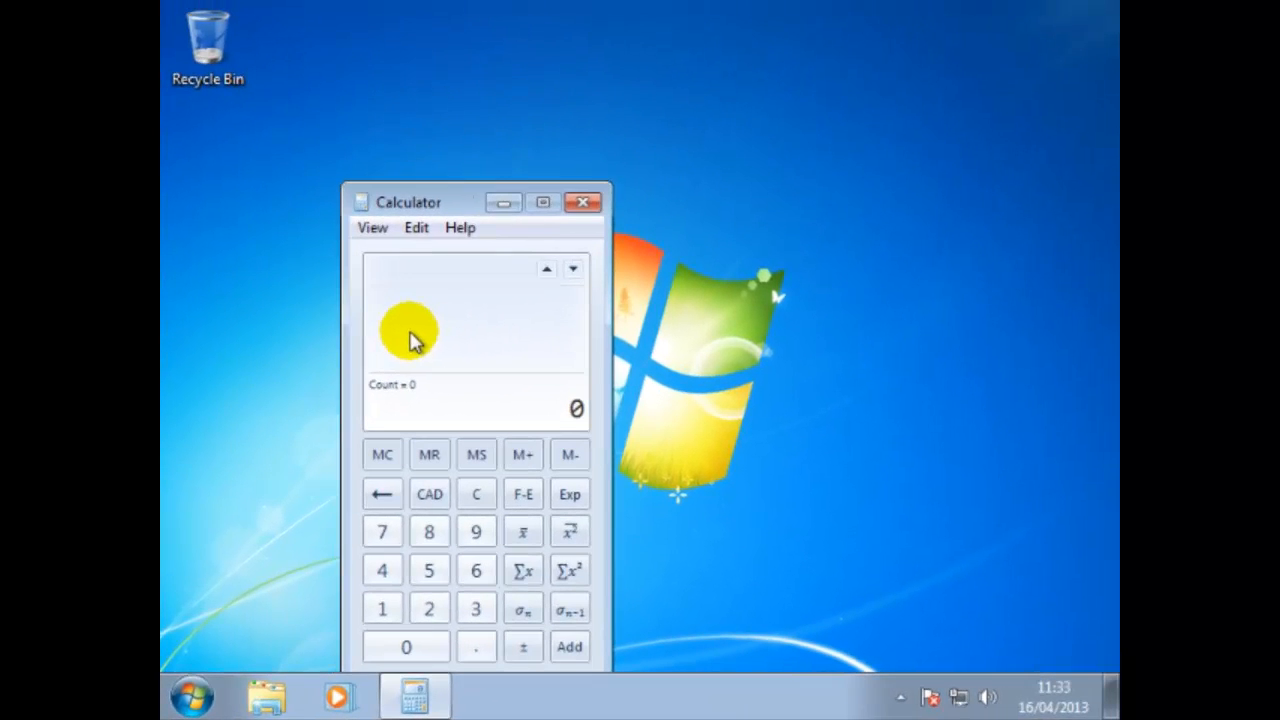
- Return the calculator to Standard mode and close it
{"action": "left_click", "coordinate": [372, 228]}
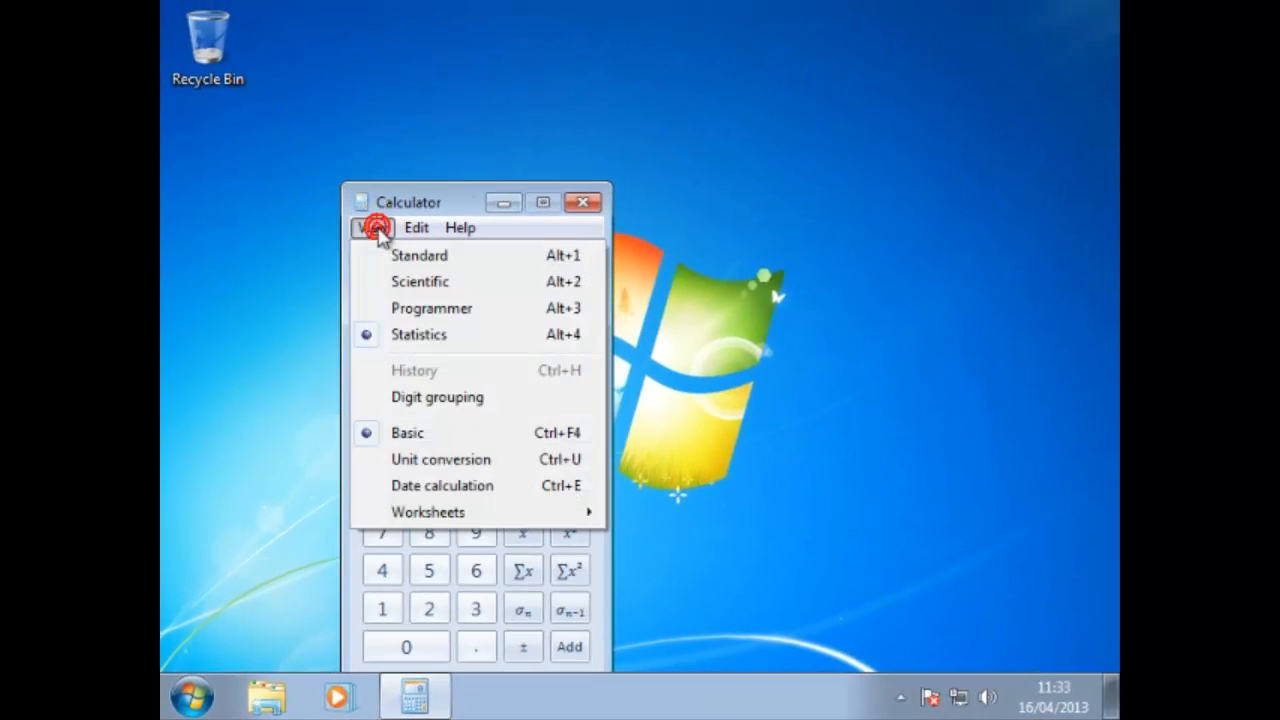
{"action": "left_click", "coordinate": [402, 259]}
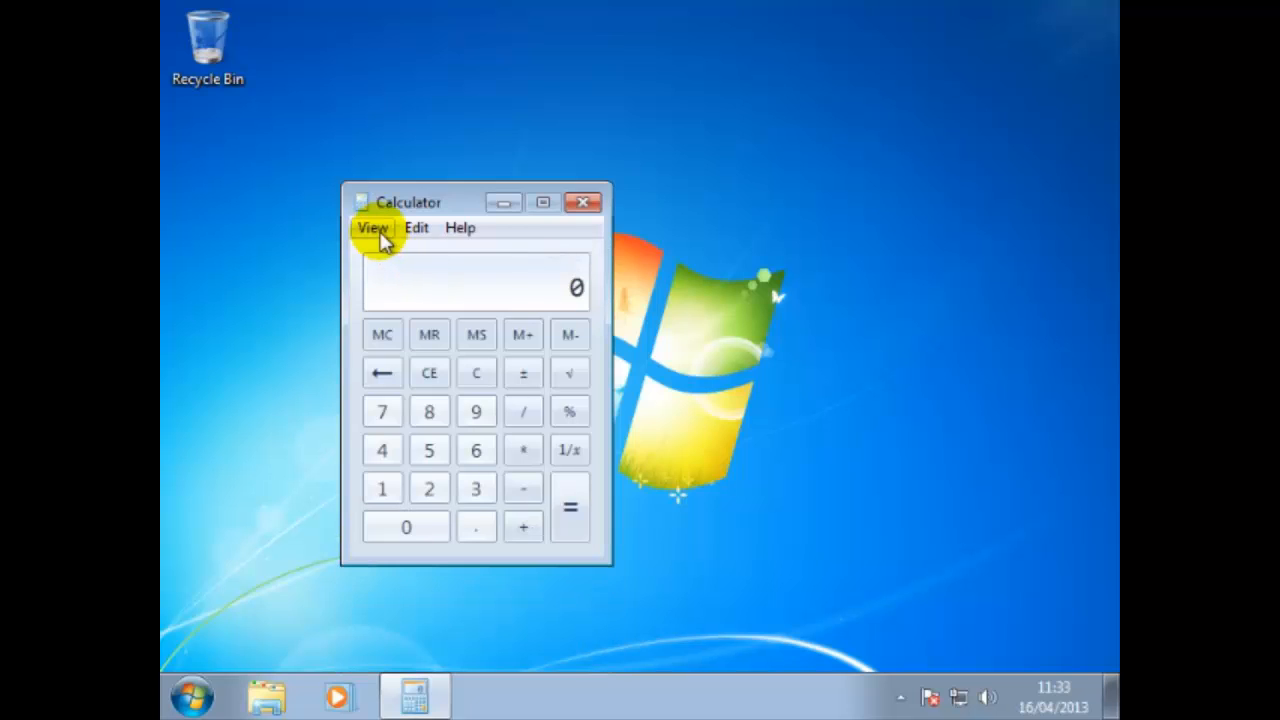
{"action": "left_click", "coordinate": [583, 202]}
{"action": "right_click", "coordinate": [568, 213]}
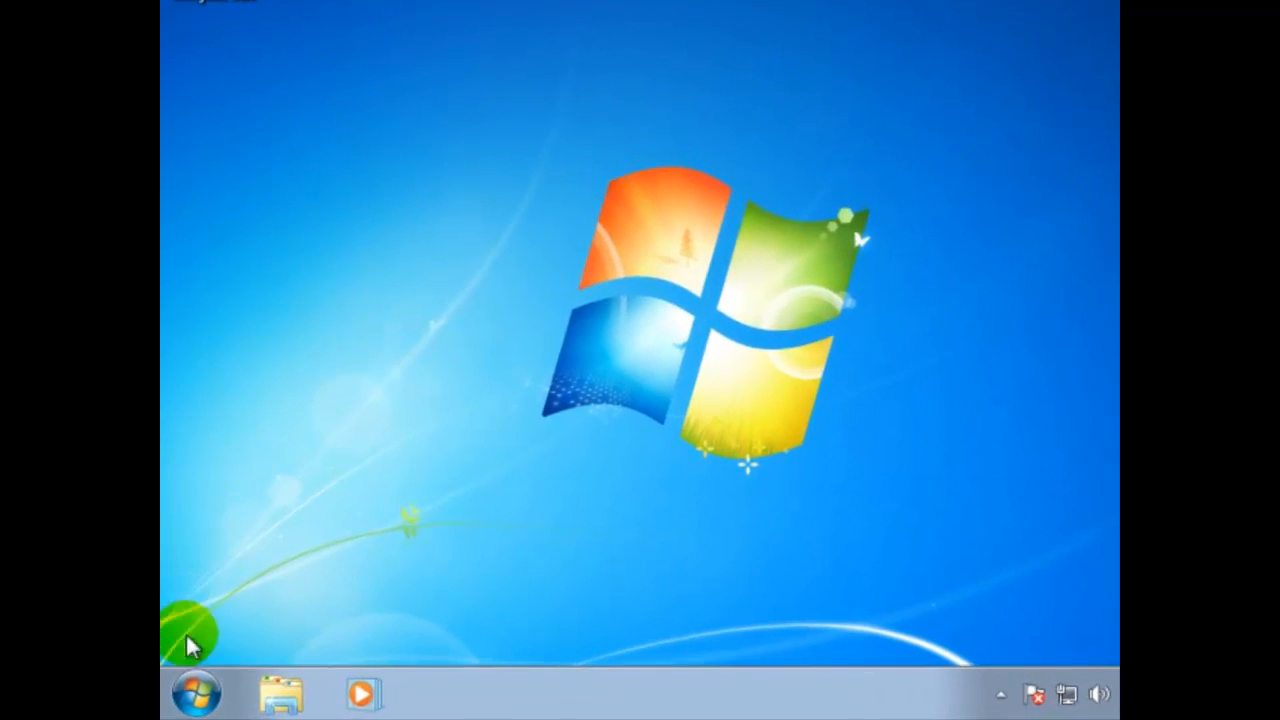
- Open Notepad from the Windows accessories and enter the text "Kanduit" in the blank document
{"action": "left_click", "coordinate": [195, 691]}
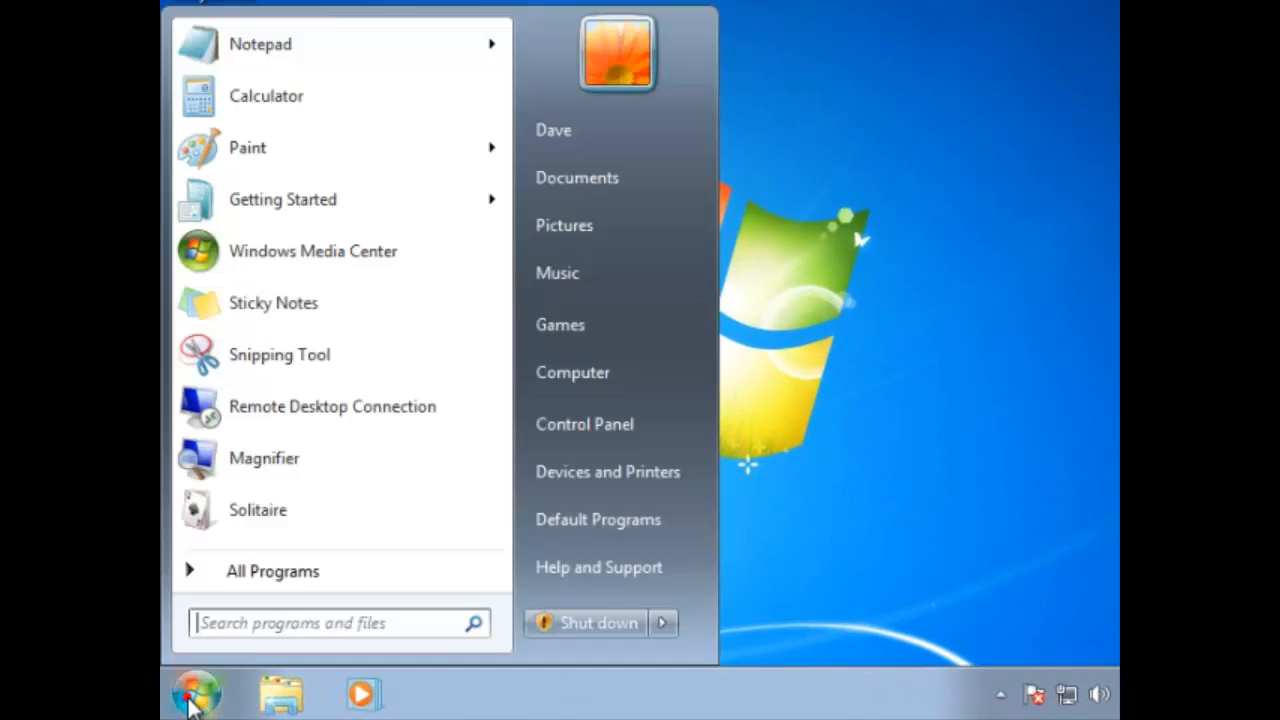
{"action": "left_click", "coordinate": [300, 630]}
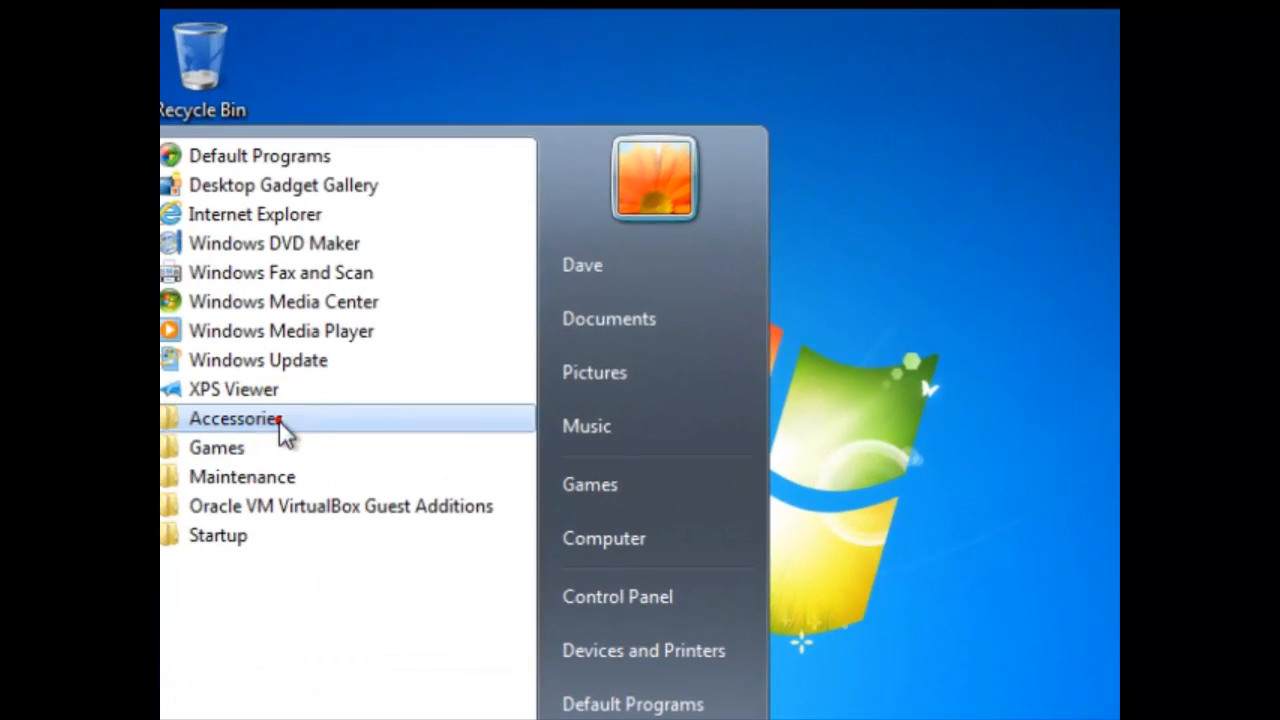
{"action": "left_click", "coordinate": [280, 420]}
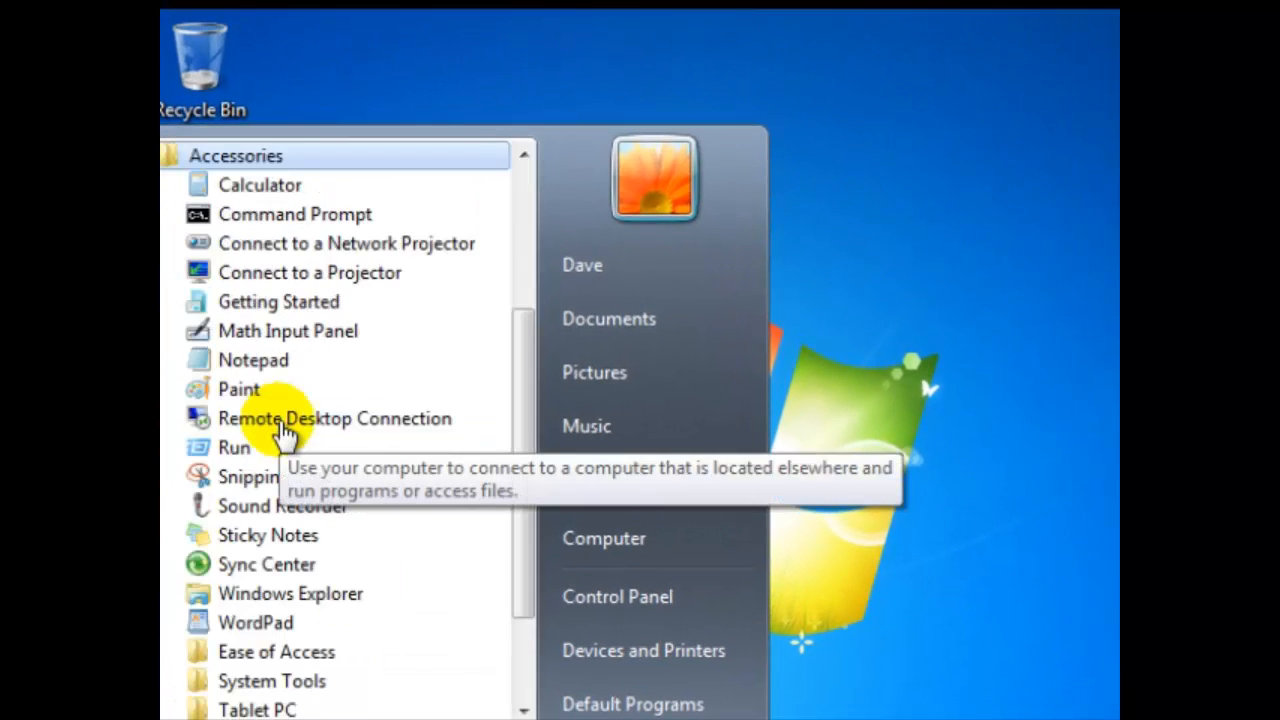
{"action": "left_click", "coordinate": [277, 360]}
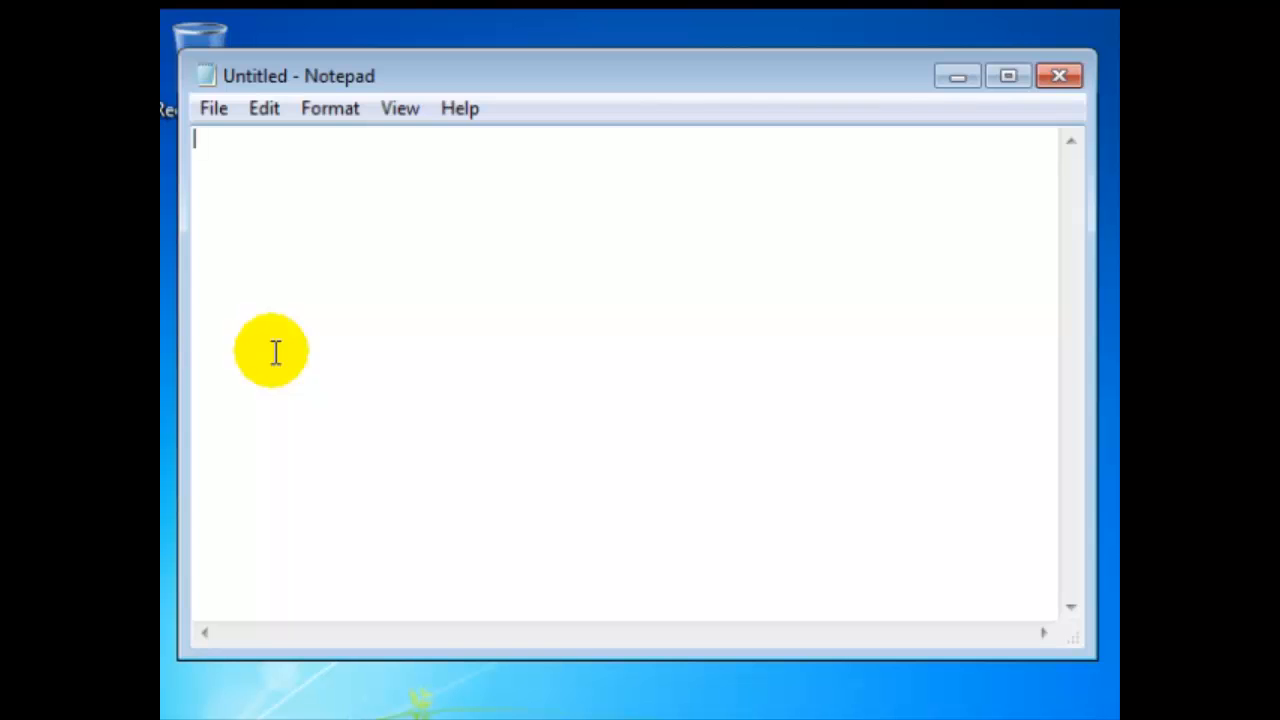
{"action": "type", "text": "Kanduit"}
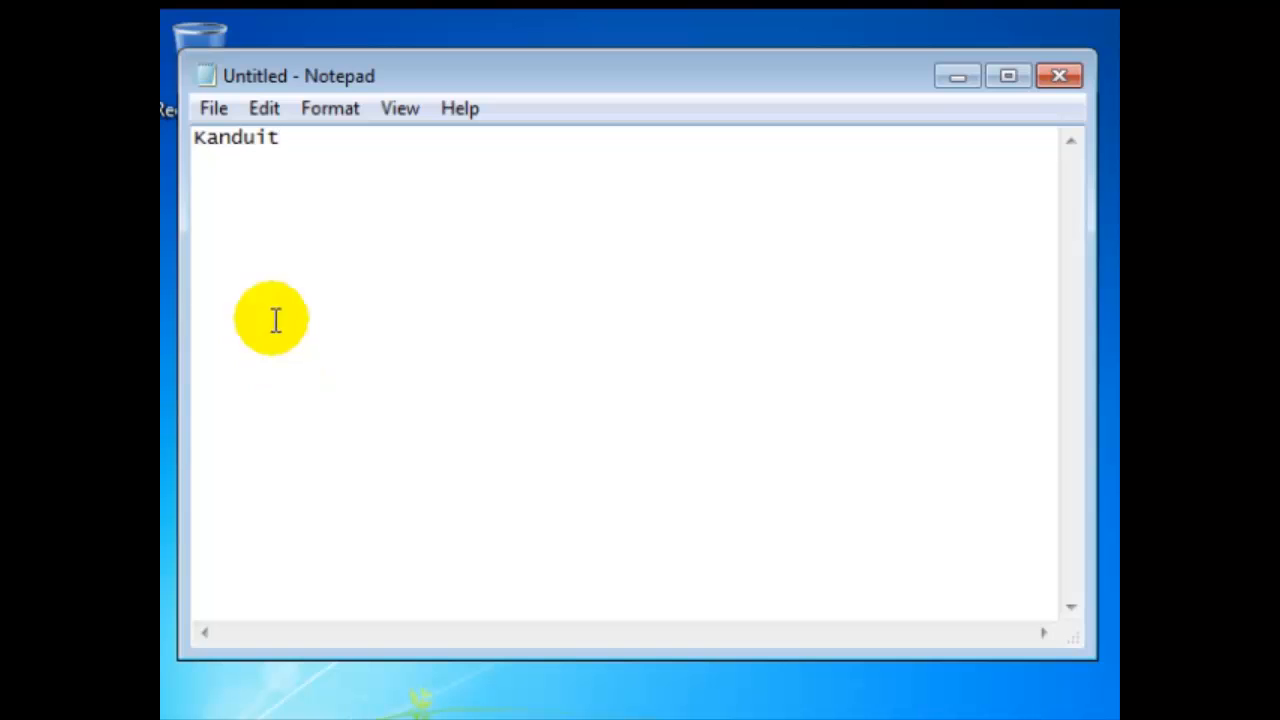
- Exit Notepad without saving the untitled document
{"action": "left_click", "coordinate": [212, 108]}
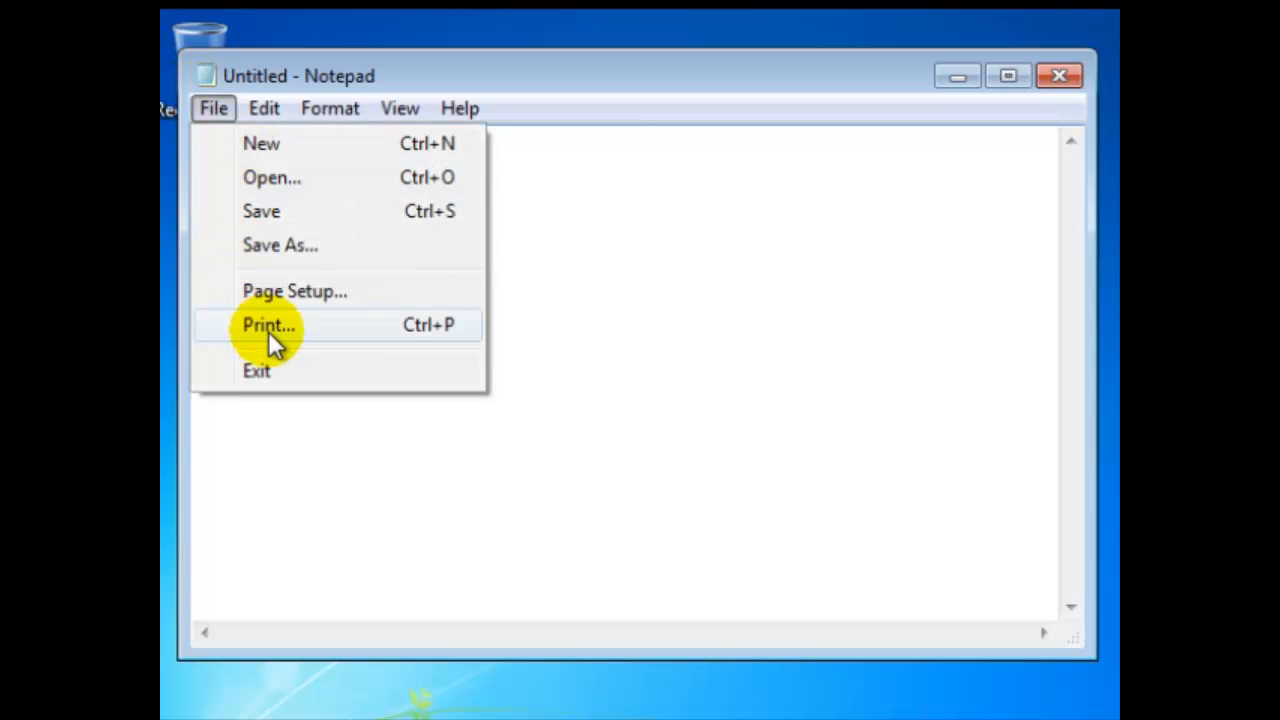
{"action": "left_click", "coordinate": [276, 370]}
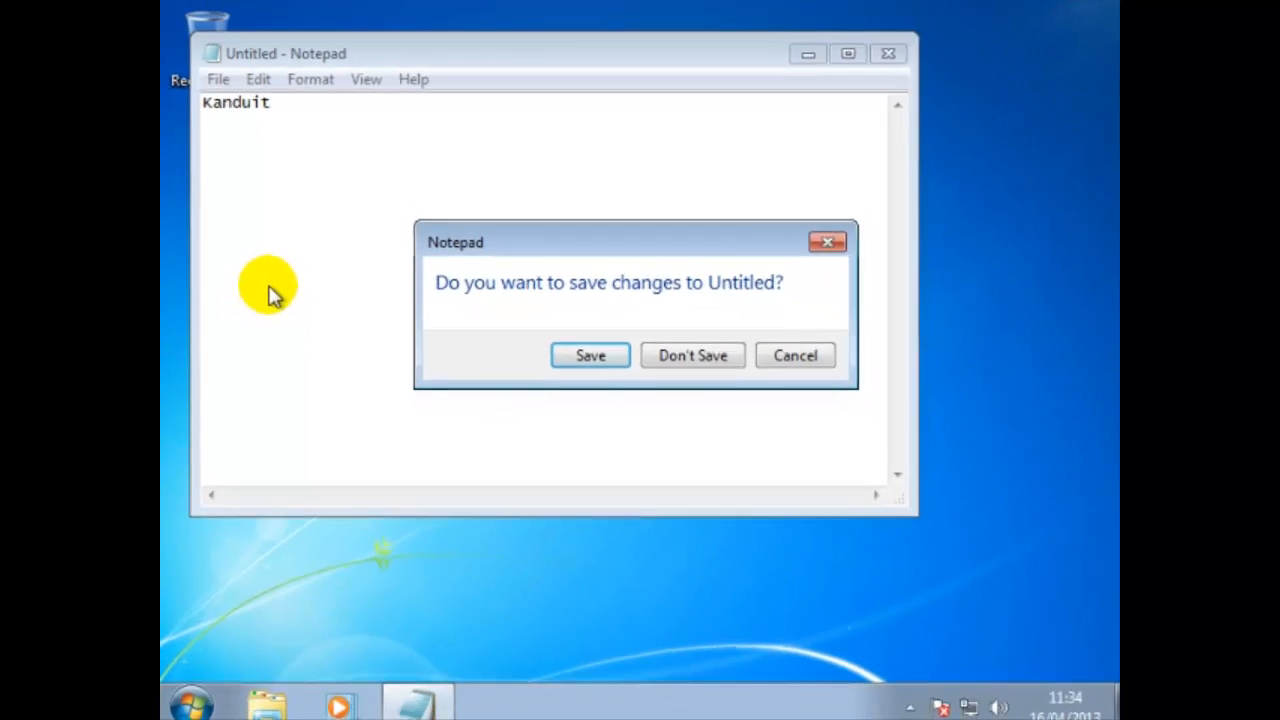
{"action": "left_click", "coordinate": [677, 352]}
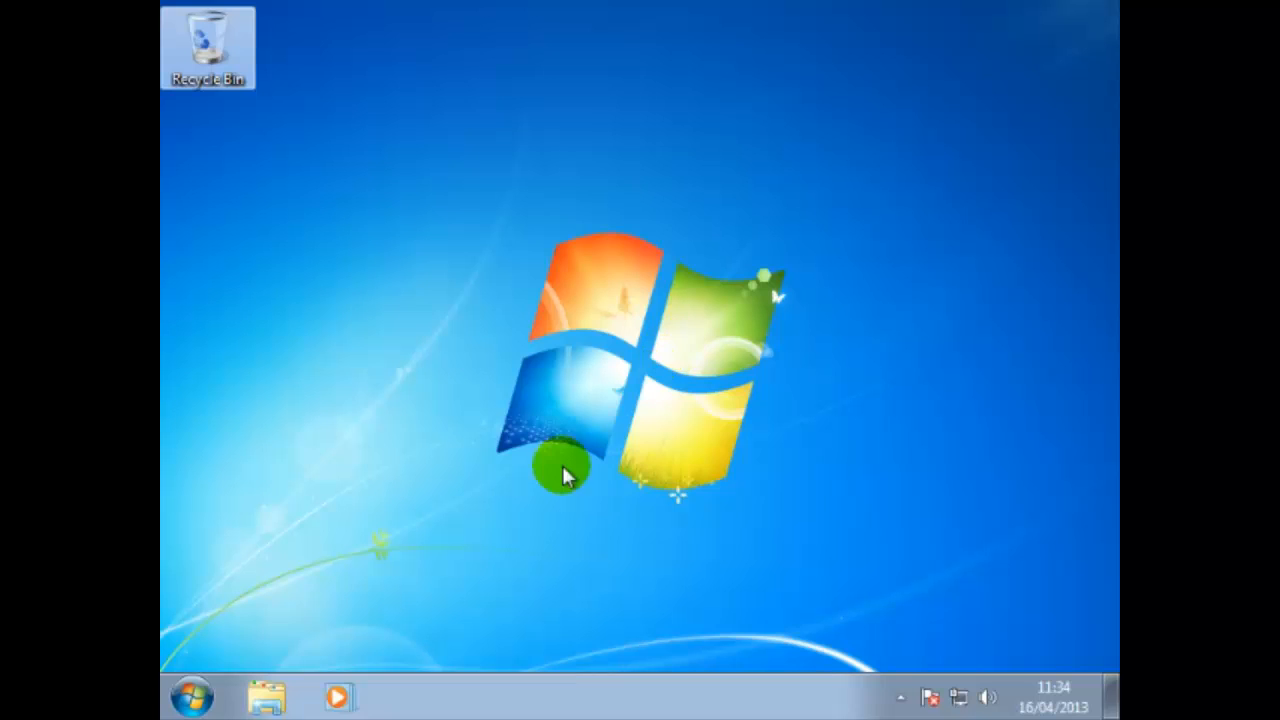
- Reopen Notepad from the Windows accessories and write "Kanduit" in the new document
{"action": "left_click", "coordinate": [208, 697]}
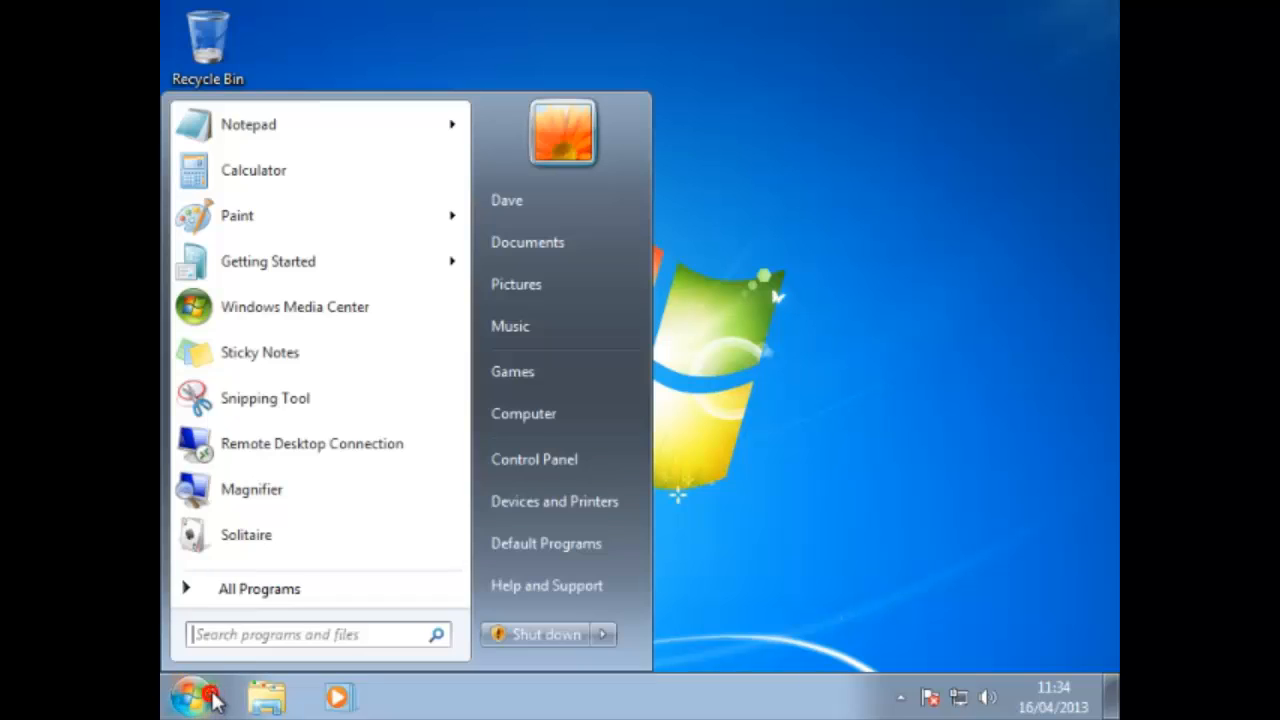
{"action": "left_click", "coordinate": [275, 600]}
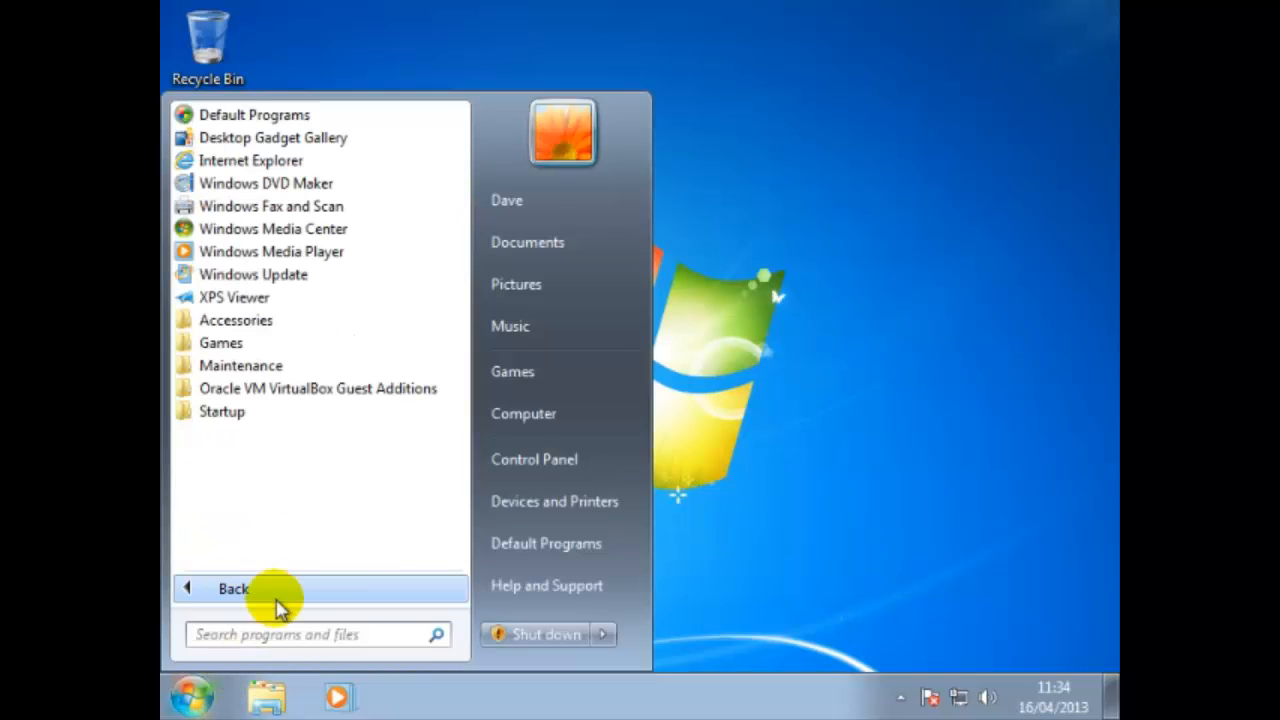
{"action": "left_click", "coordinate": [243, 320]}
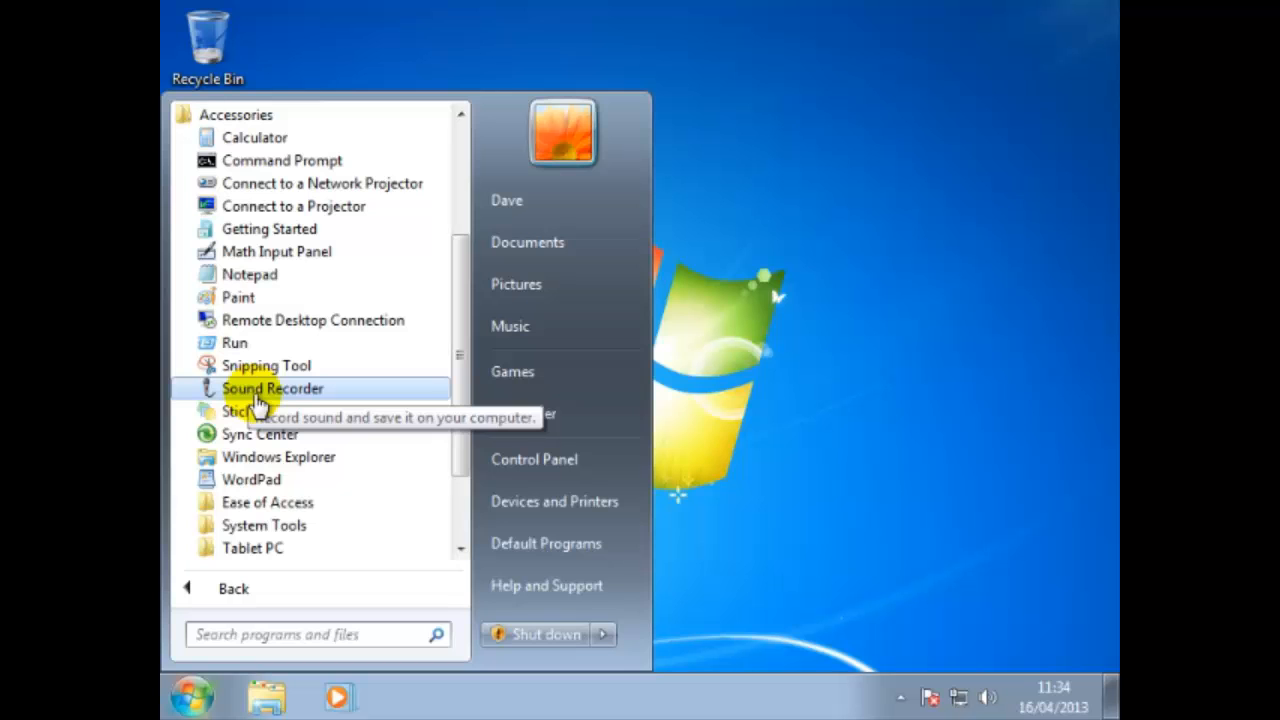
{"action": "left_click", "coordinate": [256, 276]}
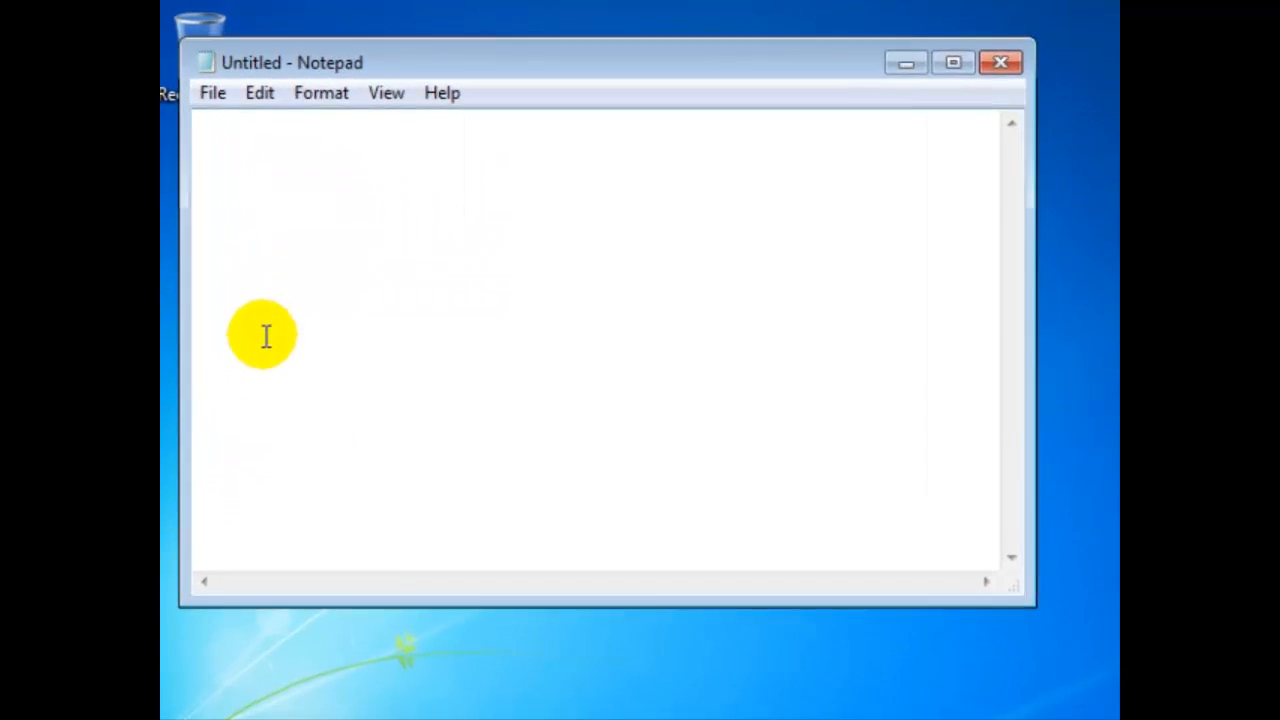
{"action": "type", "text": "Kand"}
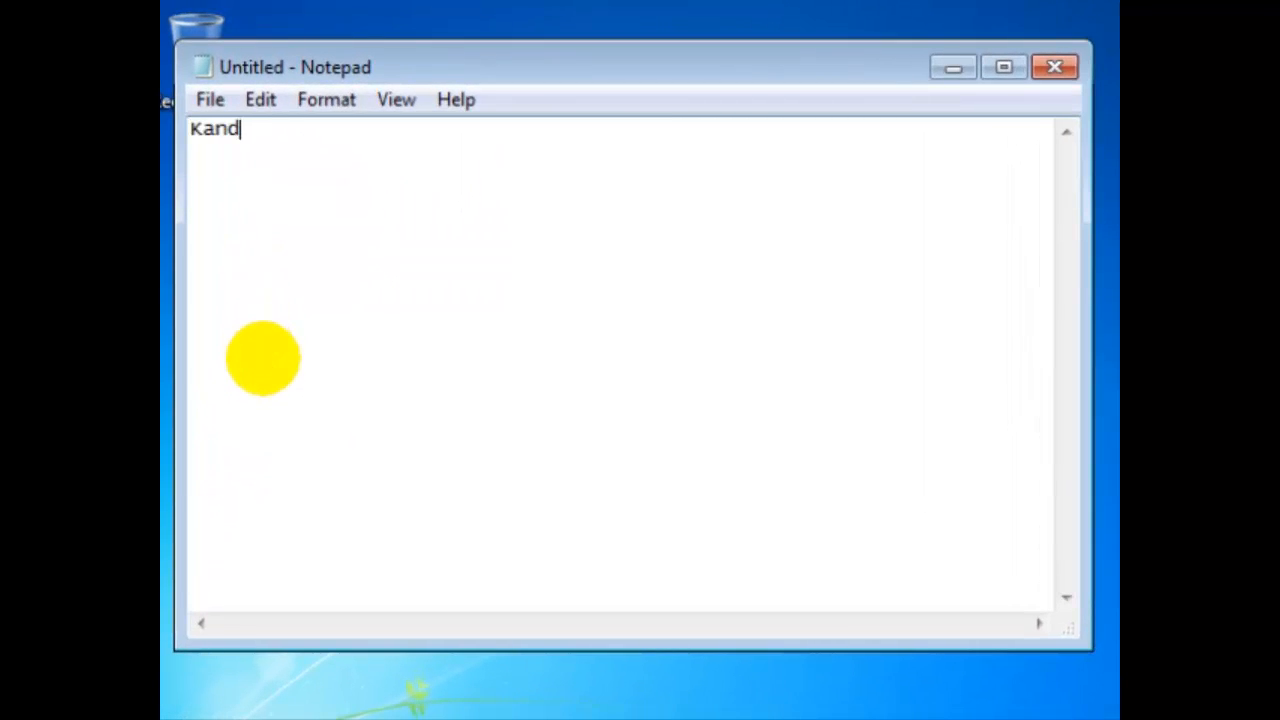
{"action": "type", "text": "uit"}
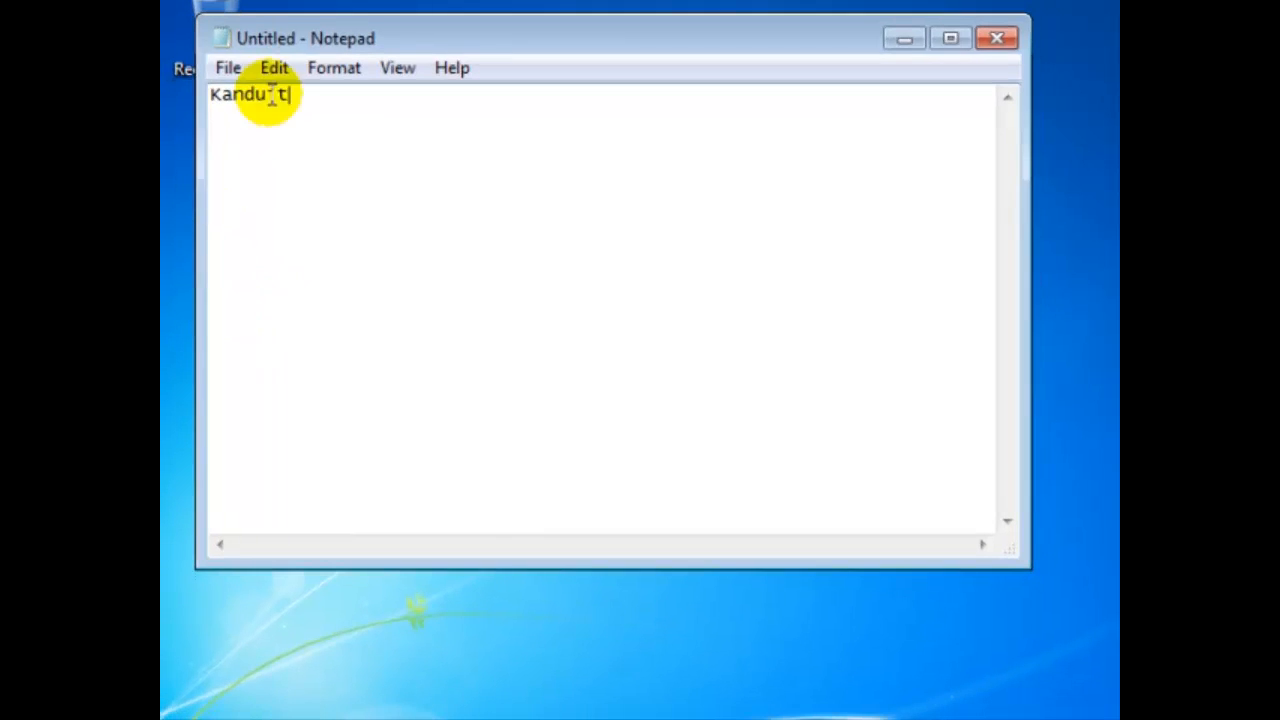
- Start saving the document under a new name, create a folder called "My Documents" on Local Disk (C:), and open that folder
{"action": "left_click", "coordinate": [230, 68]}
{"action": "left_click", "coordinate": [260, 193]}
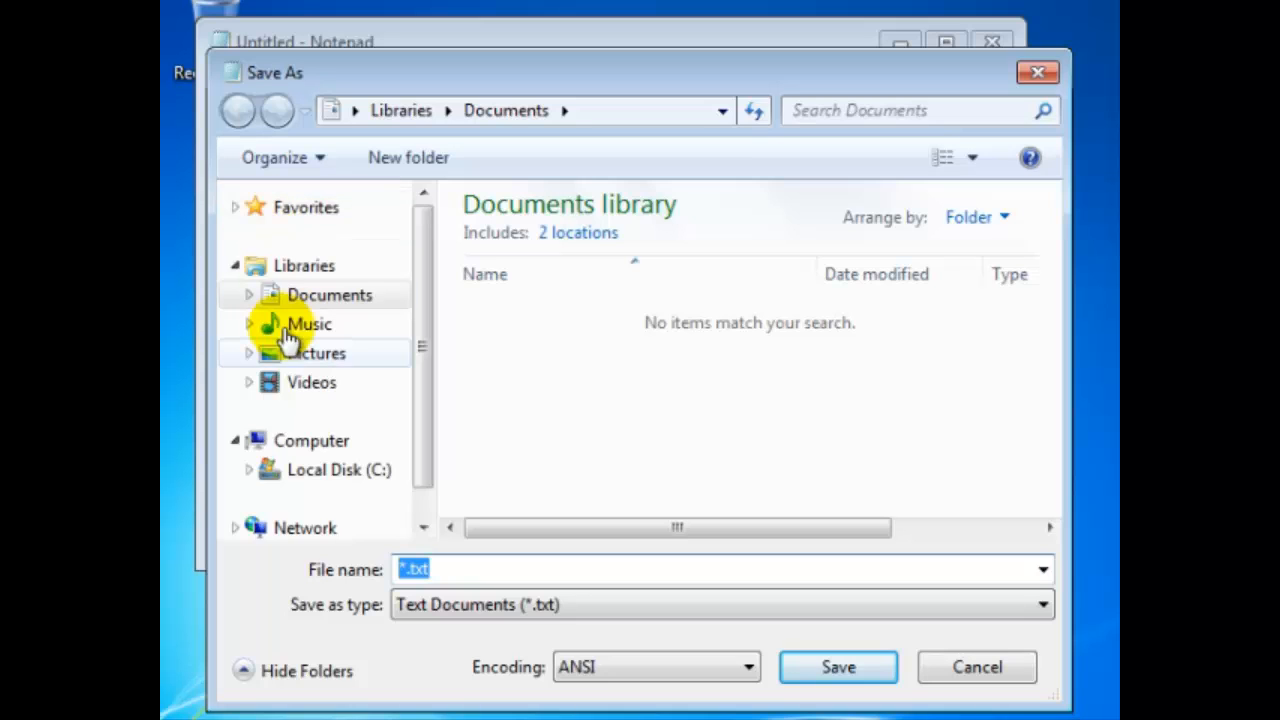
{"action": "left_click", "coordinate": [323, 476]}
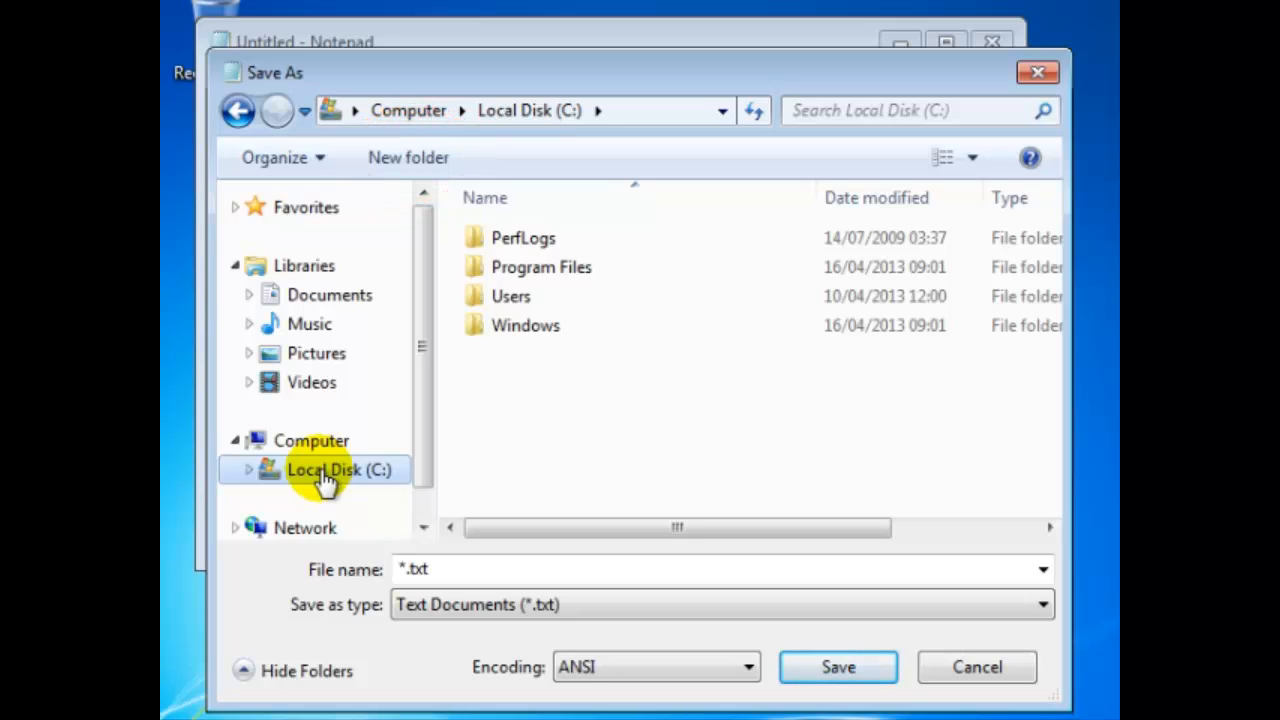
{"action": "left_click", "coordinate": [391, 163]}
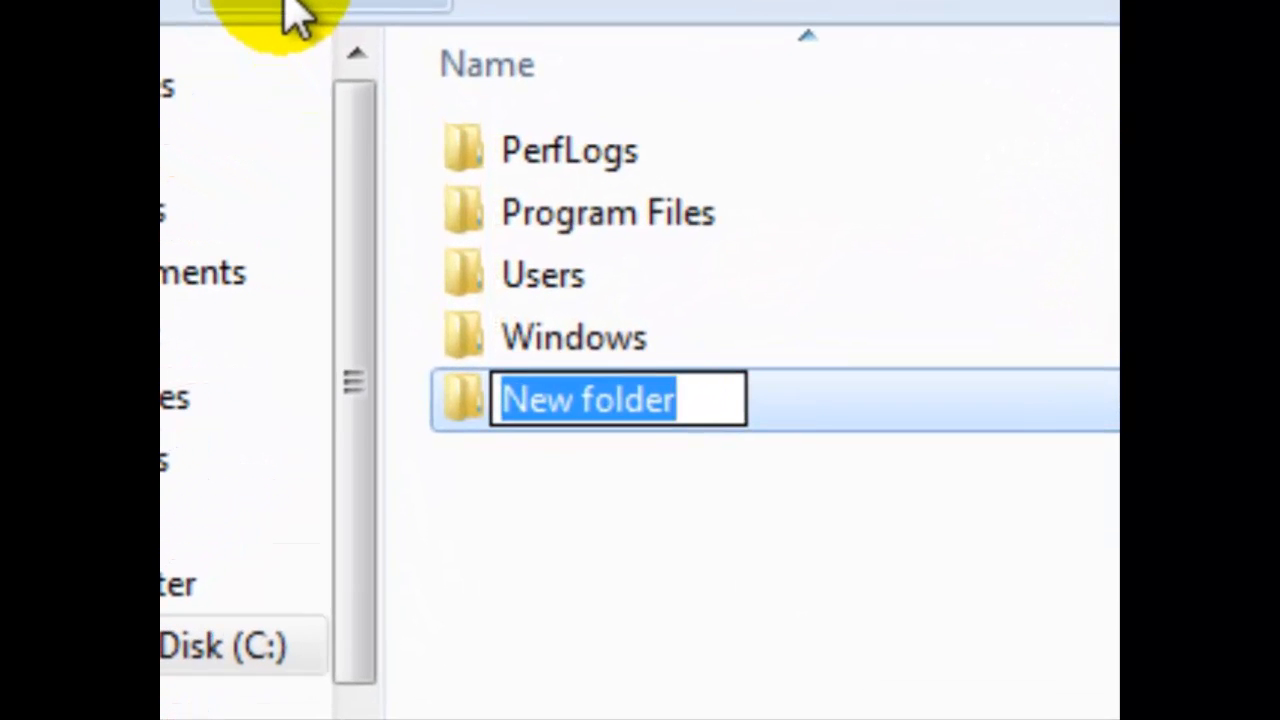
{"action": "type", "text": "My Docu"}
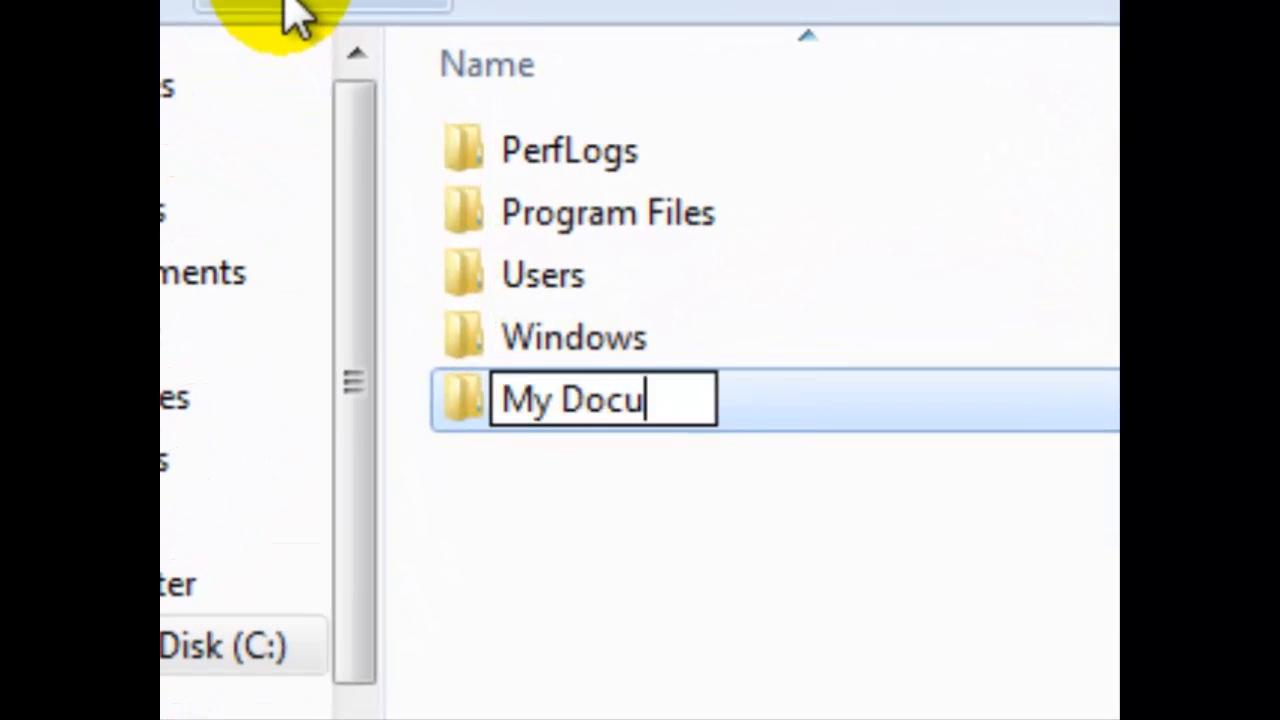
{"action": "type", "text": "ments"}
{"action": "key", "text": "Return"}
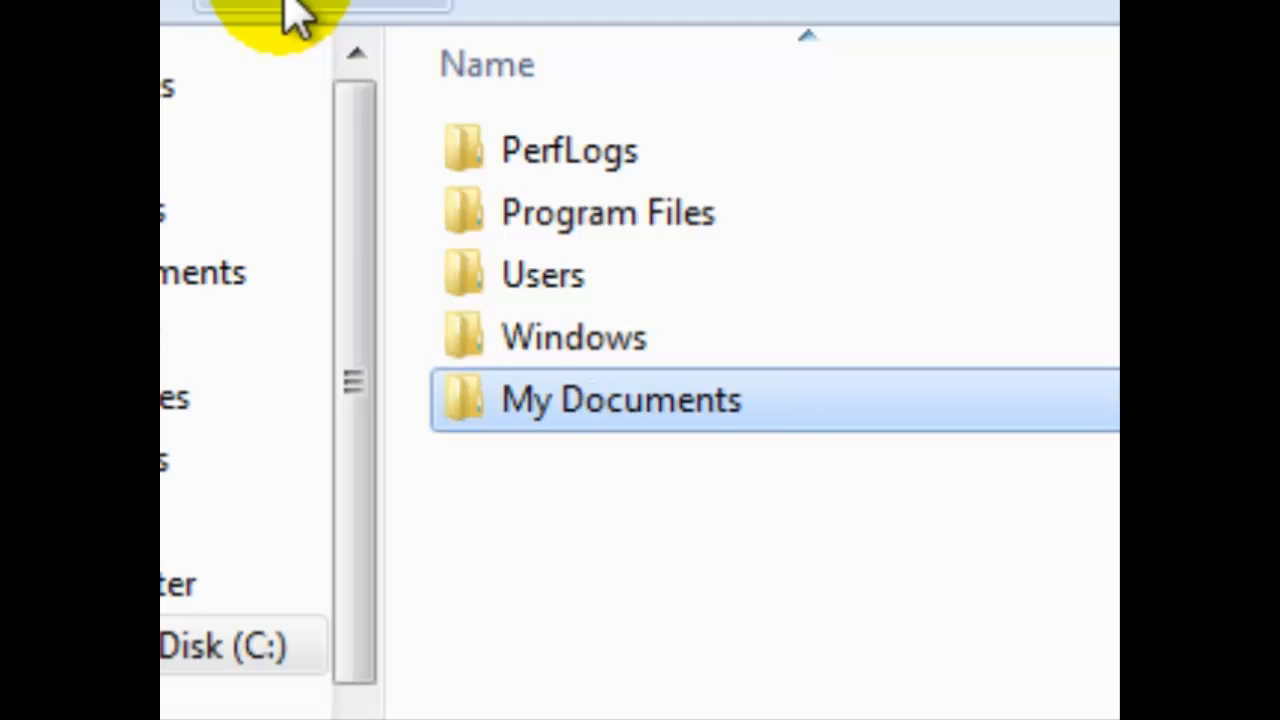
{"action": "double_click", "coordinate": [540, 382]}
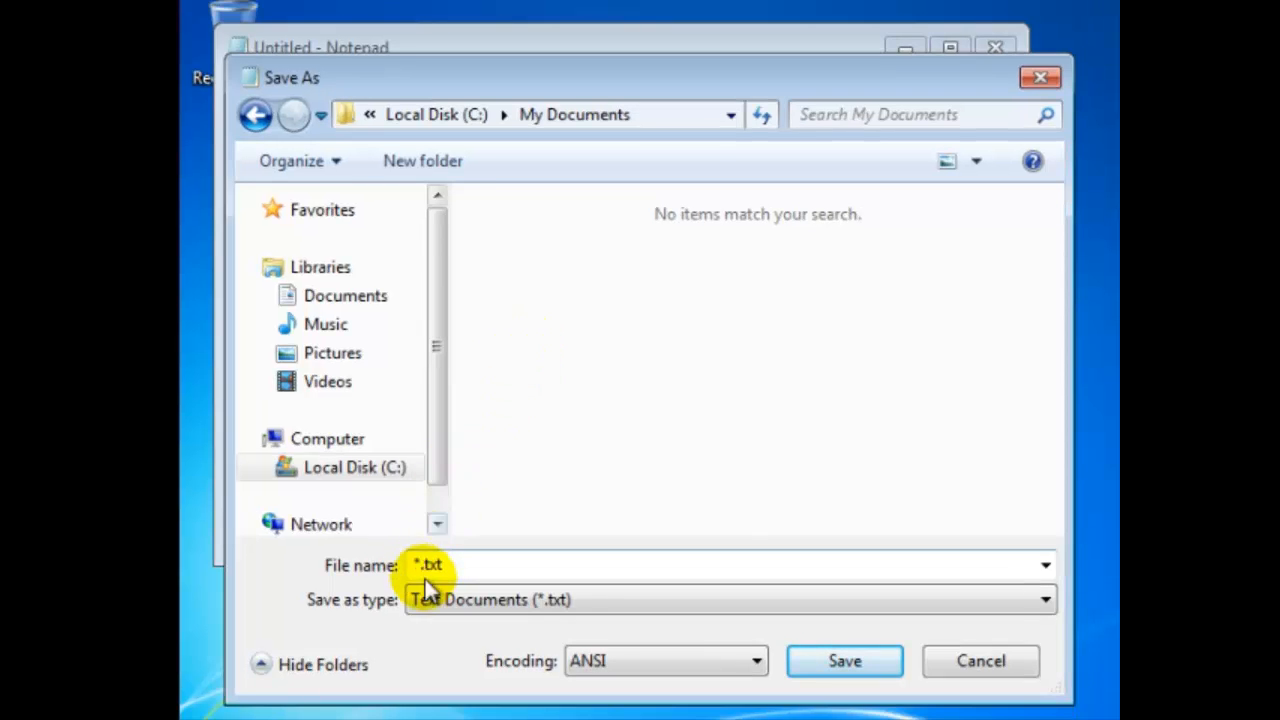
- Save the document as "My Details.txt" in the new folder and exit Notepad
{"action": "double_click", "coordinate": [432, 565]}
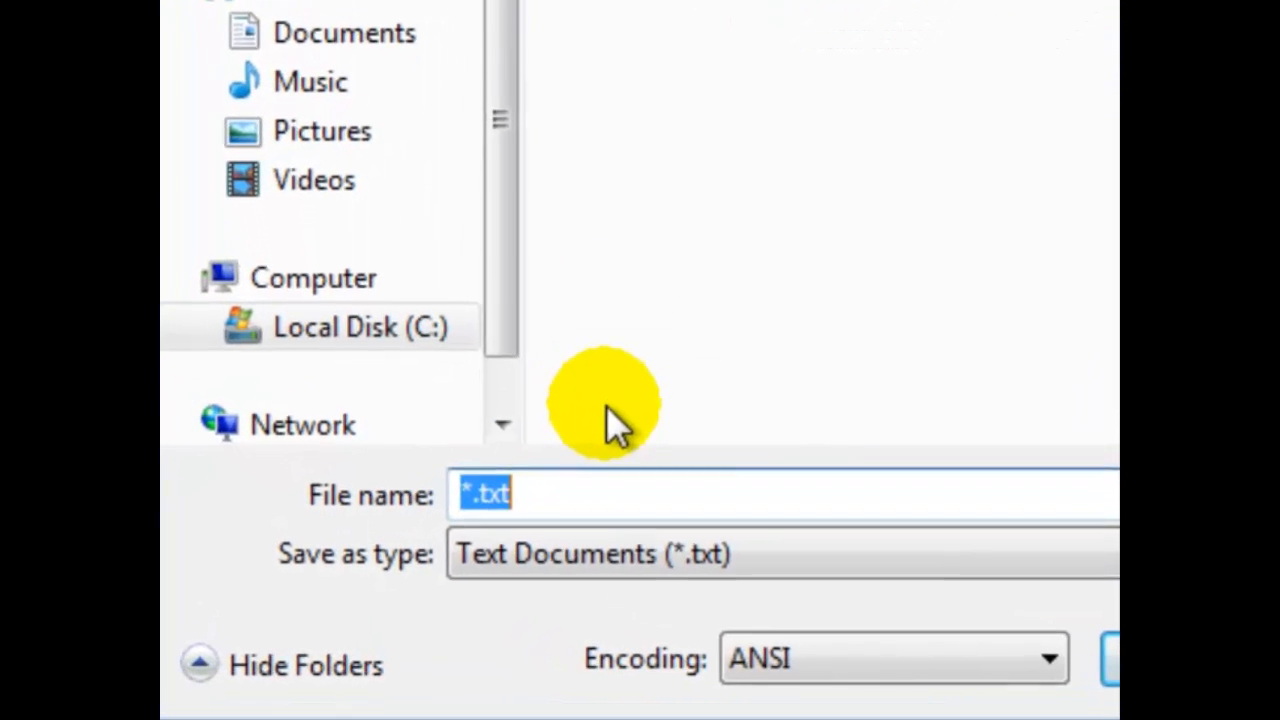
{"action": "type", "text": "My De"}
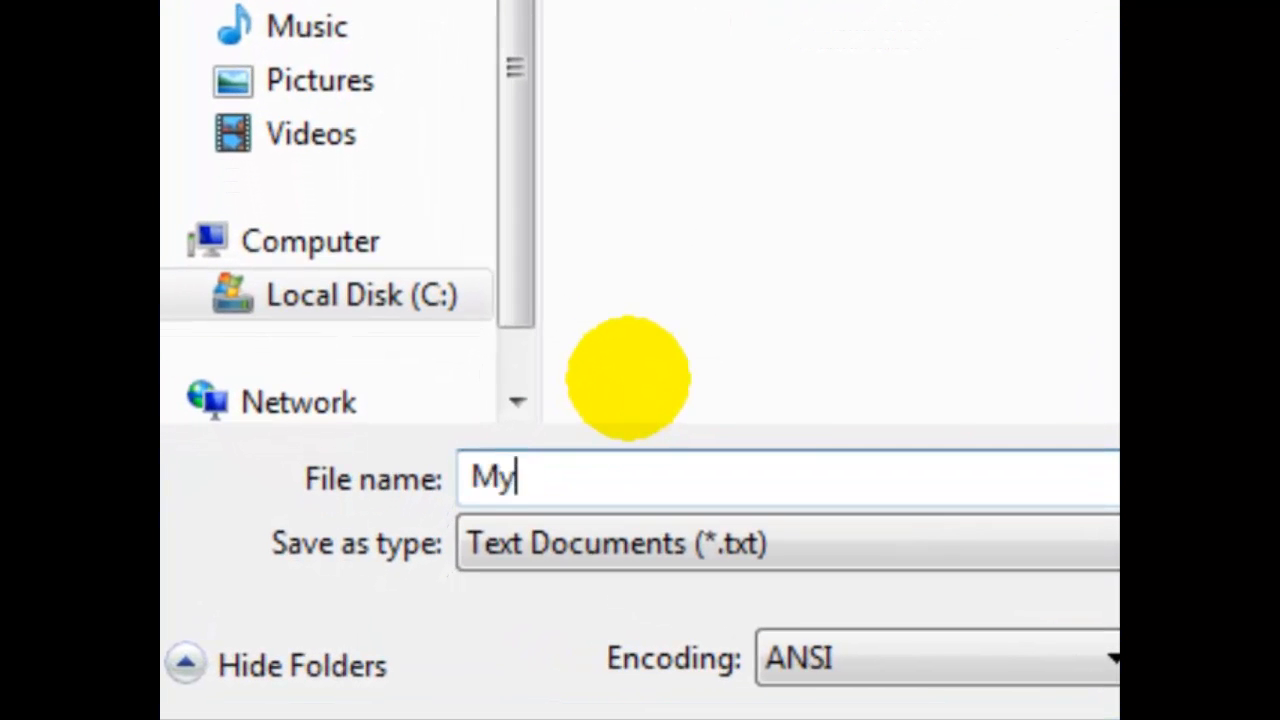
{"action": "type", "text": "ils.t"}
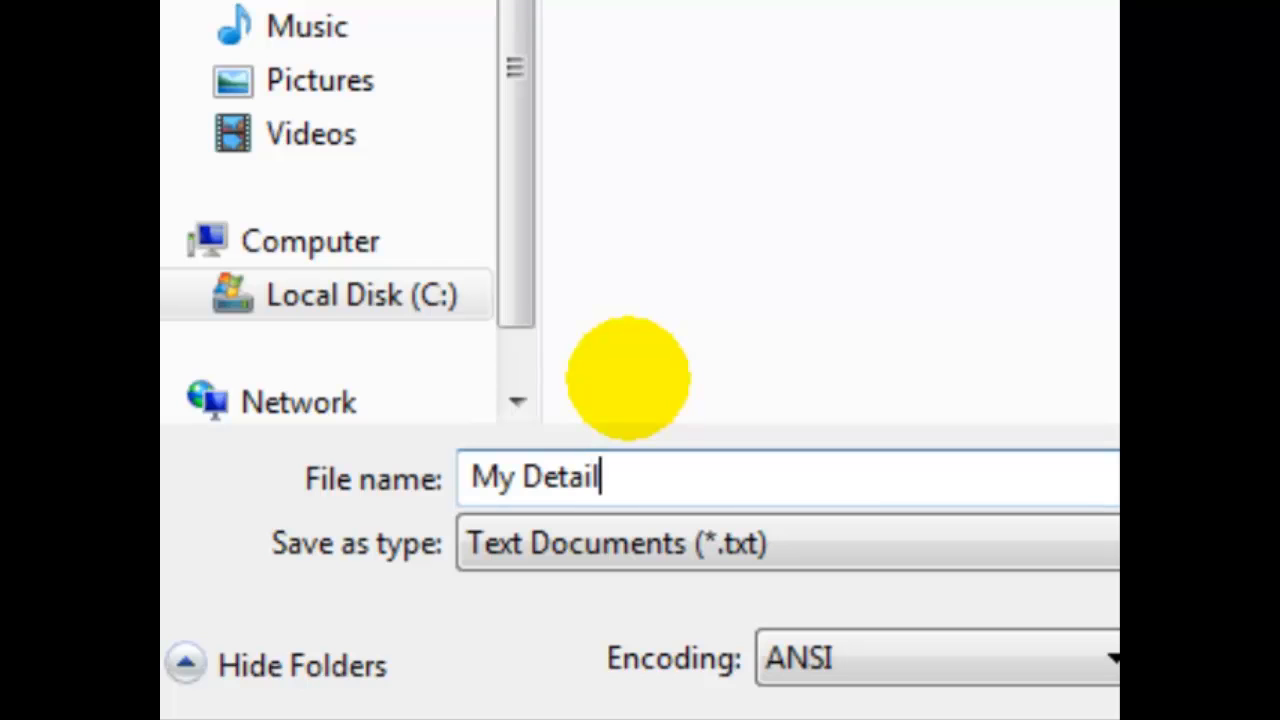
{"action": "type", "text": "xt"}
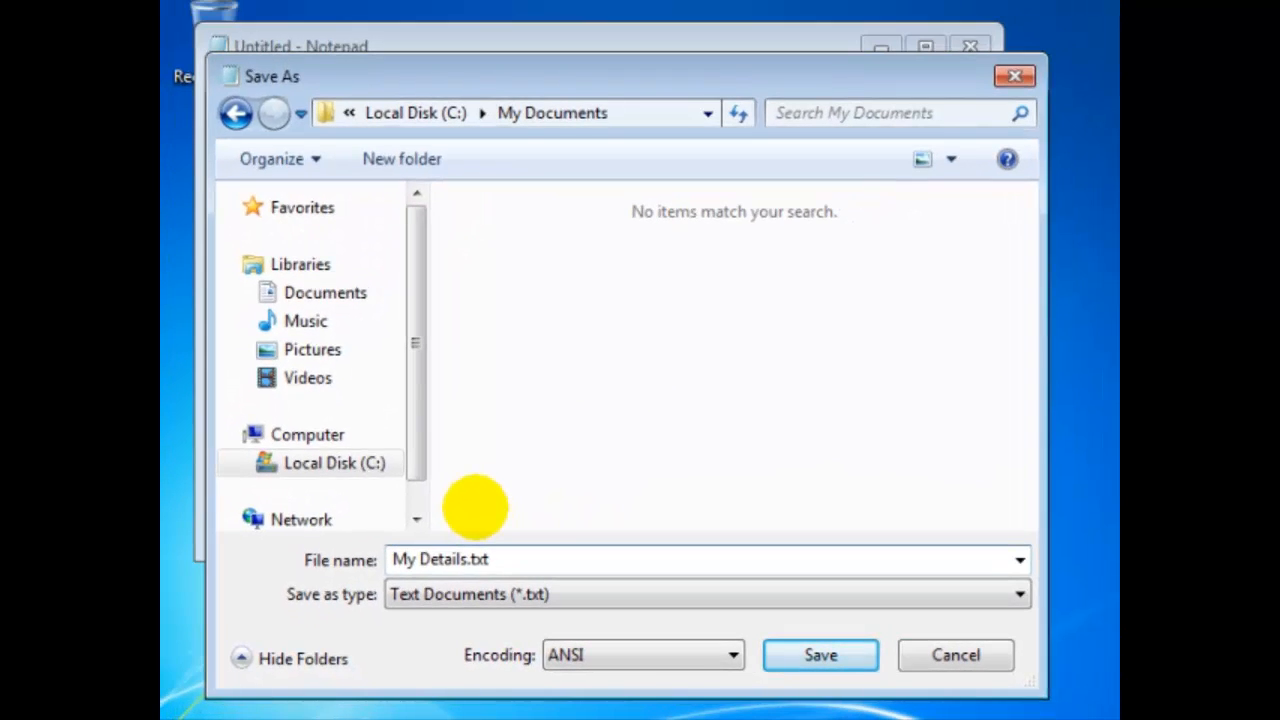
{"action": "left_click", "coordinate": [816, 656]}
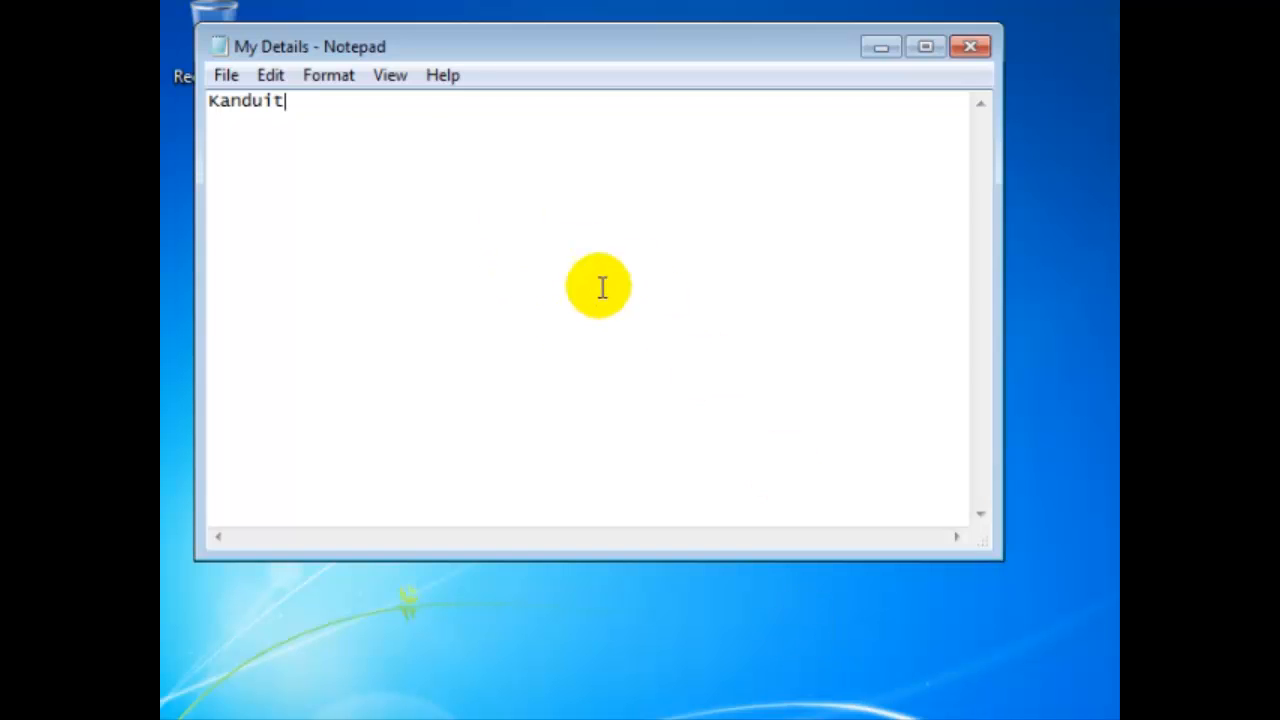
{"action": "left_click", "coordinate": [226, 75]}
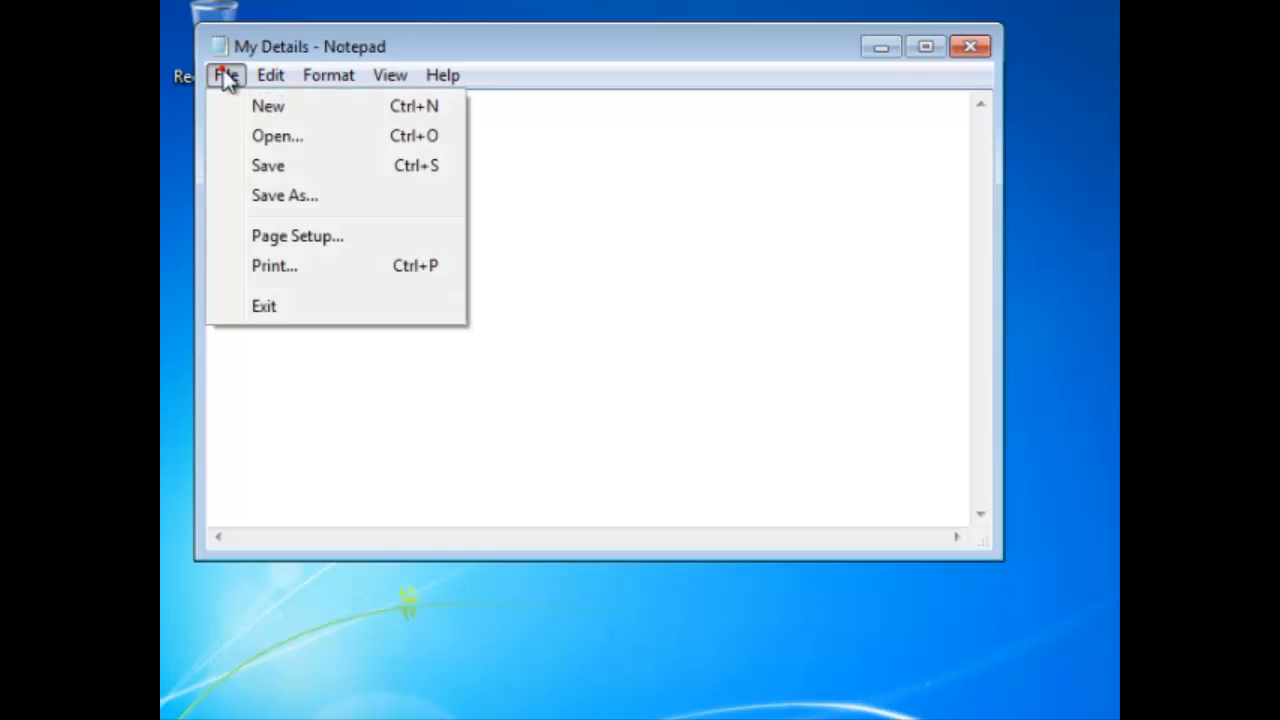
{"action": "left_click", "coordinate": [264, 308]}
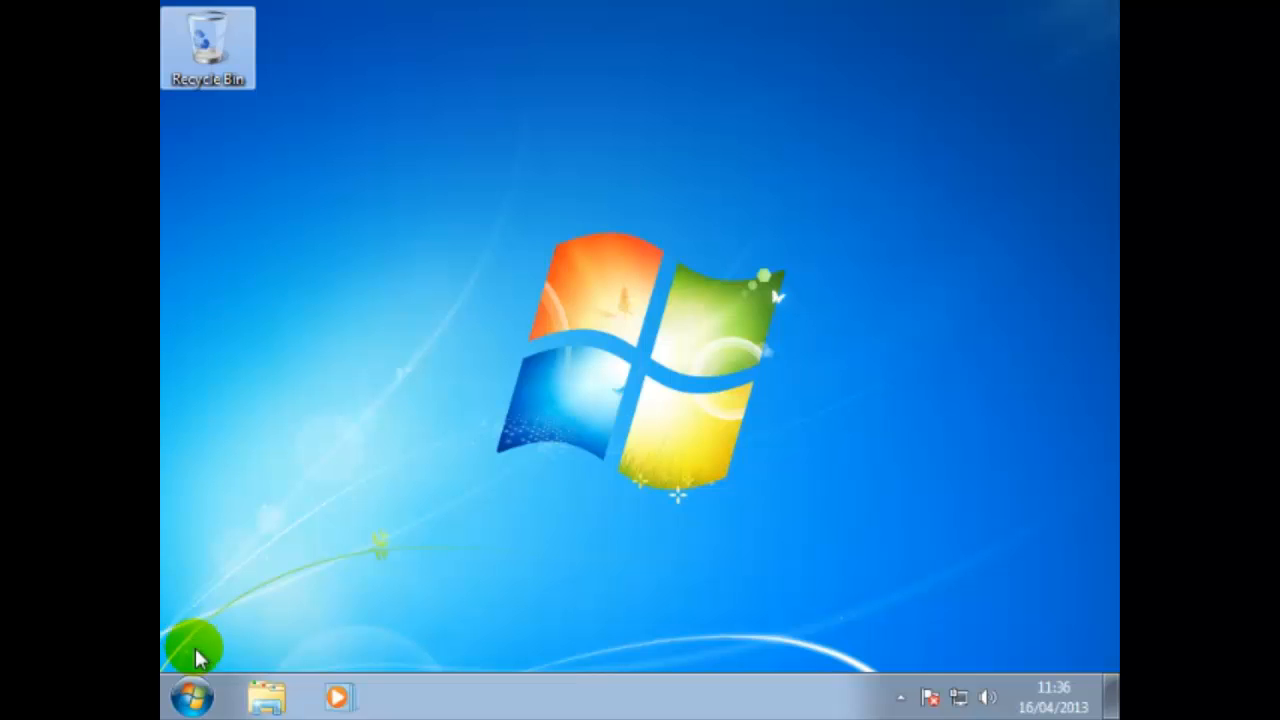
- Browse the computer to the My Documents folder on Local Disk (C:) to check for the saved file, and close the window
{"action": "left_click", "coordinate": [192, 697]}
{"action": "left_click", "coordinate": [530, 414]}
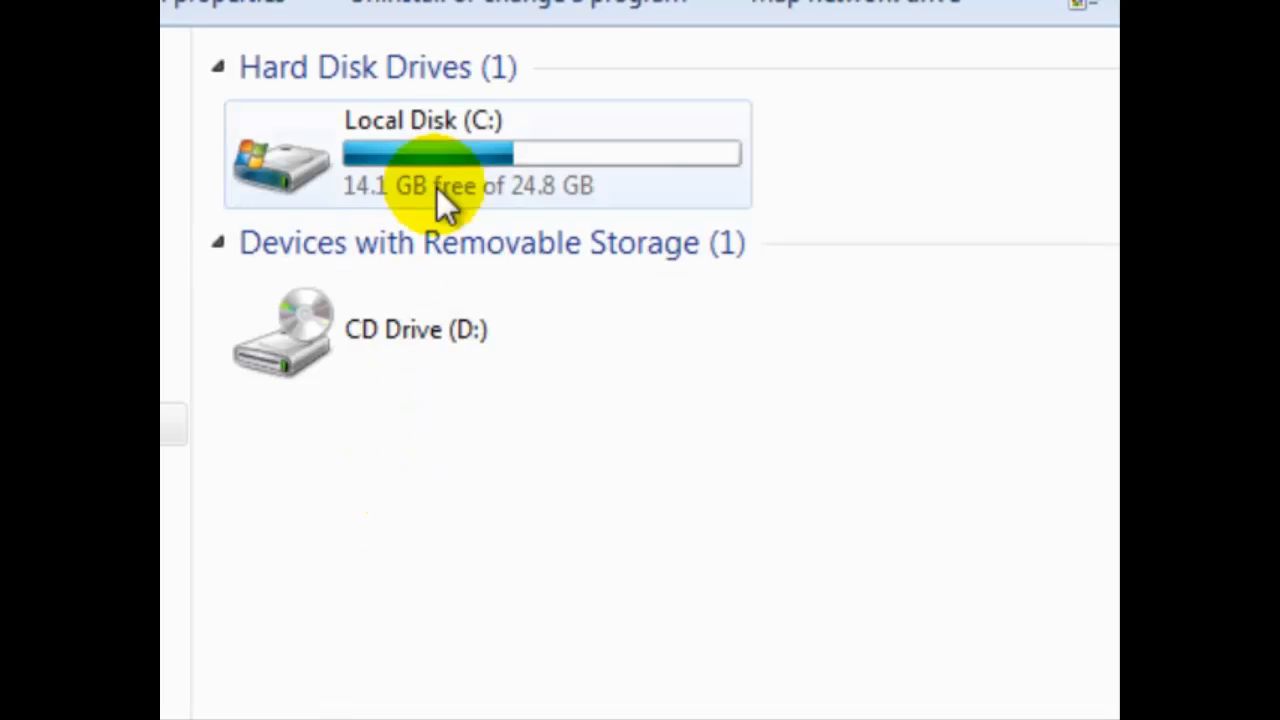
{"action": "double_click", "coordinate": [456, 158]}
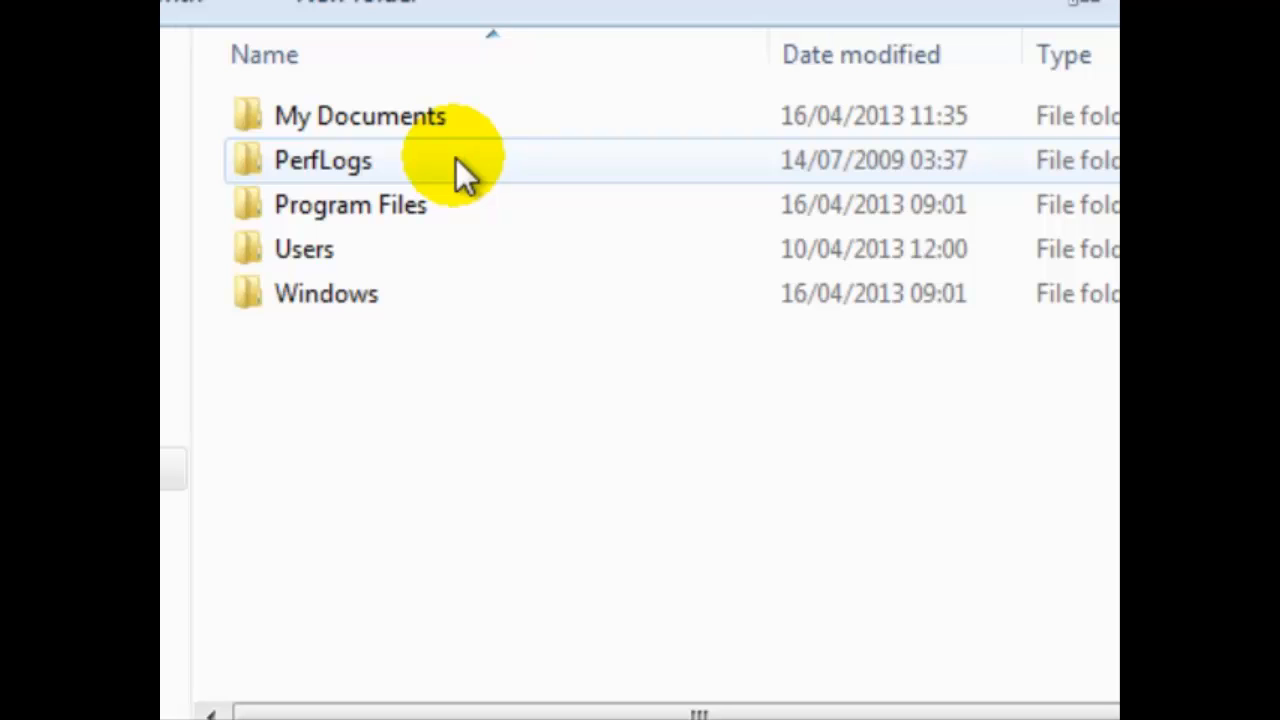
{"action": "double_click", "coordinate": [468, 106]}
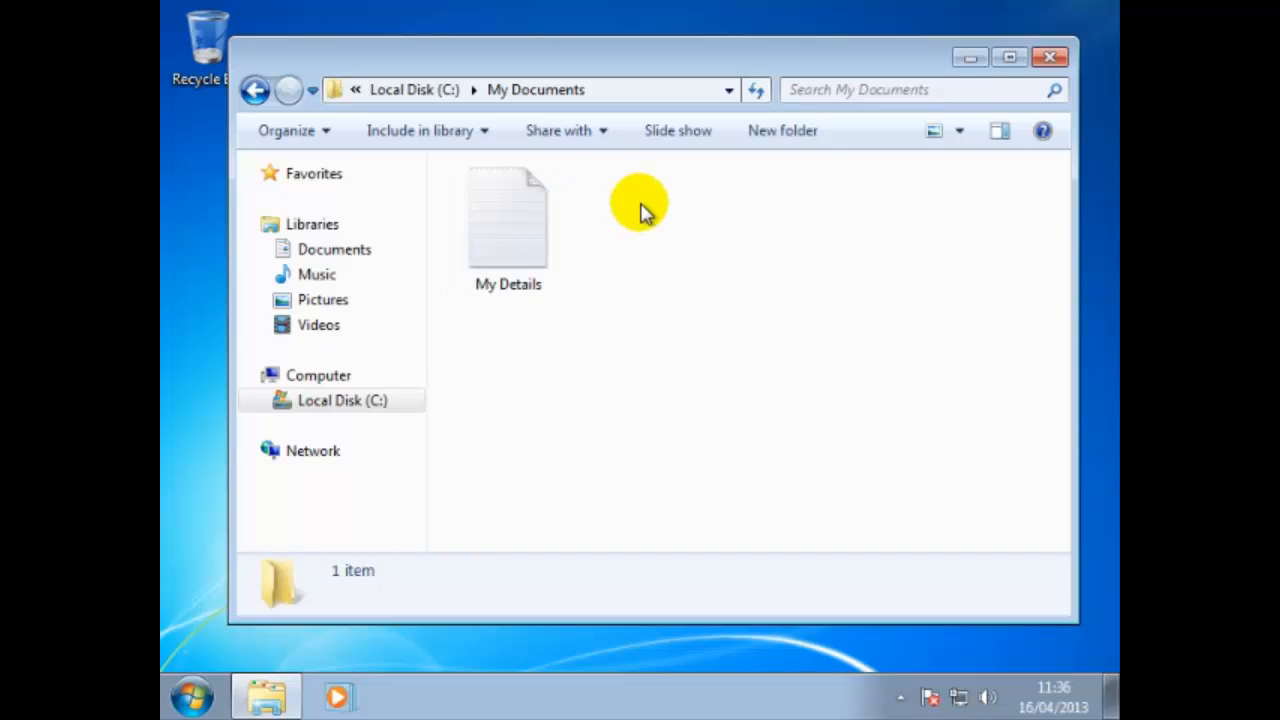
{"action": "left_click", "coordinate": [1049, 57]}
- Open Notepad again from the Windows accessories
{"action": "left_click", "coordinate": [192, 697]}
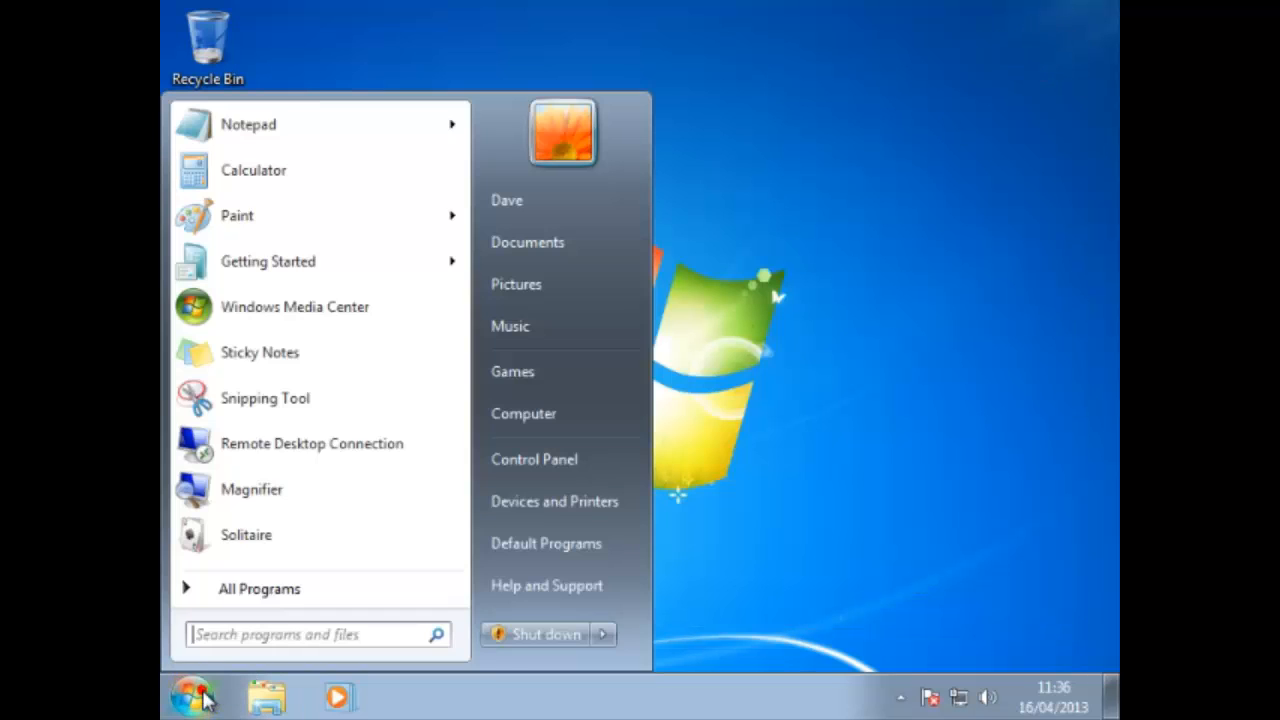
{"action": "left_click", "coordinate": [262, 590]}
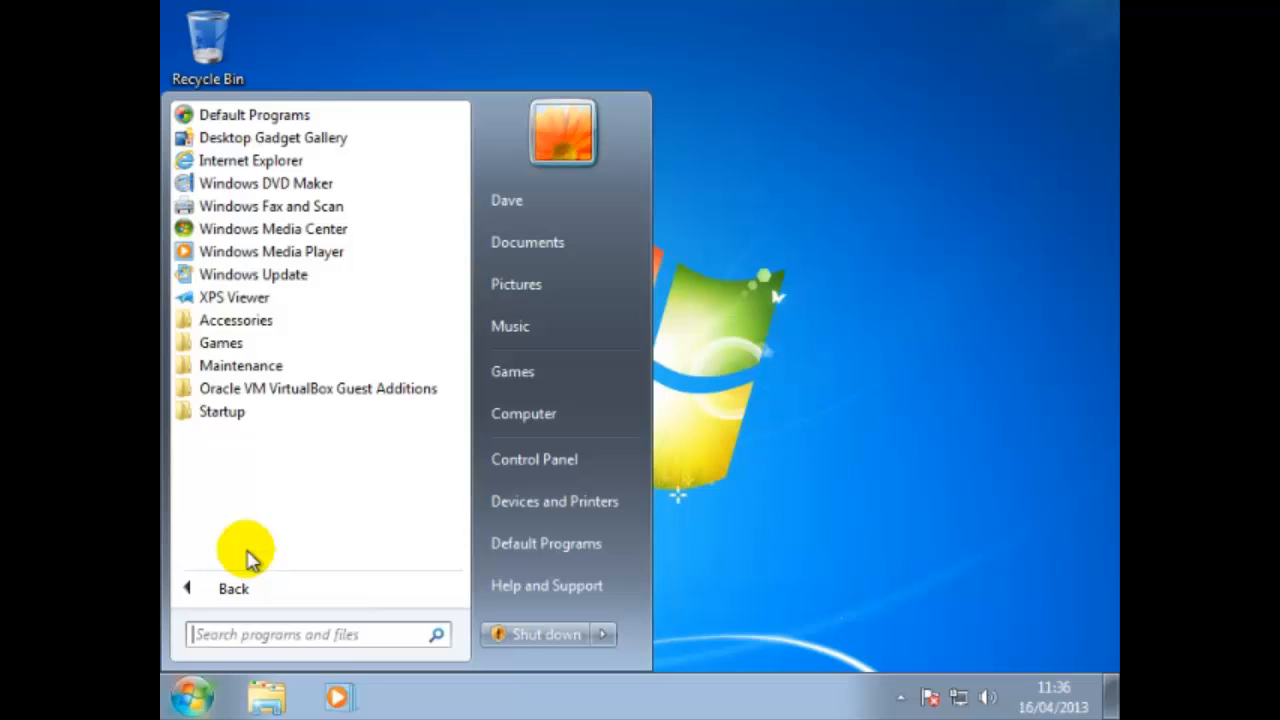
{"action": "left_click", "coordinate": [268, 321]}
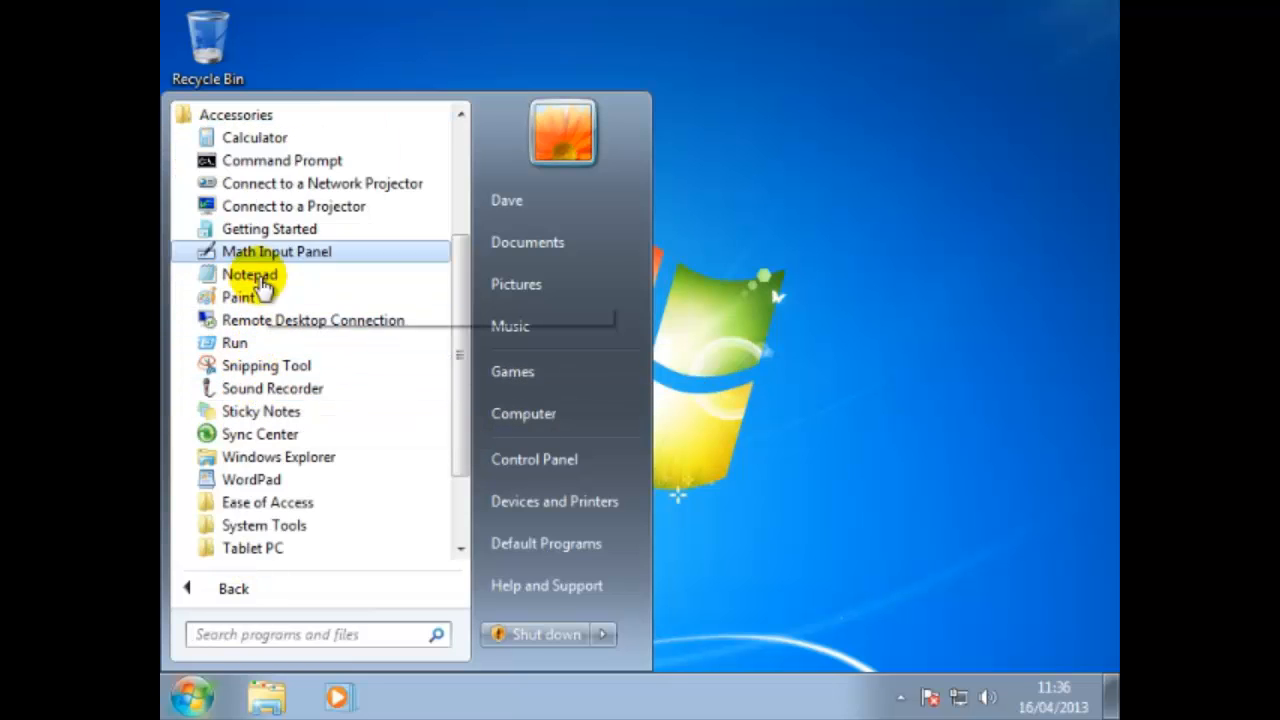
{"action": "left_click", "coordinate": [255, 276]}
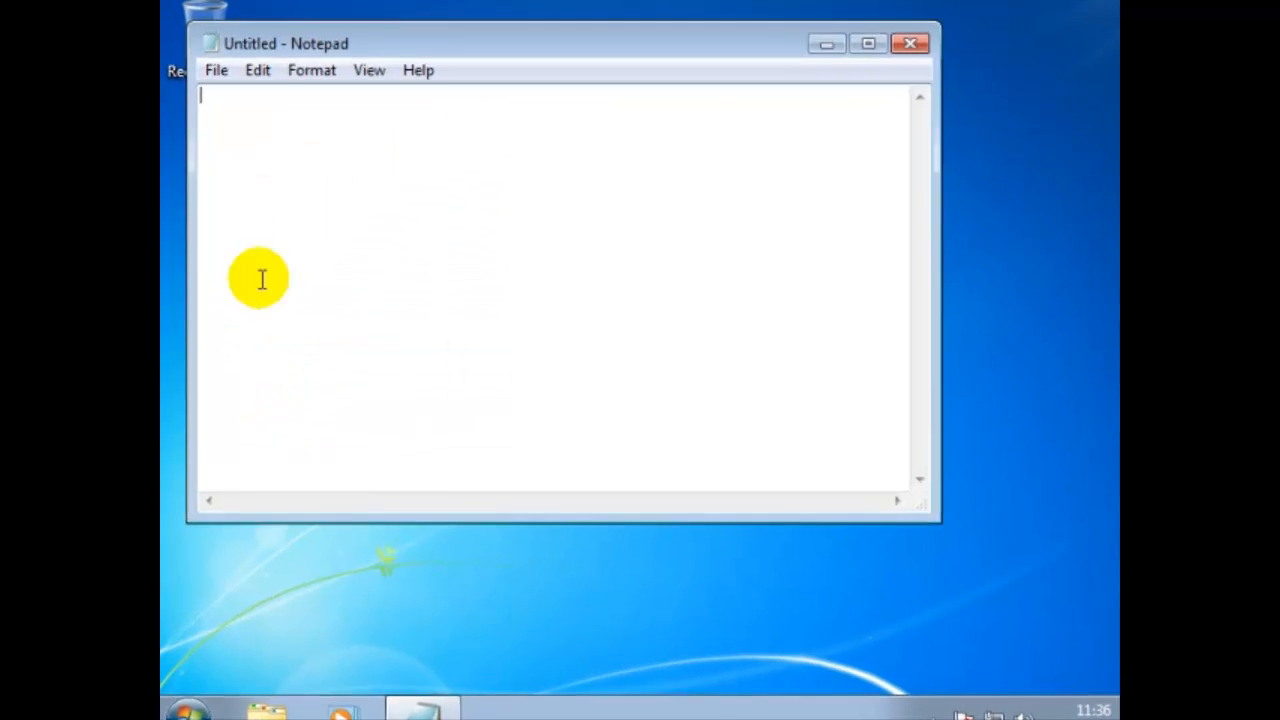
- Open the My Details file from the My Documents folder on Local Disk (C:) and exit Notepad
{"action": "left_click", "coordinate": [209, 50]}
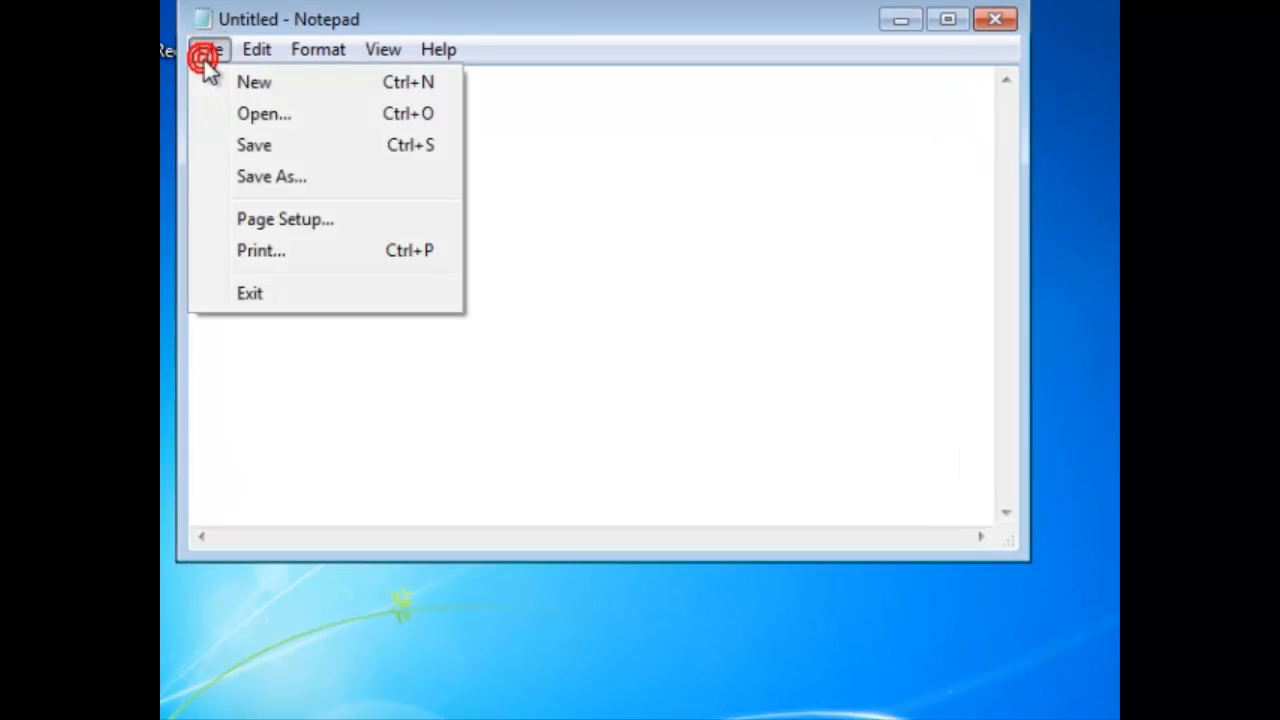
{"action": "left_click", "coordinate": [277, 117]}
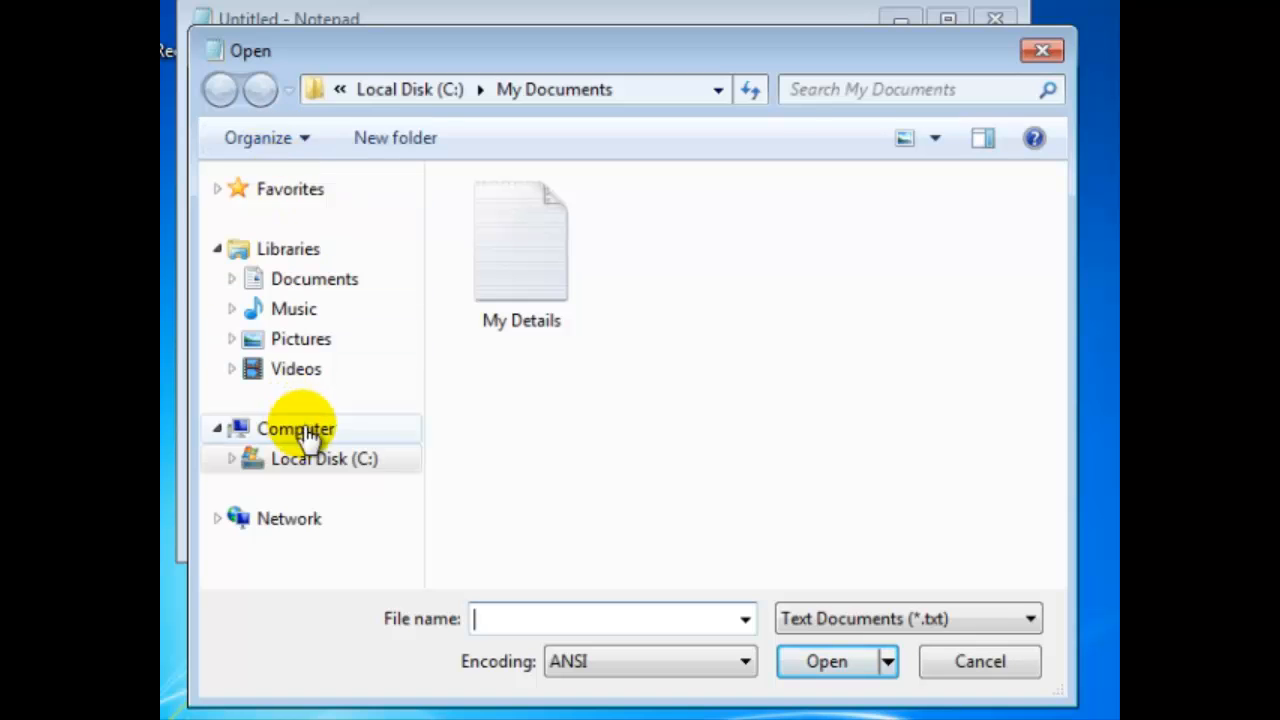
{"action": "left_click", "coordinate": [336, 463]}
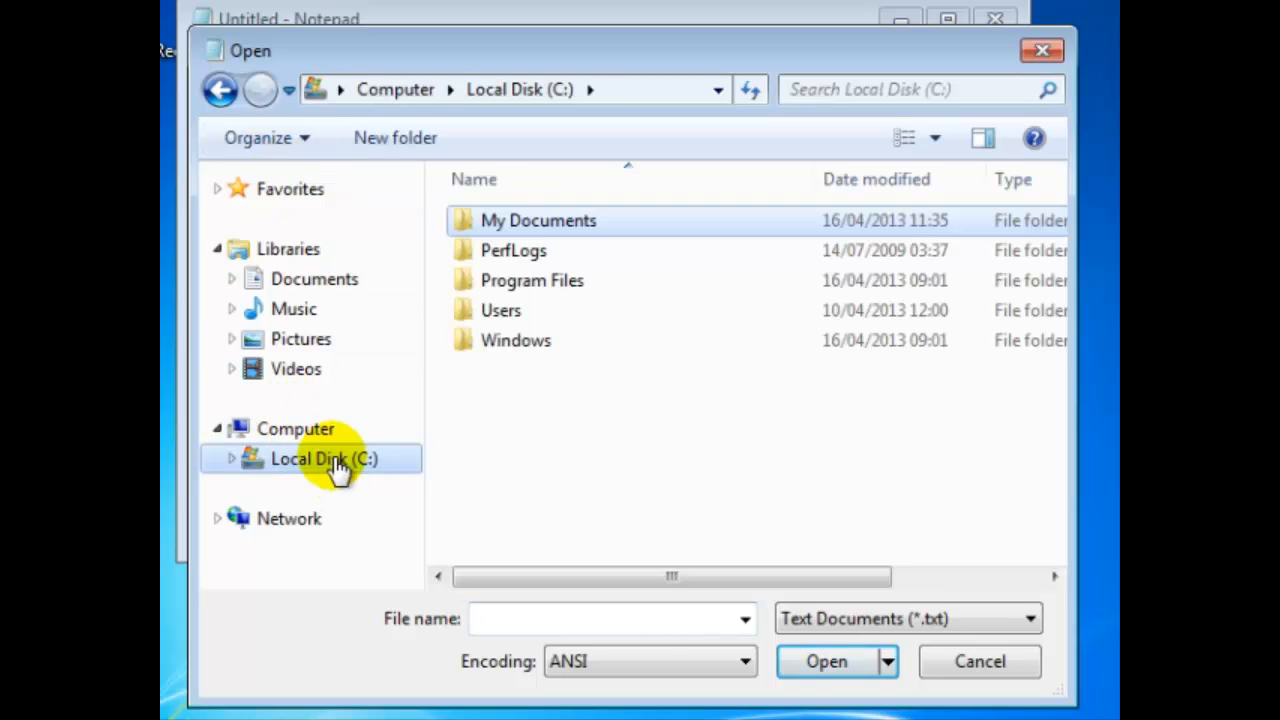
{"action": "double_click", "coordinate": [541, 222]}
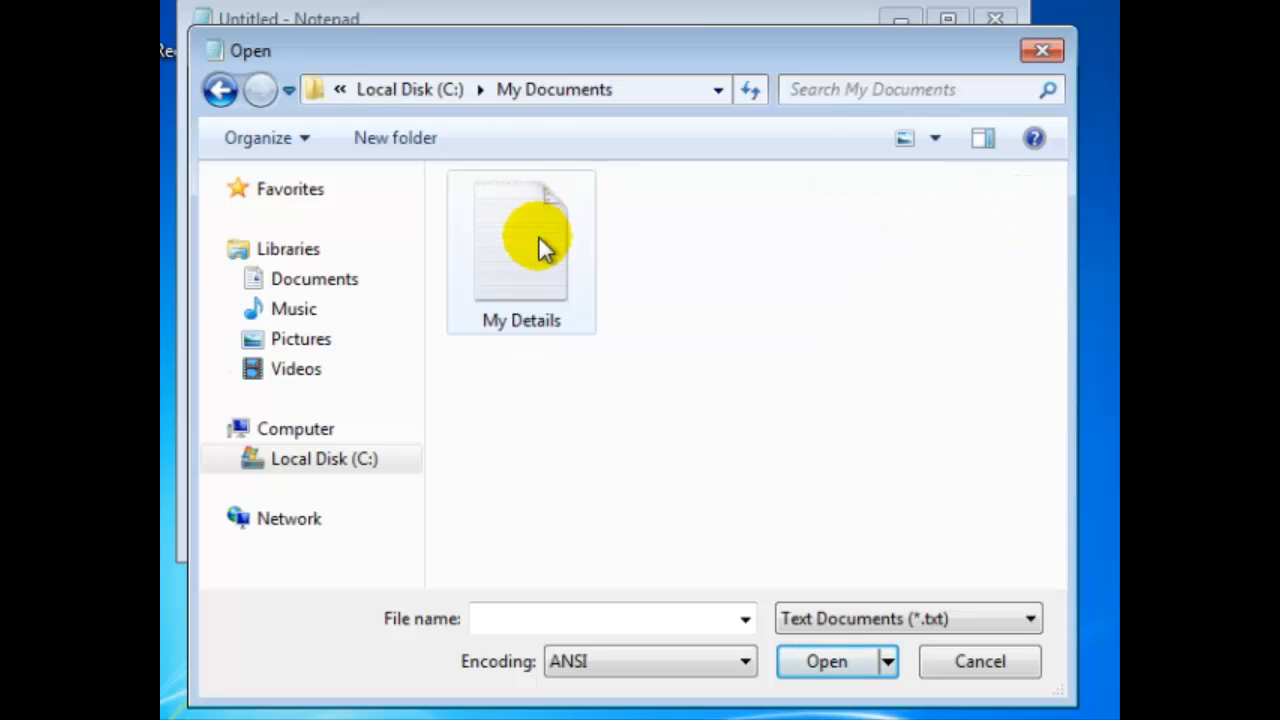
{"action": "double_click", "coordinate": [539, 240]}
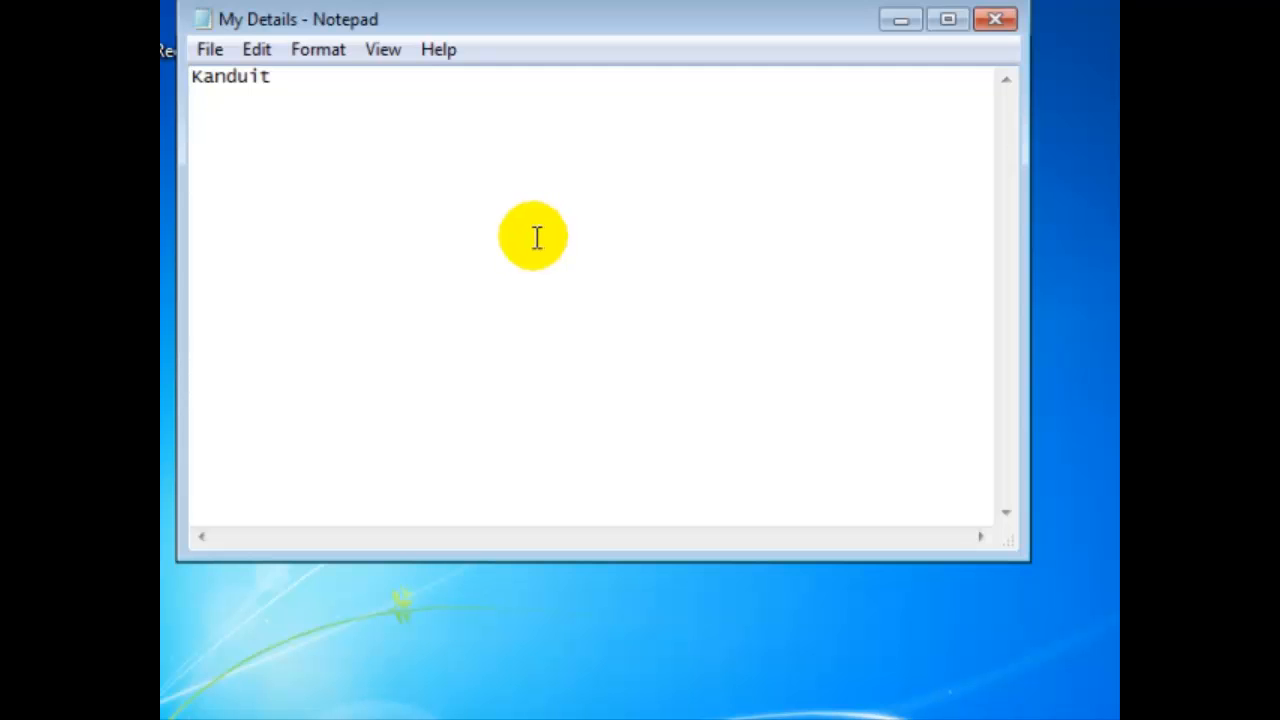
{"action": "left_click", "coordinate": [215, 49]}
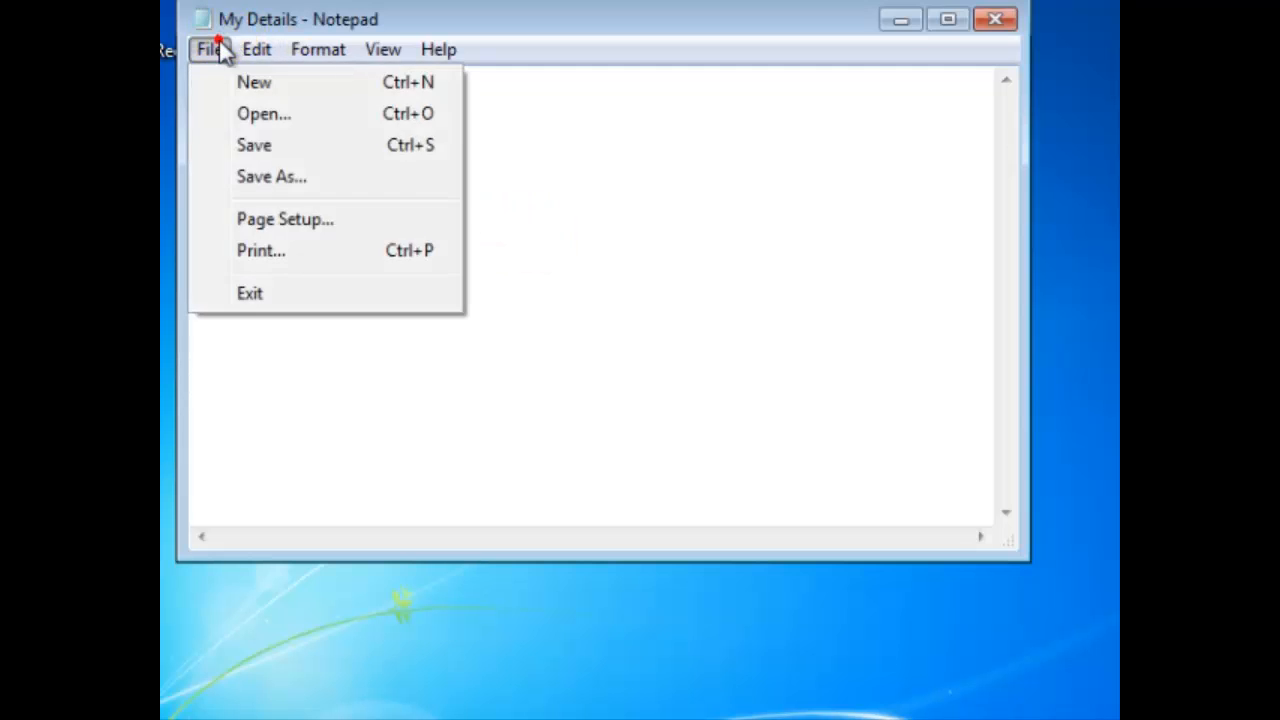
{"action": "left_click", "coordinate": [269, 294]}
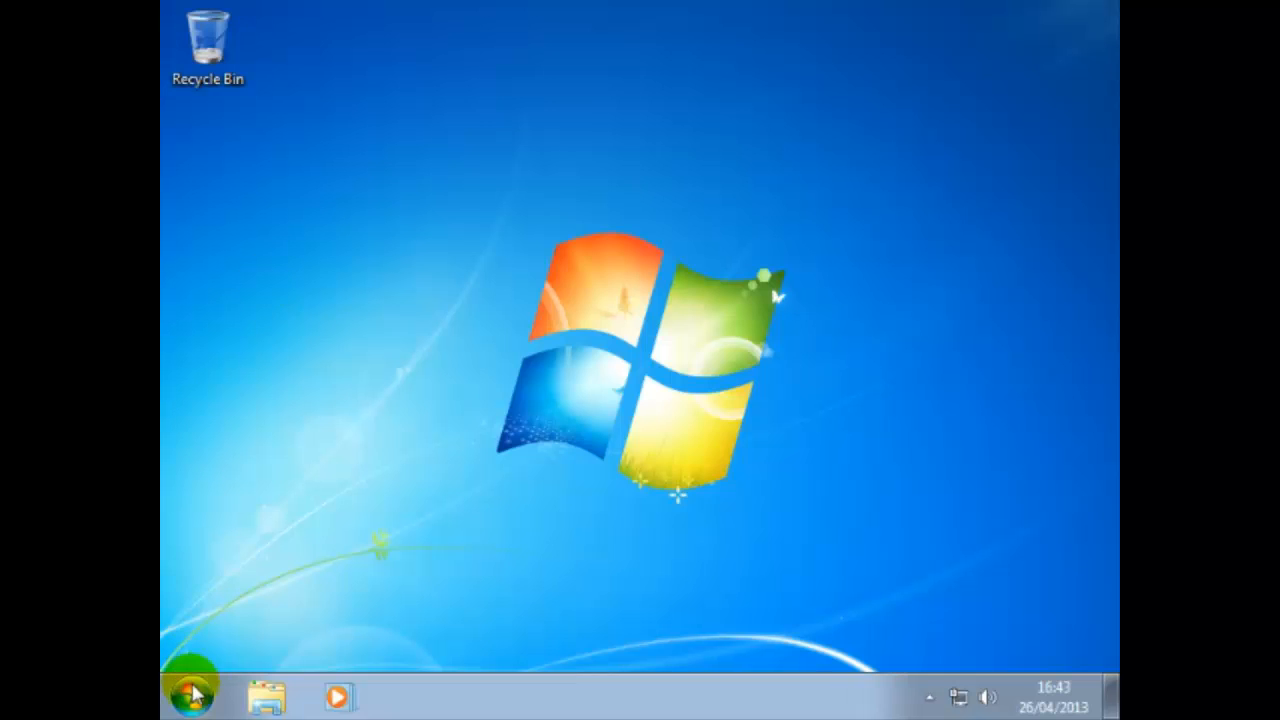
- Open Paint from the Windows accessories
{"action": "left_click", "coordinate": [191, 696]}
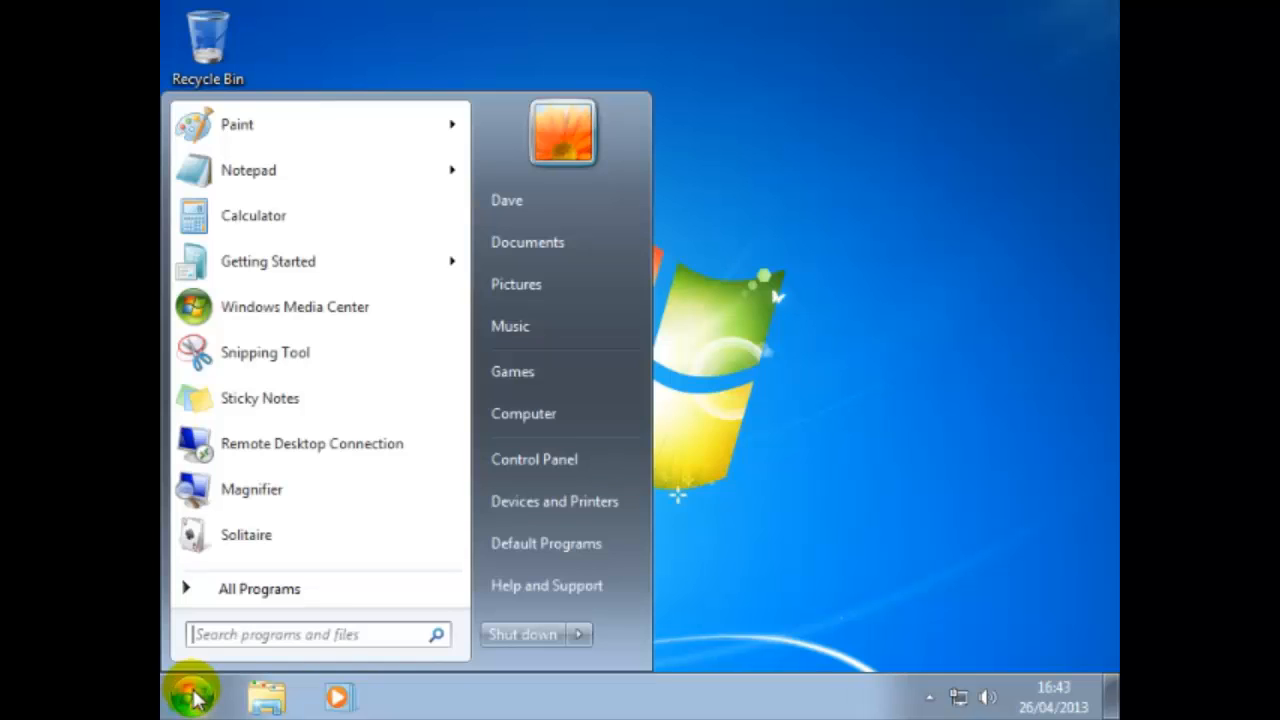
{"action": "left_click", "coordinate": [258, 592]}
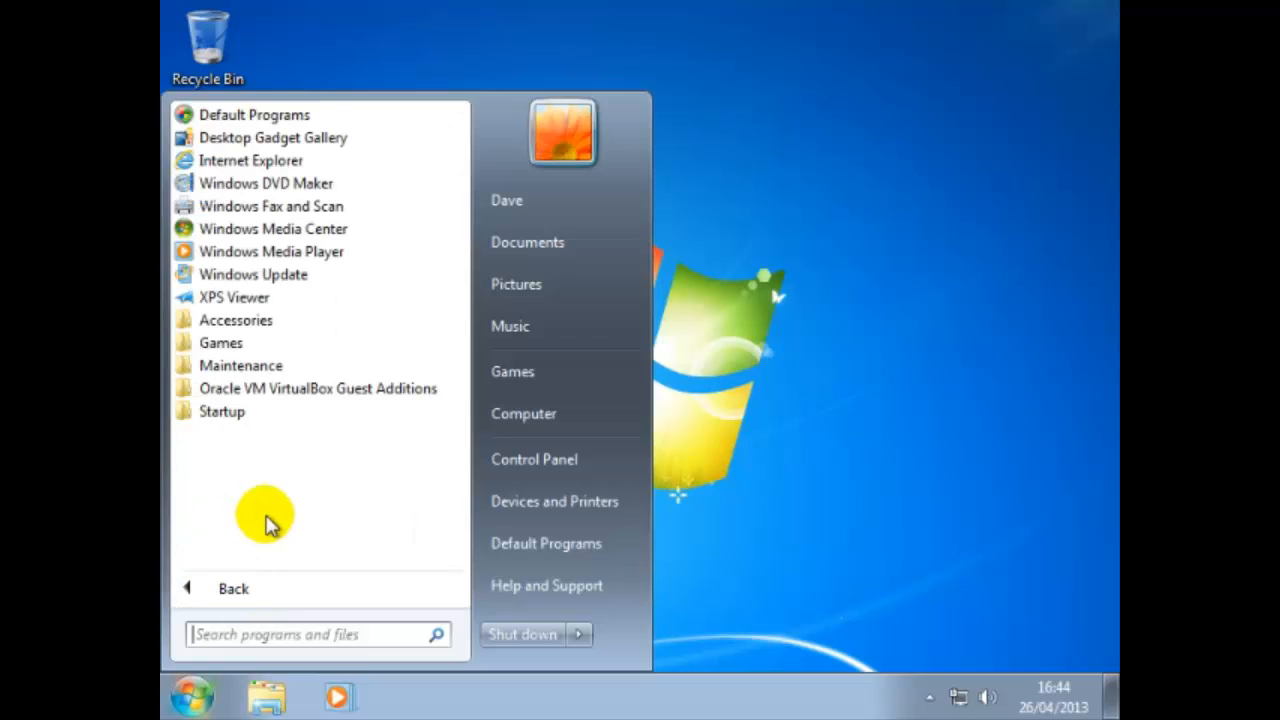
{"action": "left_click", "coordinate": [264, 322]}
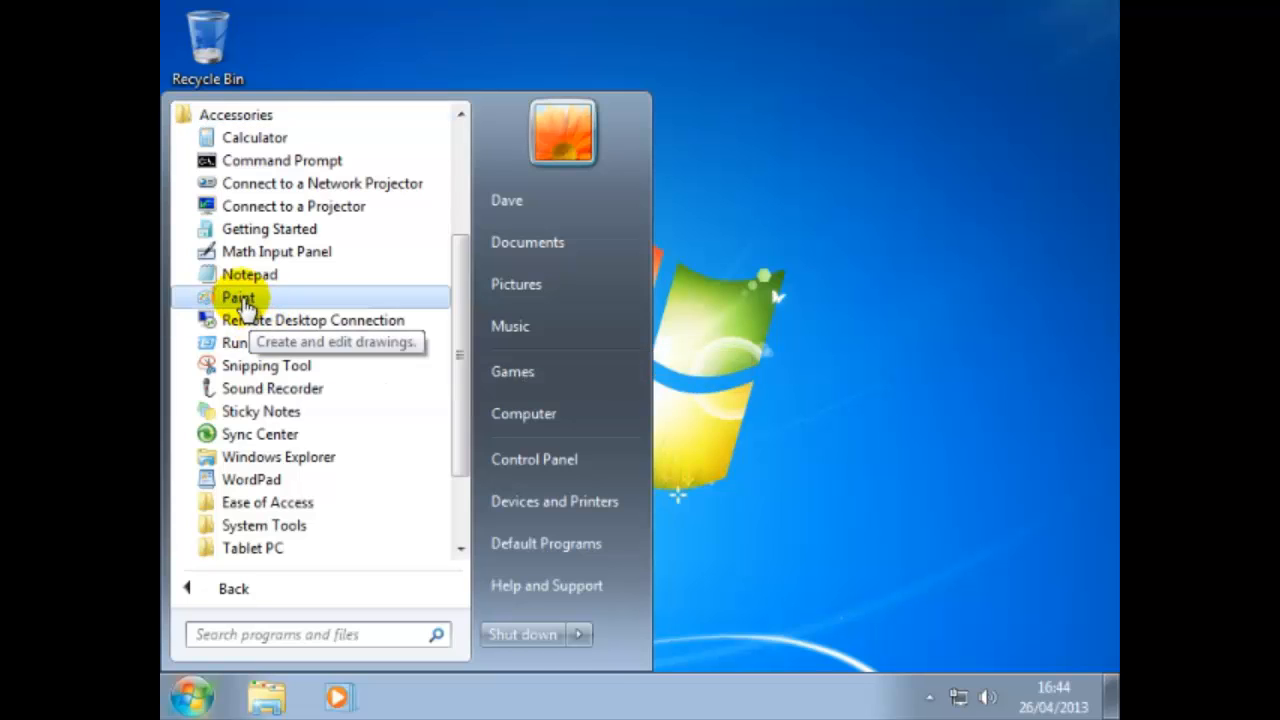
{"action": "left_click", "coordinate": [239, 298]}
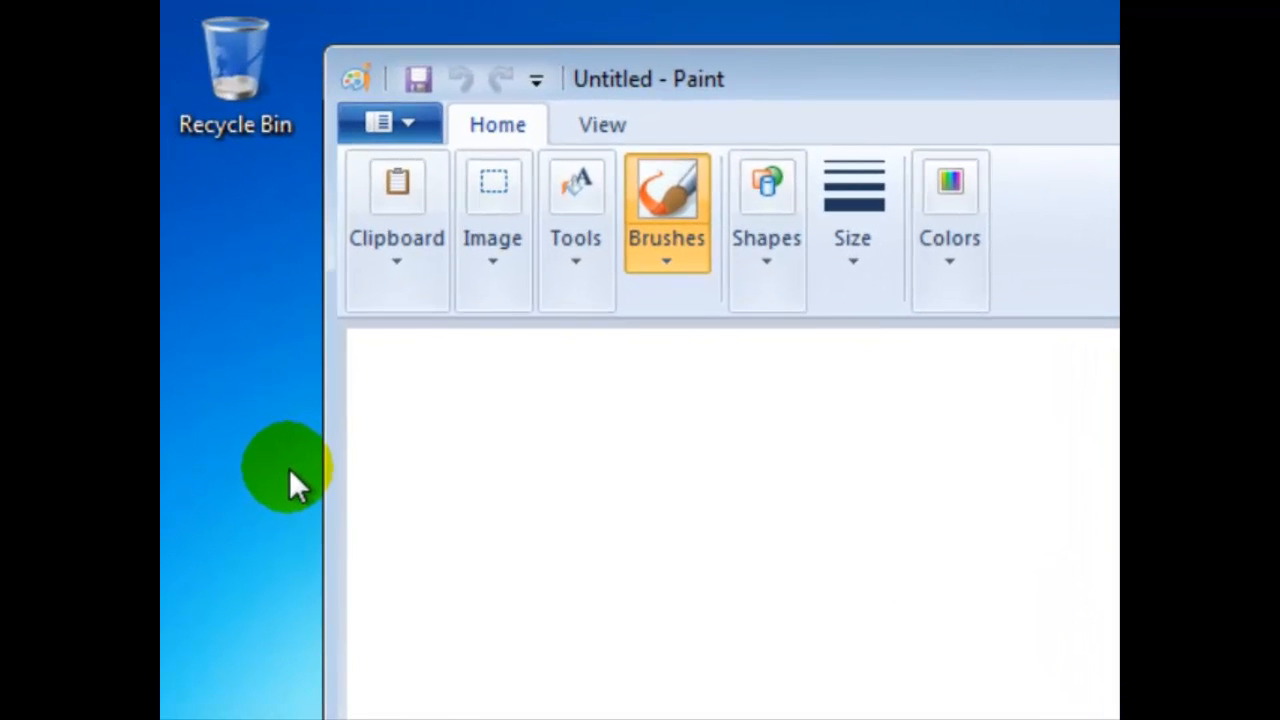
- Paste the captured desktop image from the clipboard onto the blank canvas and maximize the Paint window
{"action": "left_click", "coordinate": [400, 266]}
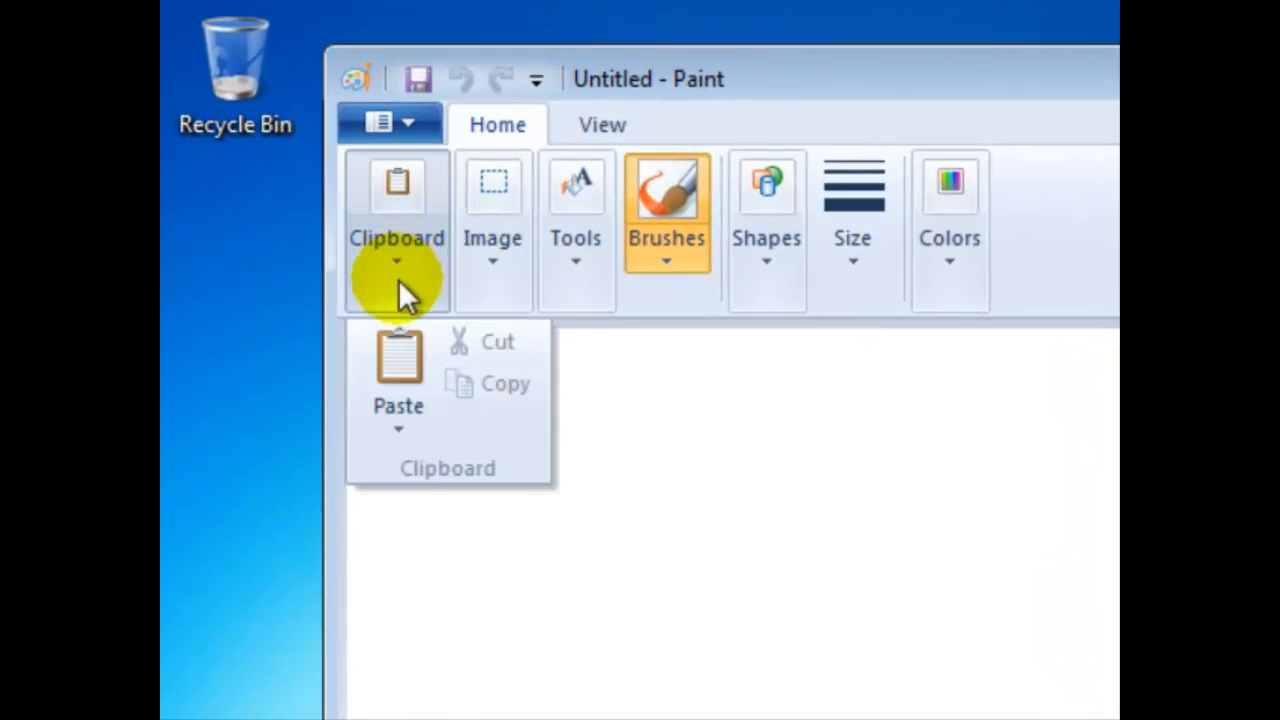
{"action": "left_click", "coordinate": [393, 411]}
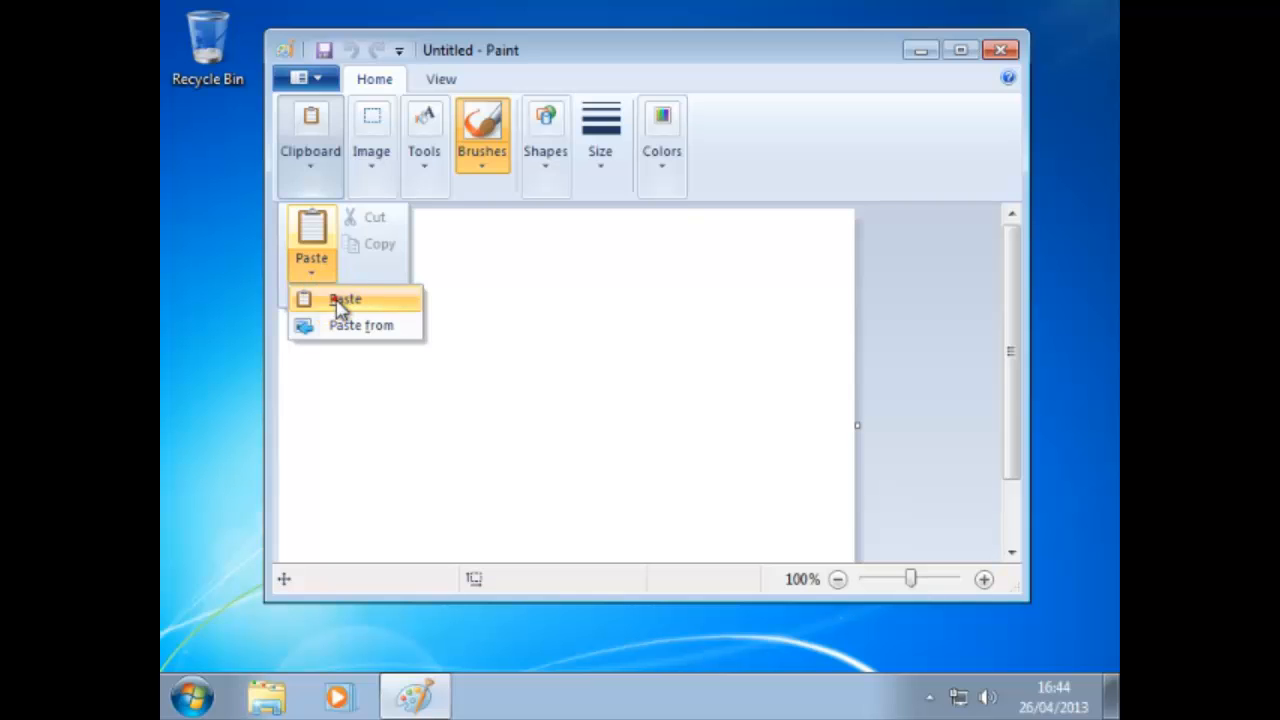
{"action": "left_click", "coordinate": [338, 300]}
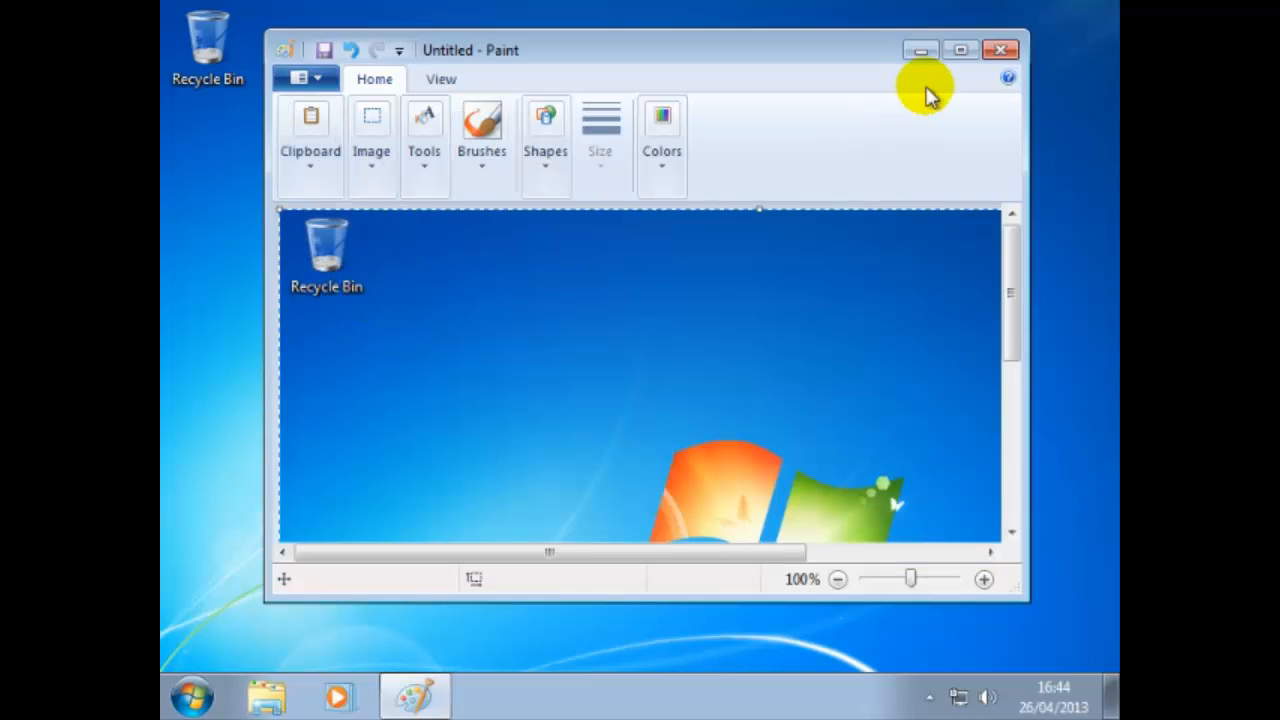
{"action": "left_click", "coordinate": [958, 52]}
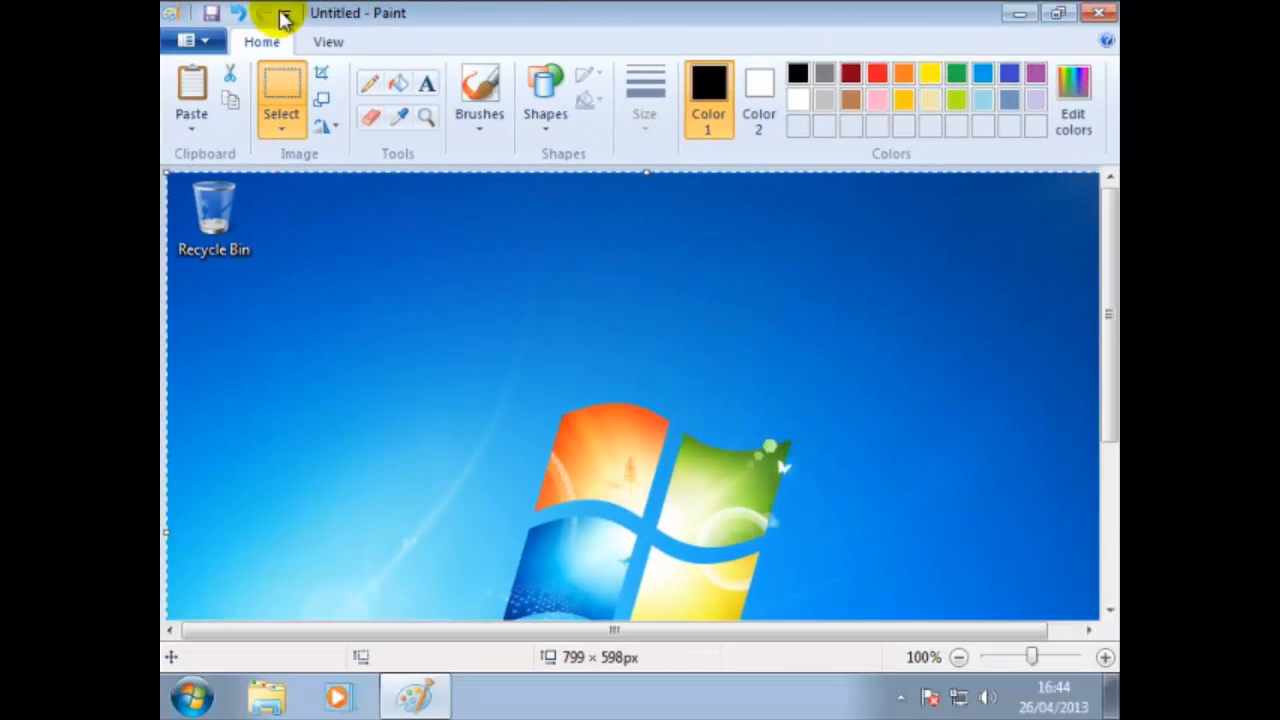
- Save the pasted image as The Desktop in the My Documents folder on Local Disk (C:) and close Paint
{"action": "left_click", "coordinate": [211, 13]}
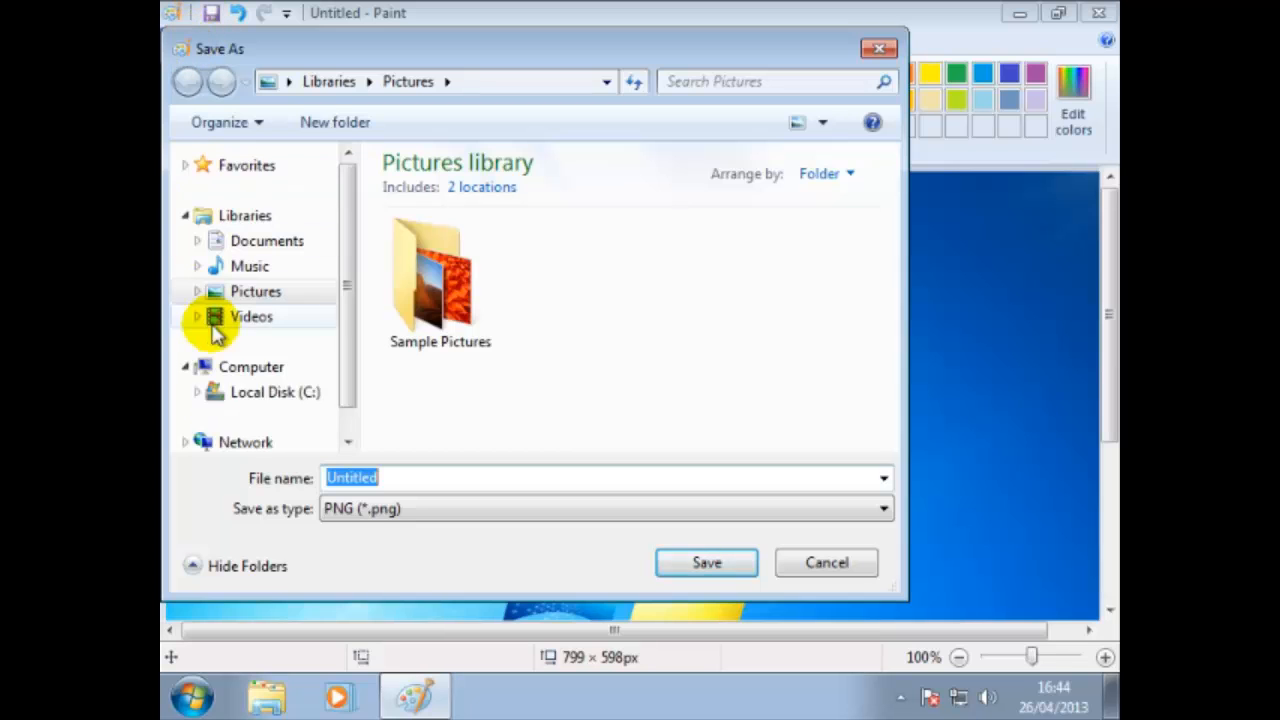
{"action": "left_click", "coordinate": [275, 398]}
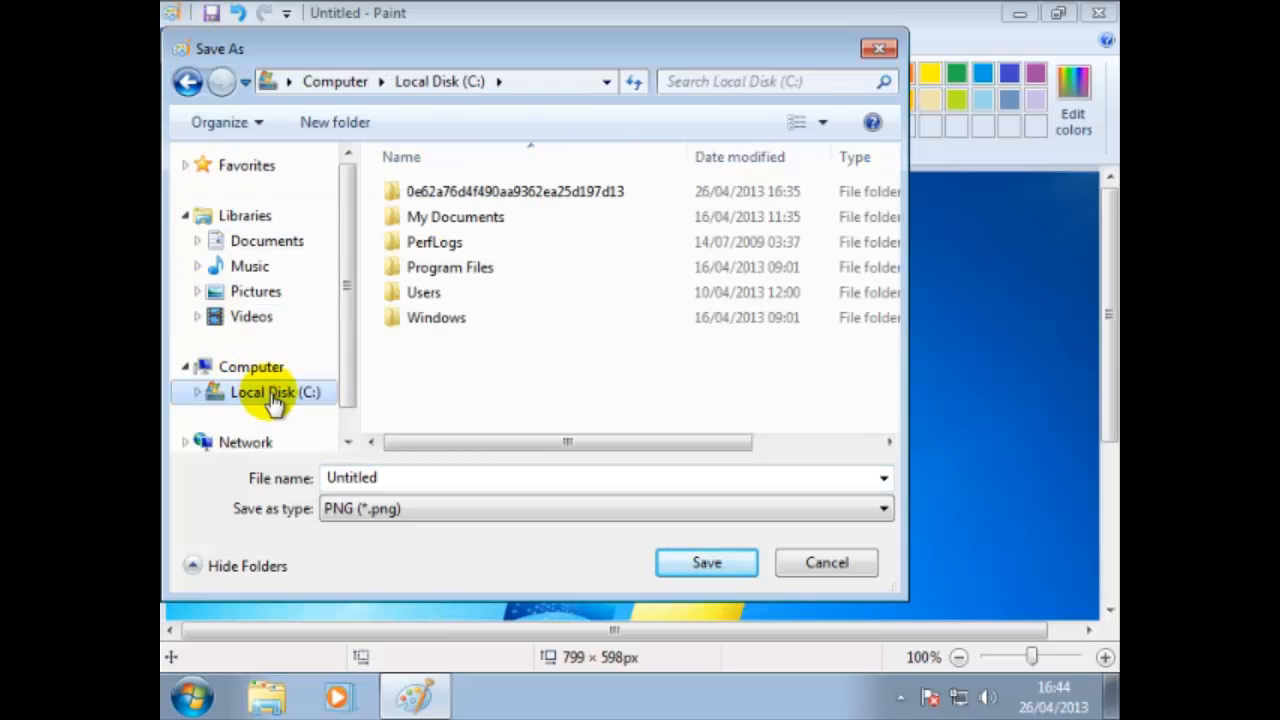
{"action": "left_click", "coordinate": [400, 220]}
{"action": "double_click", "coordinate": [400, 220]}
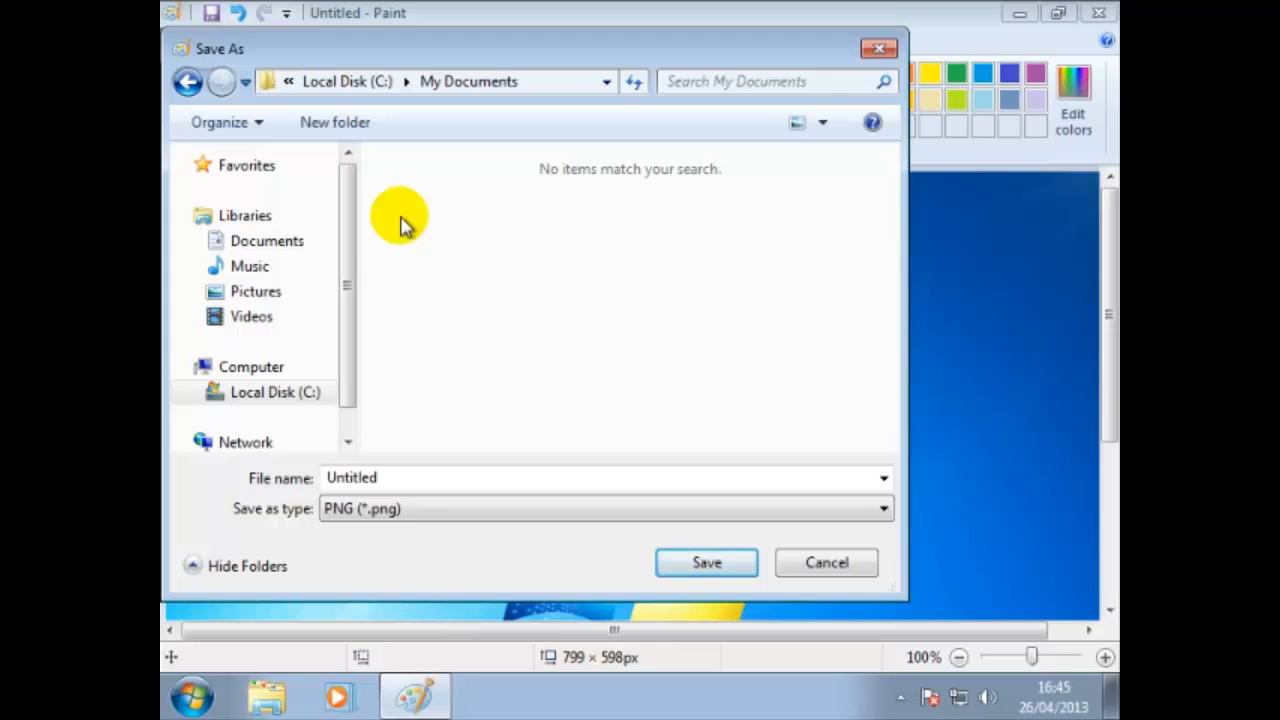
{"action": "double_click", "coordinate": [344, 474]}
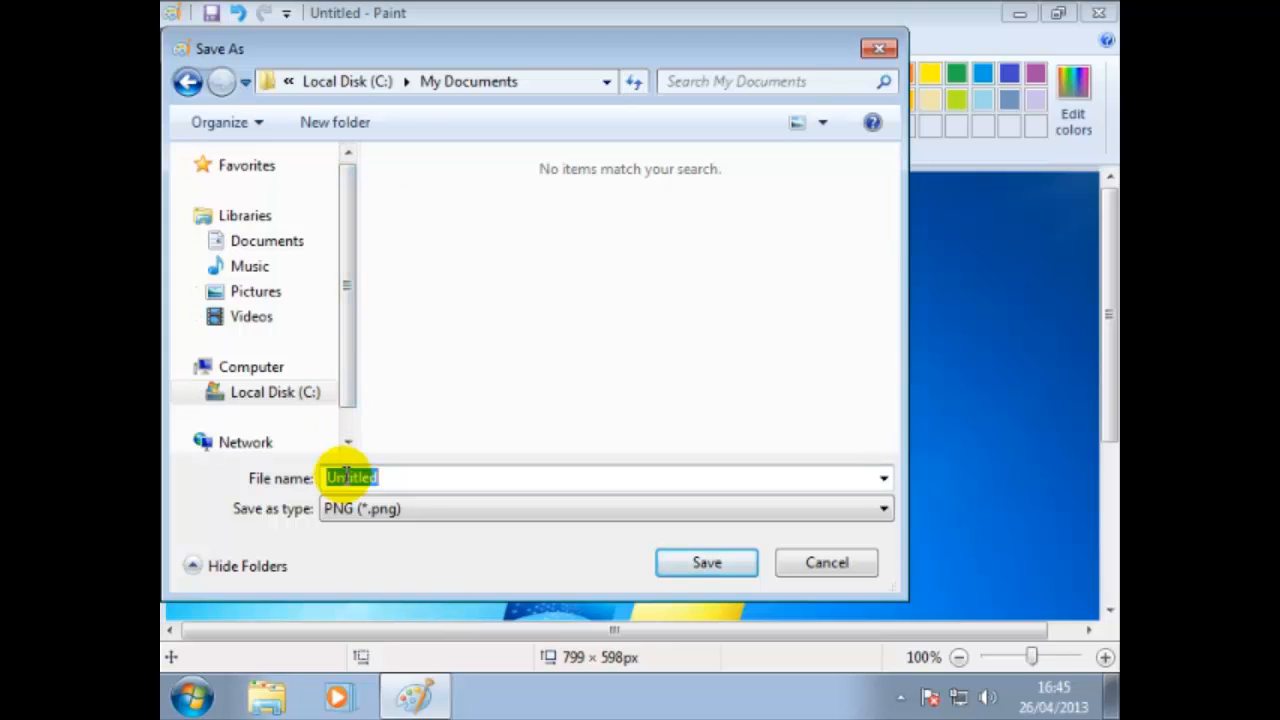
{"action": "type", "text": "The De"}
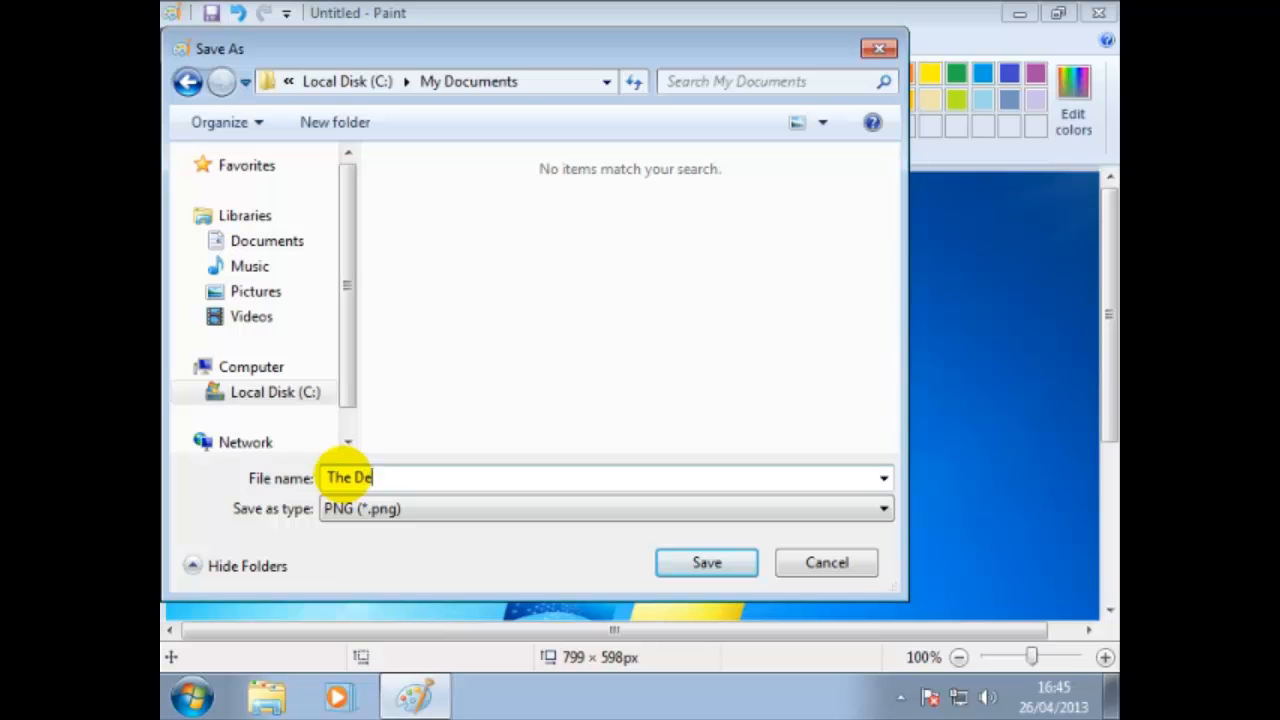
{"action": "type", "text": "sktop"}
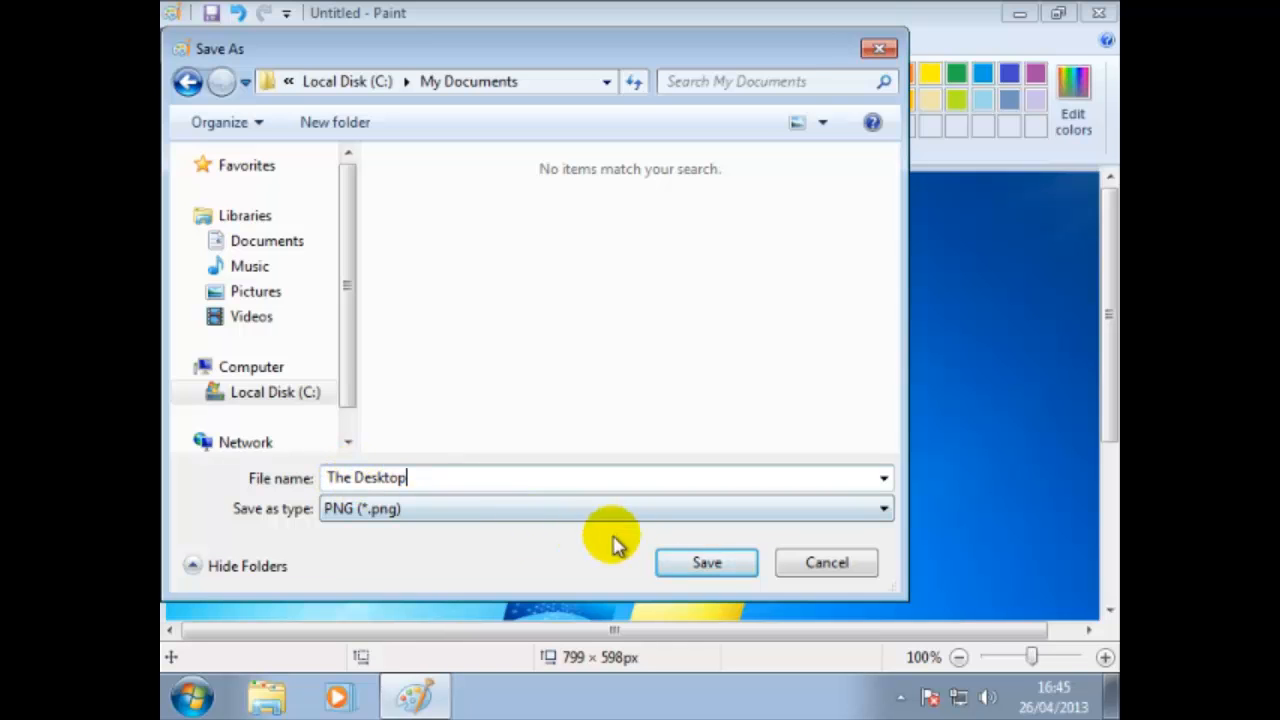
{"action": "left_click", "coordinate": [720, 562]}
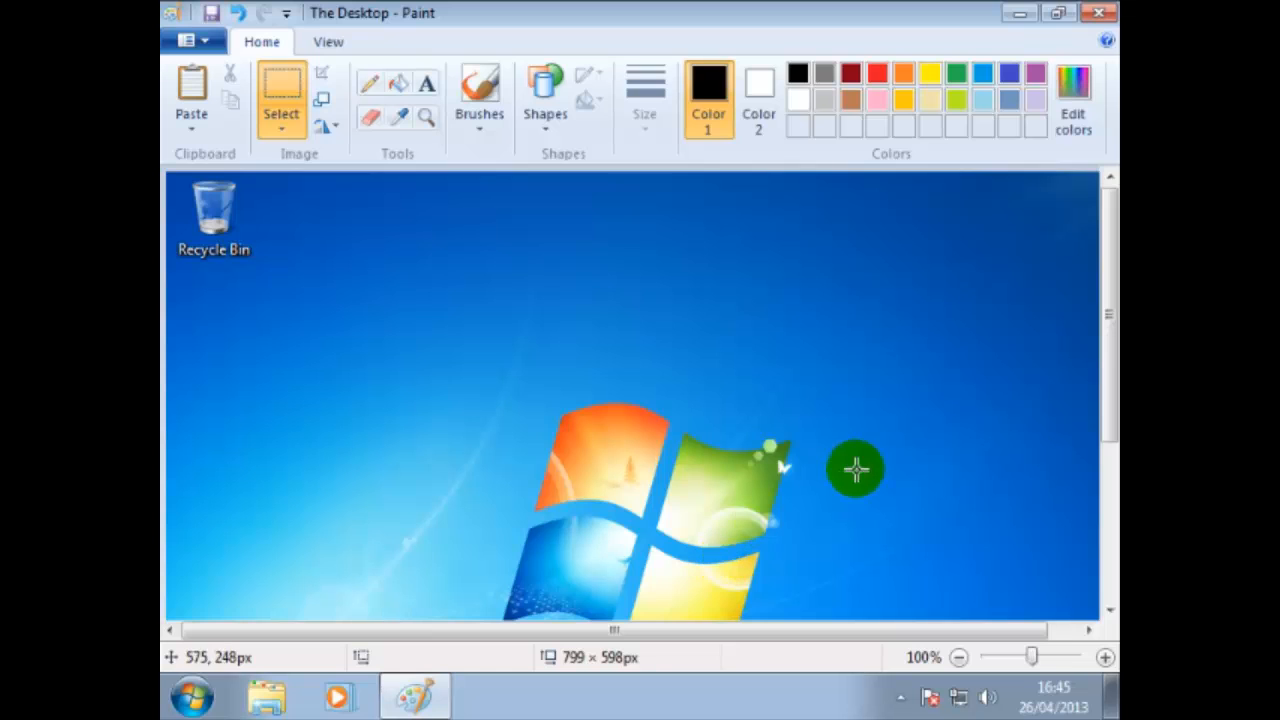
{"action": "left_click", "coordinate": [1097, 17]}
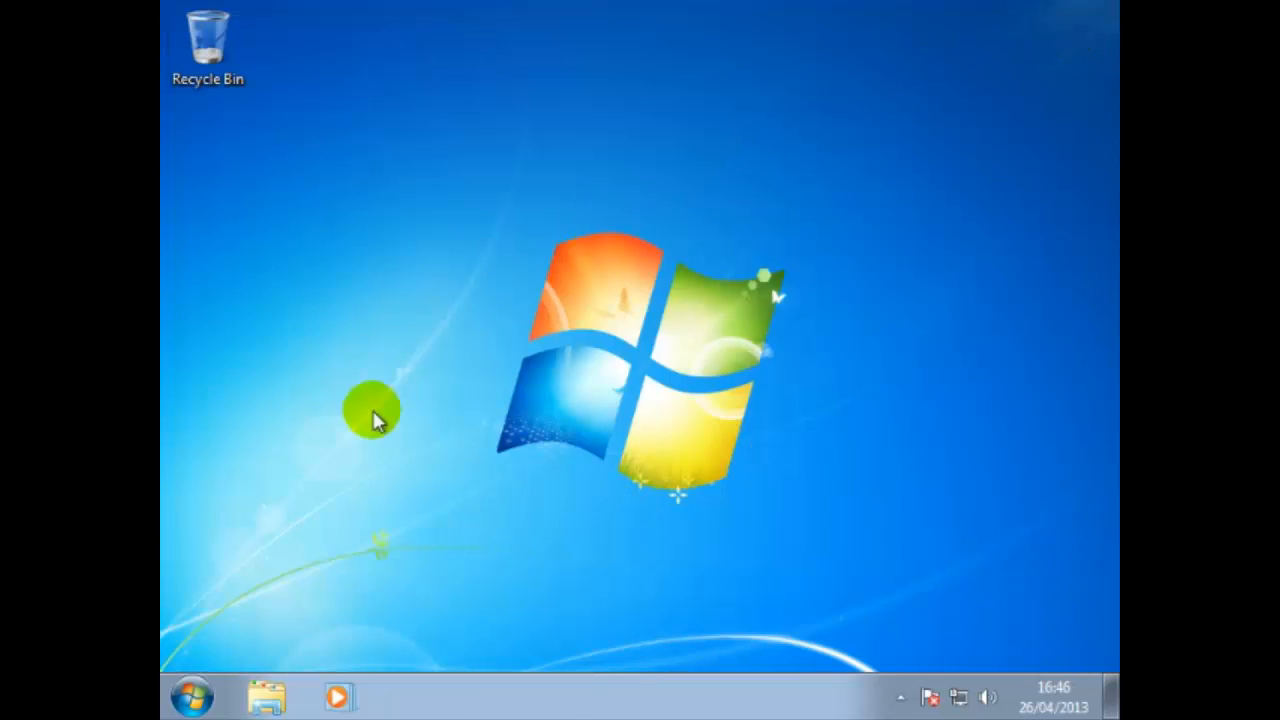
- Switch to Windows Explorer through Computer and open the My Documents folder on Local Disk (C:)
{"action": "left_click", "coordinate": [205, 694]}
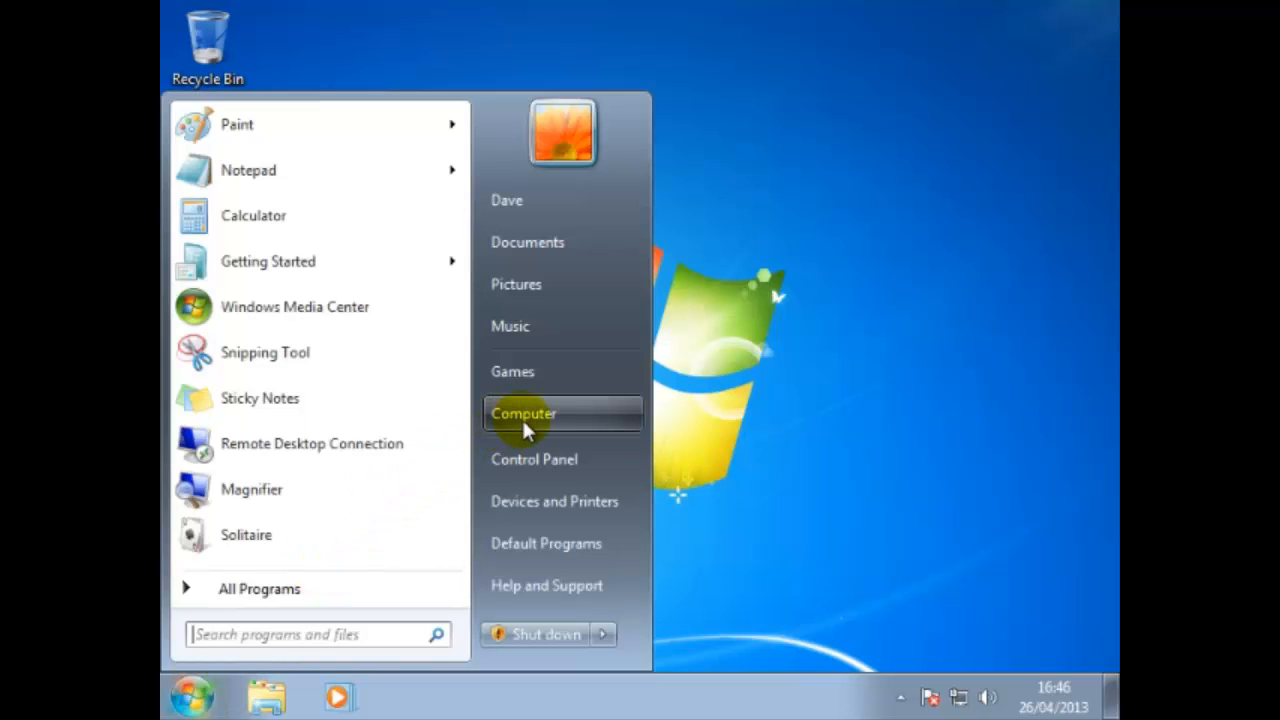
{"action": "left_click", "coordinate": [523, 423]}
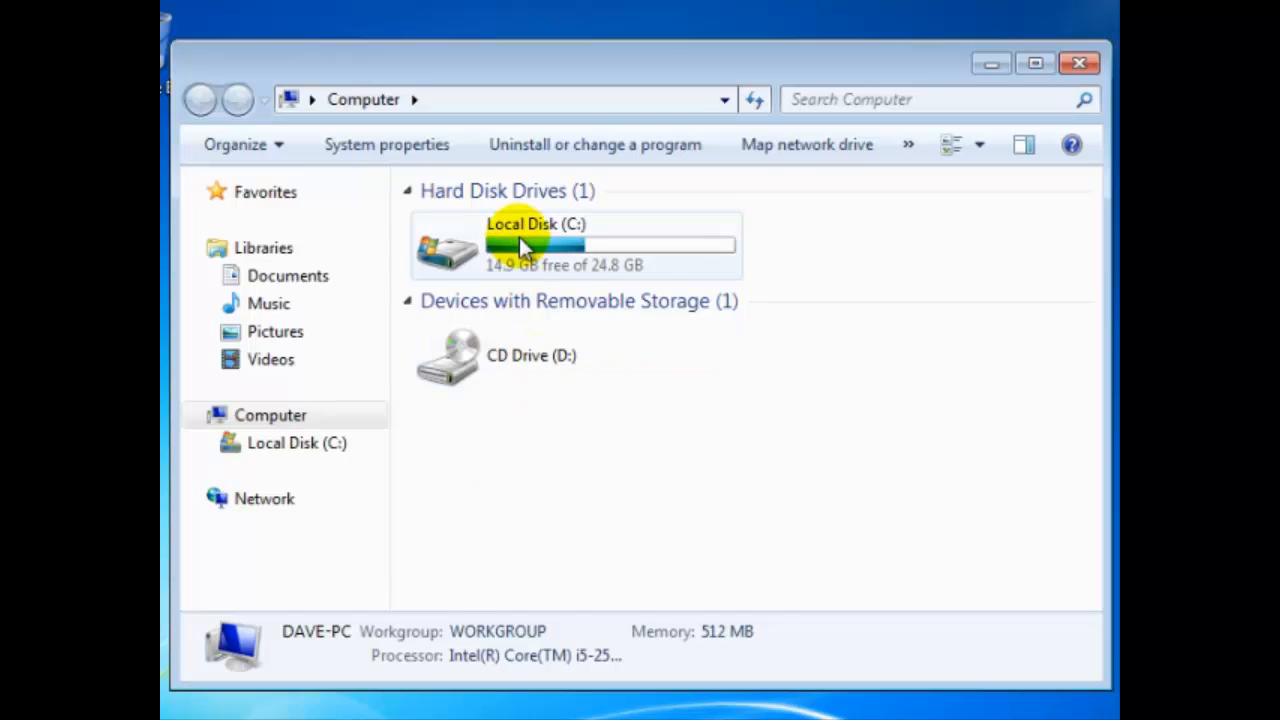
{"action": "left_click", "coordinate": [519, 237]}
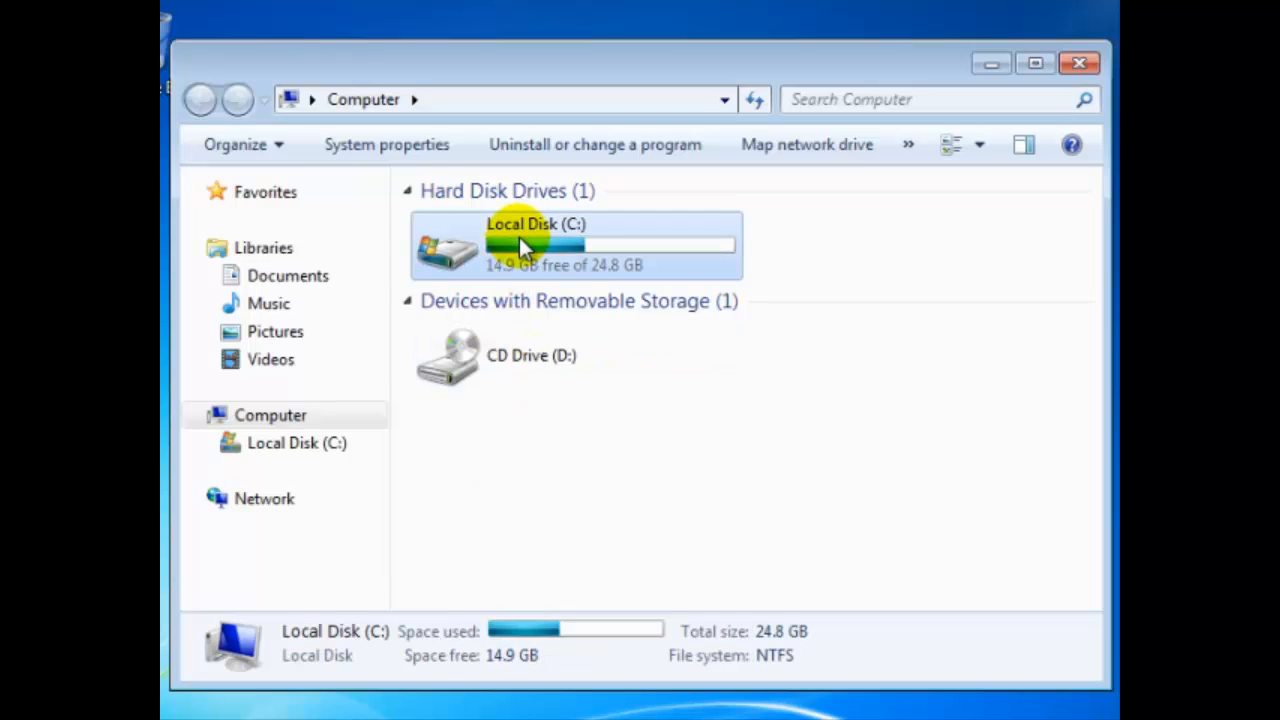
{"action": "double_click", "coordinate": [519, 237]}
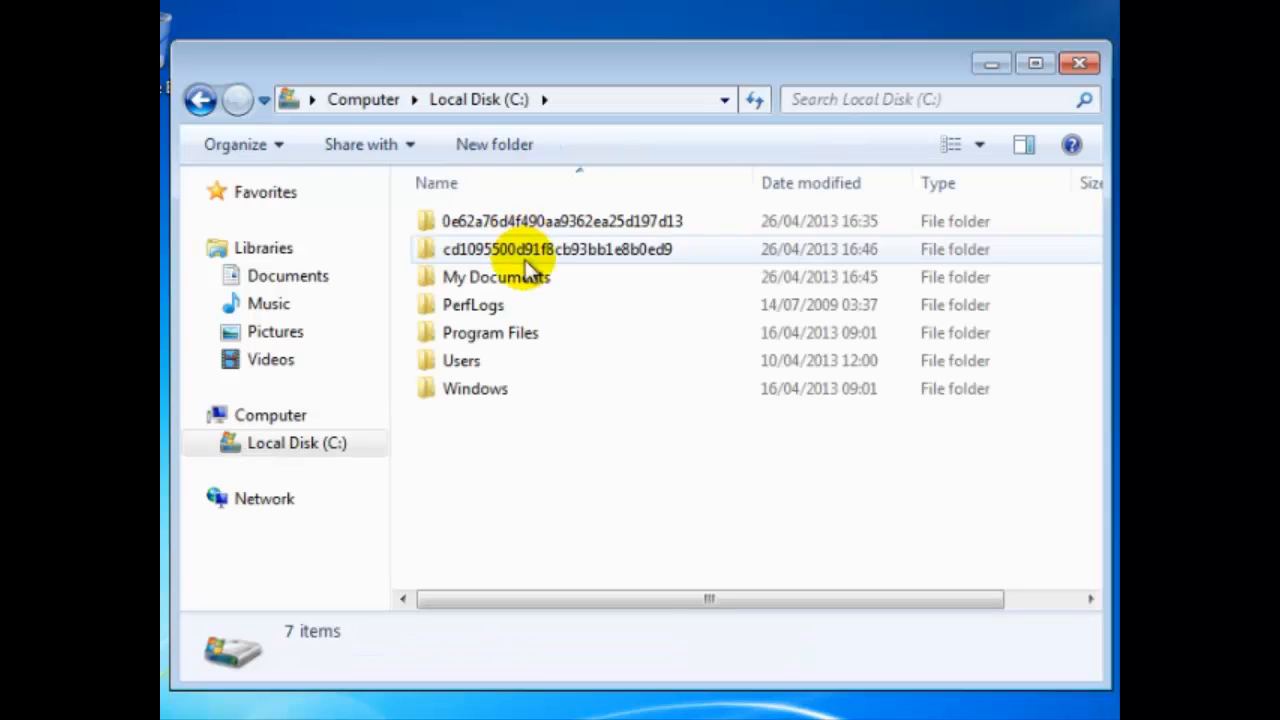
{"action": "left_click", "coordinate": [522, 277]}
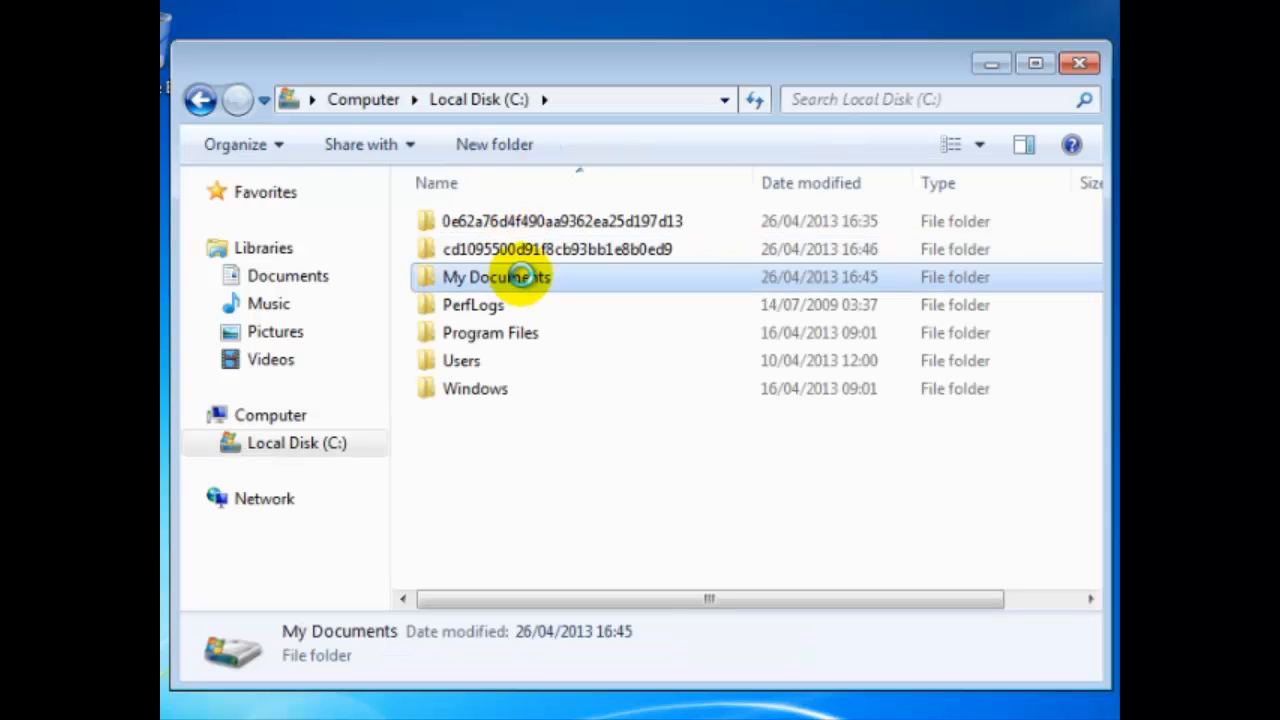
{"action": "double_click", "coordinate": [522, 277]}
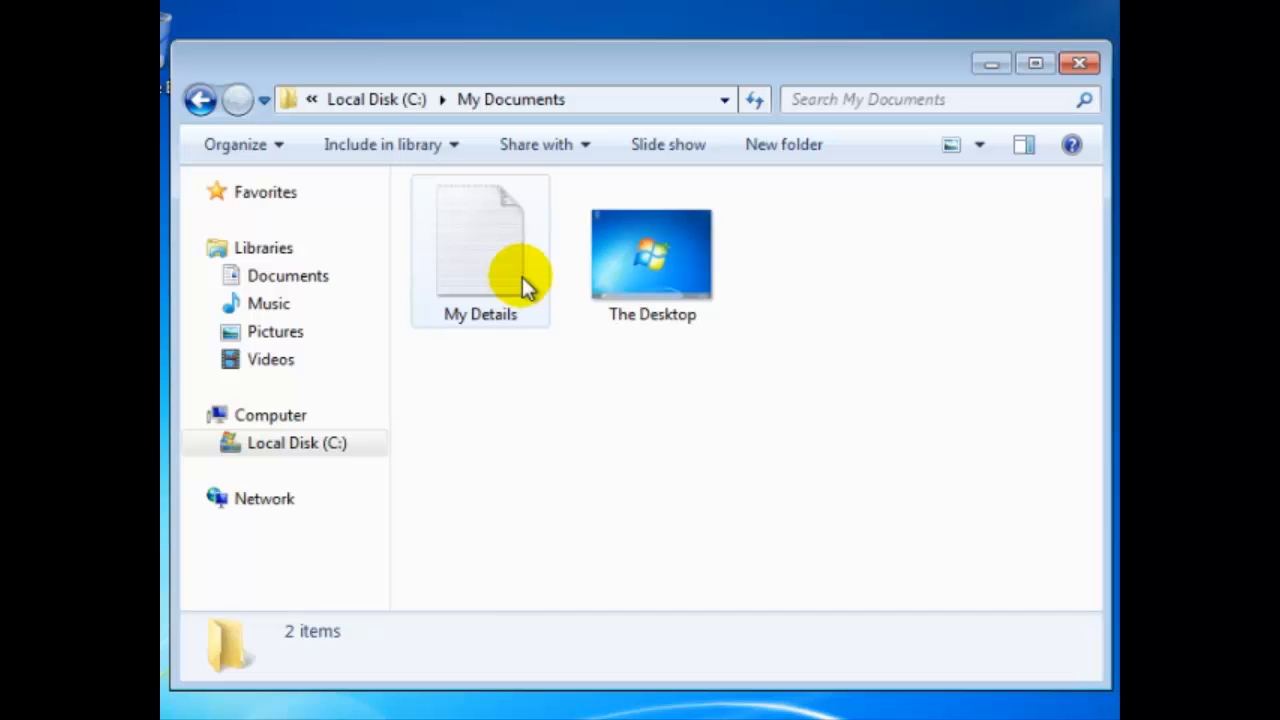
- Copy the My Details text file from My Documents and paste the copy onto the desktop
{"action": "left_click", "coordinate": [526, 287]}
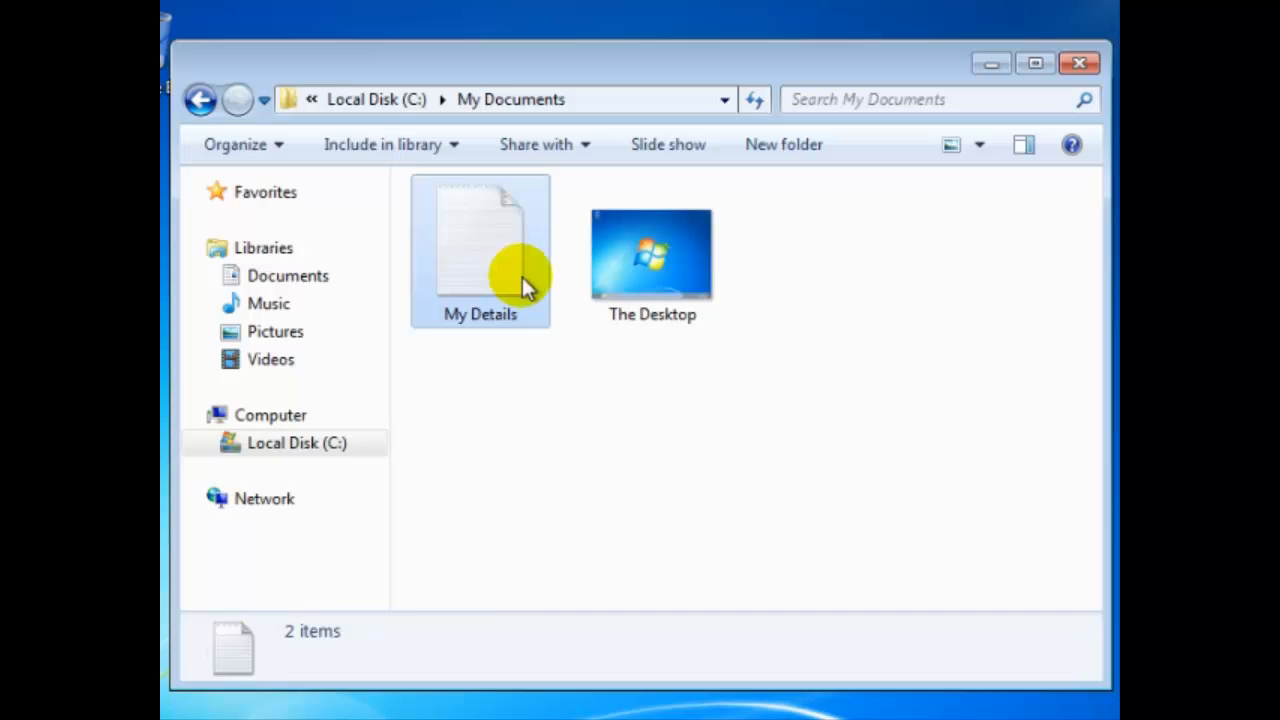
{"action": "right_click", "coordinate": [526, 287]}
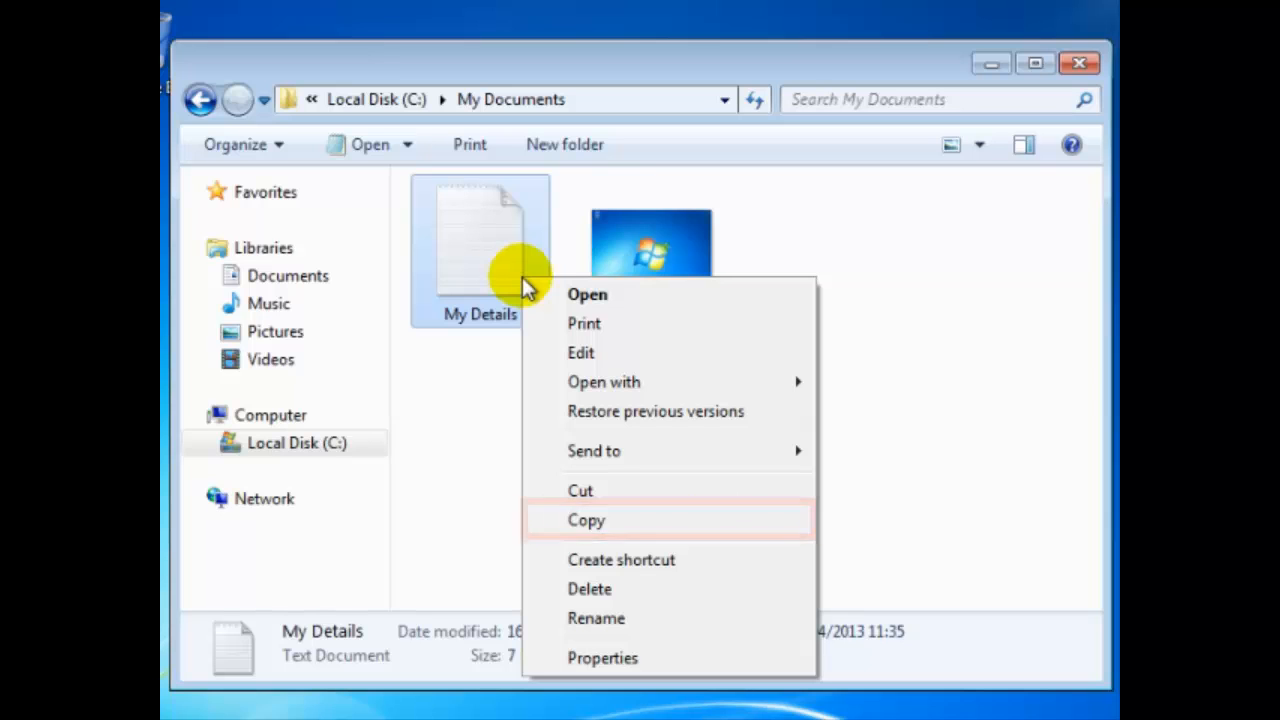
{"action": "left_click", "coordinate": [587, 524]}
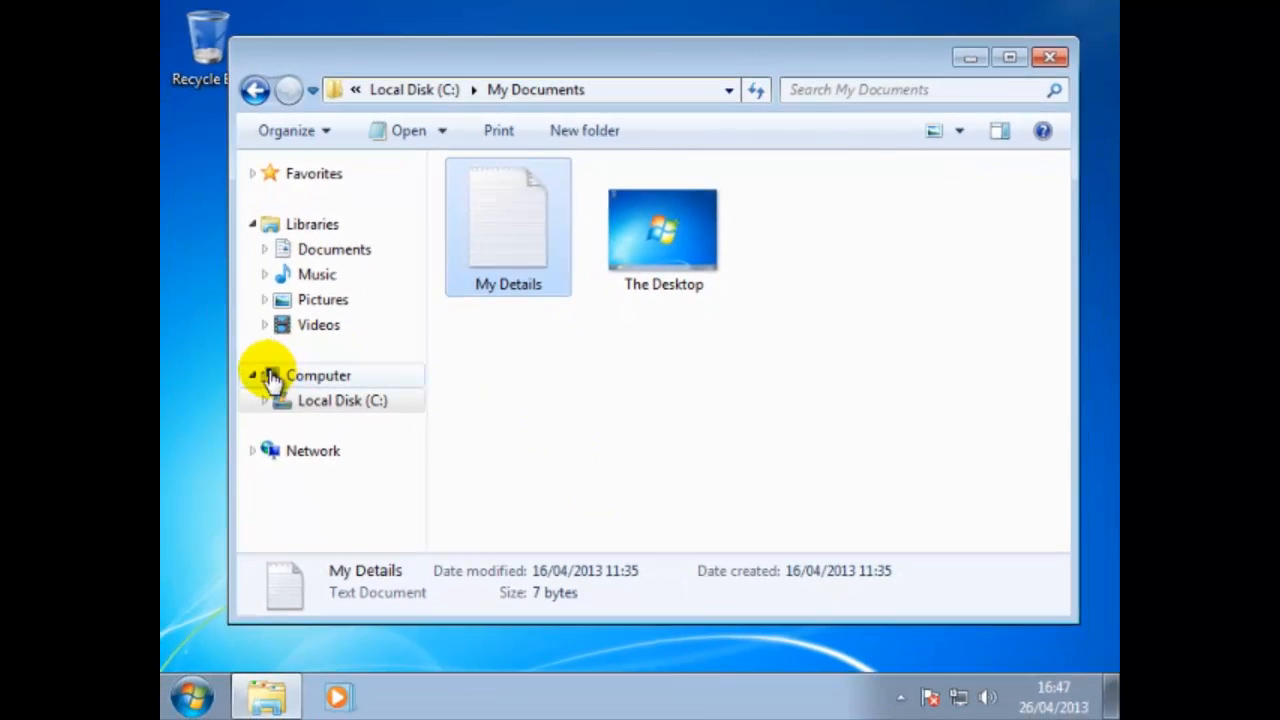
{"action": "left_click", "coordinate": [207, 357]}
{"action": "right_click", "coordinate": [208, 358]}
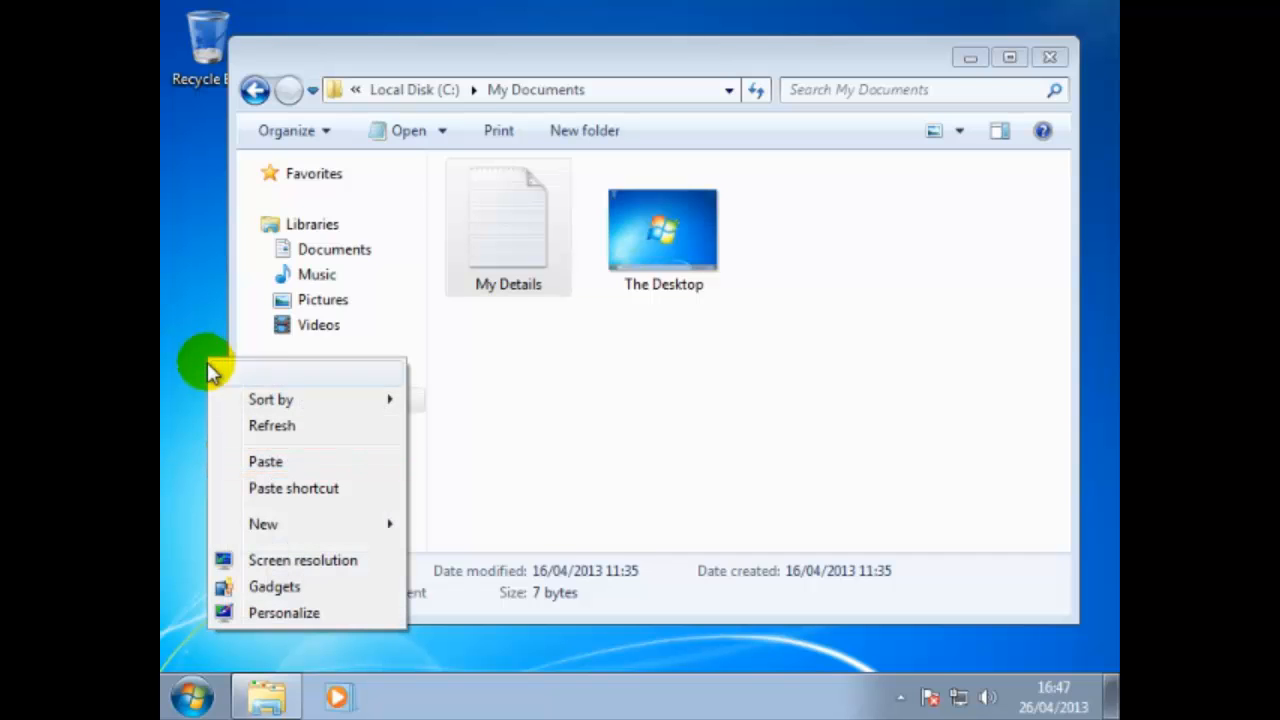
{"action": "left_click", "coordinate": [285, 465]}
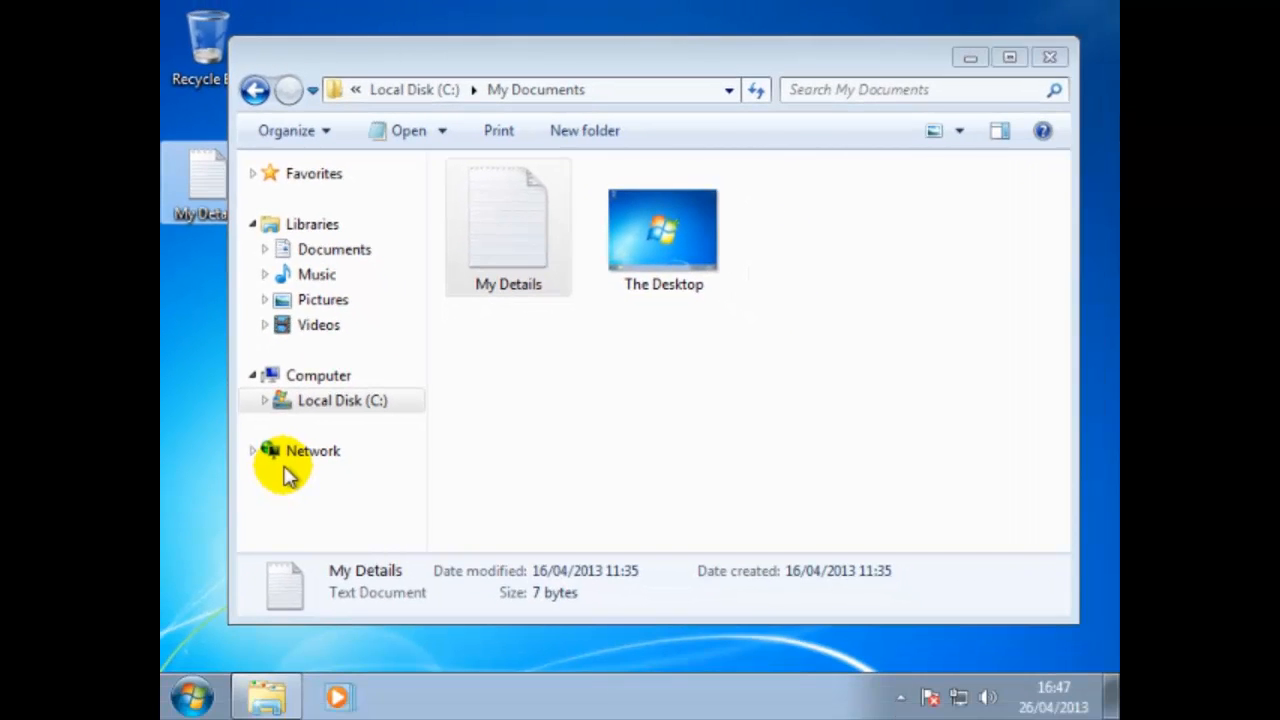
- Move The Desktop image from My Documents to the desktop by cutting and pasting it
{"action": "right_click", "coordinate": [677, 241]}
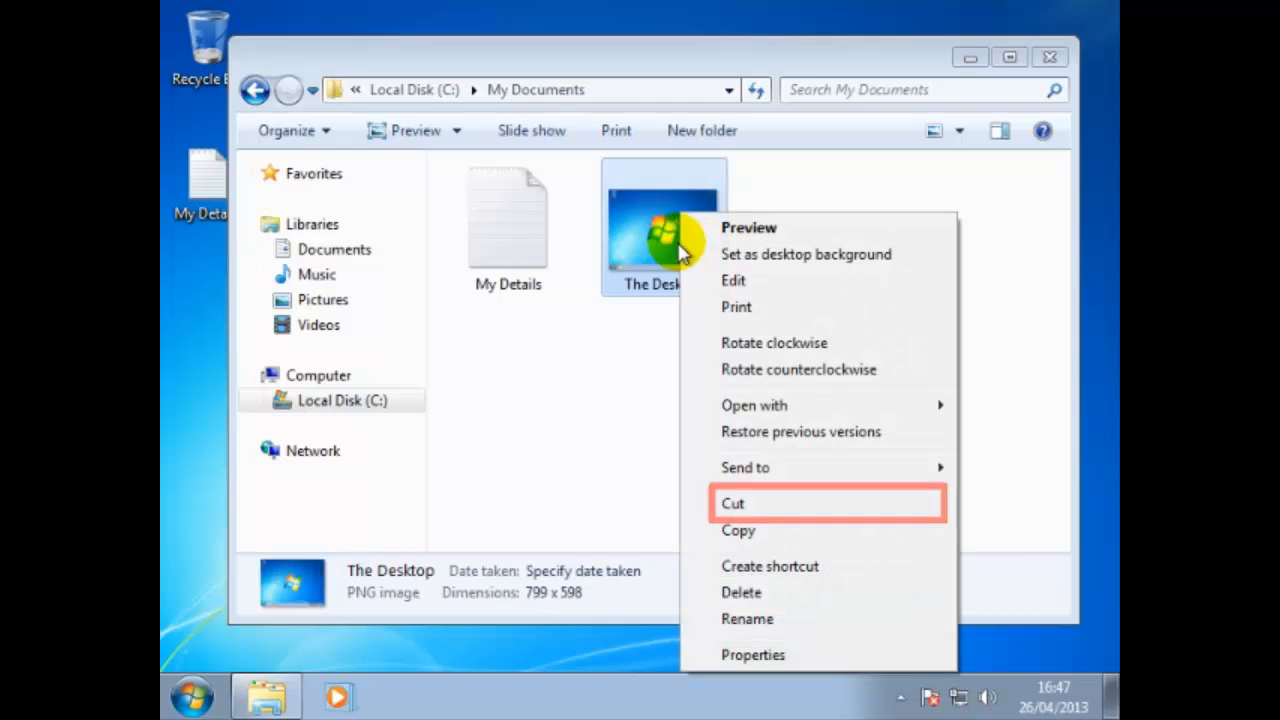
{"action": "left_click", "coordinate": [736, 505]}
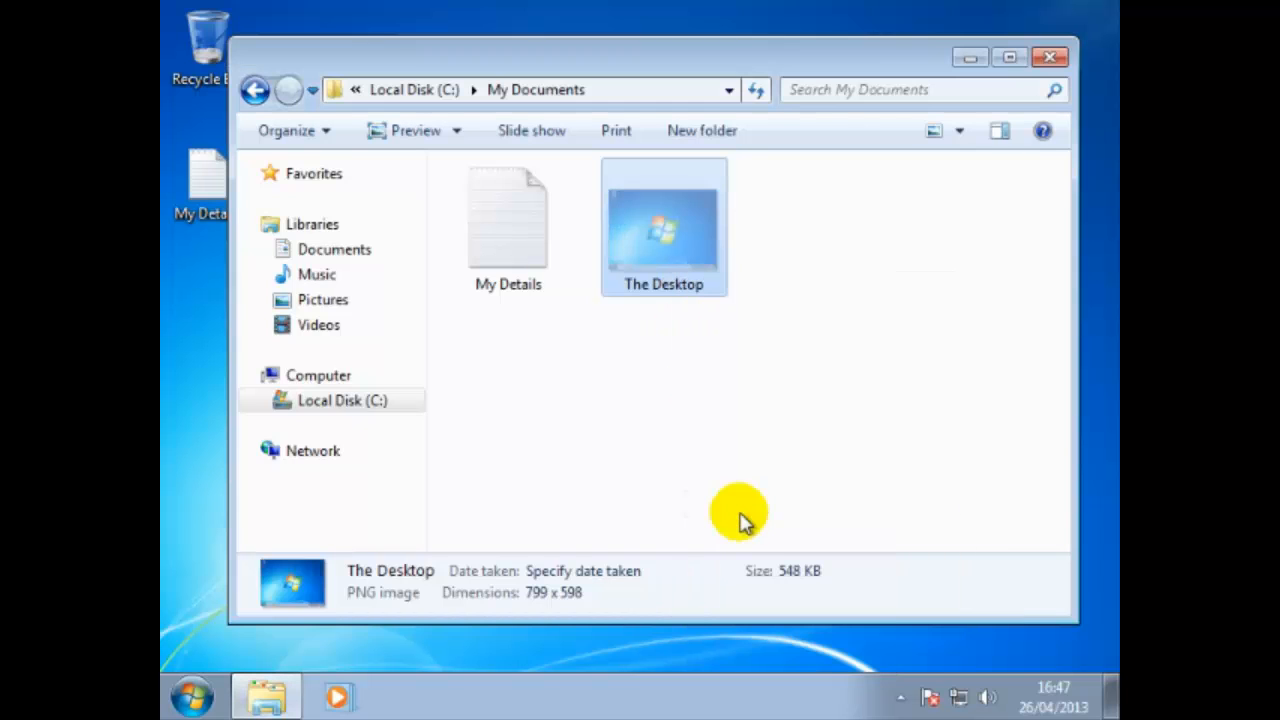
{"action": "left_click", "coordinate": [191, 322]}
{"action": "right_click", "coordinate": [191, 318]}
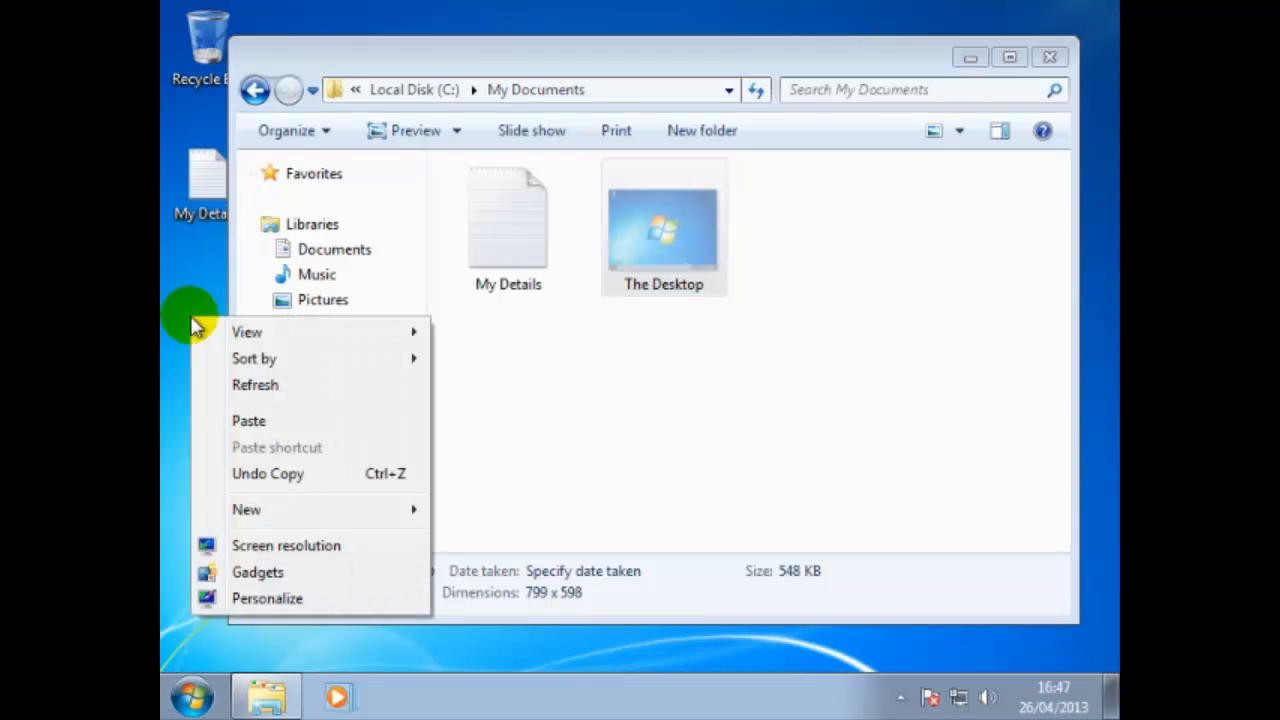
{"action": "left_click", "coordinate": [272, 429]}
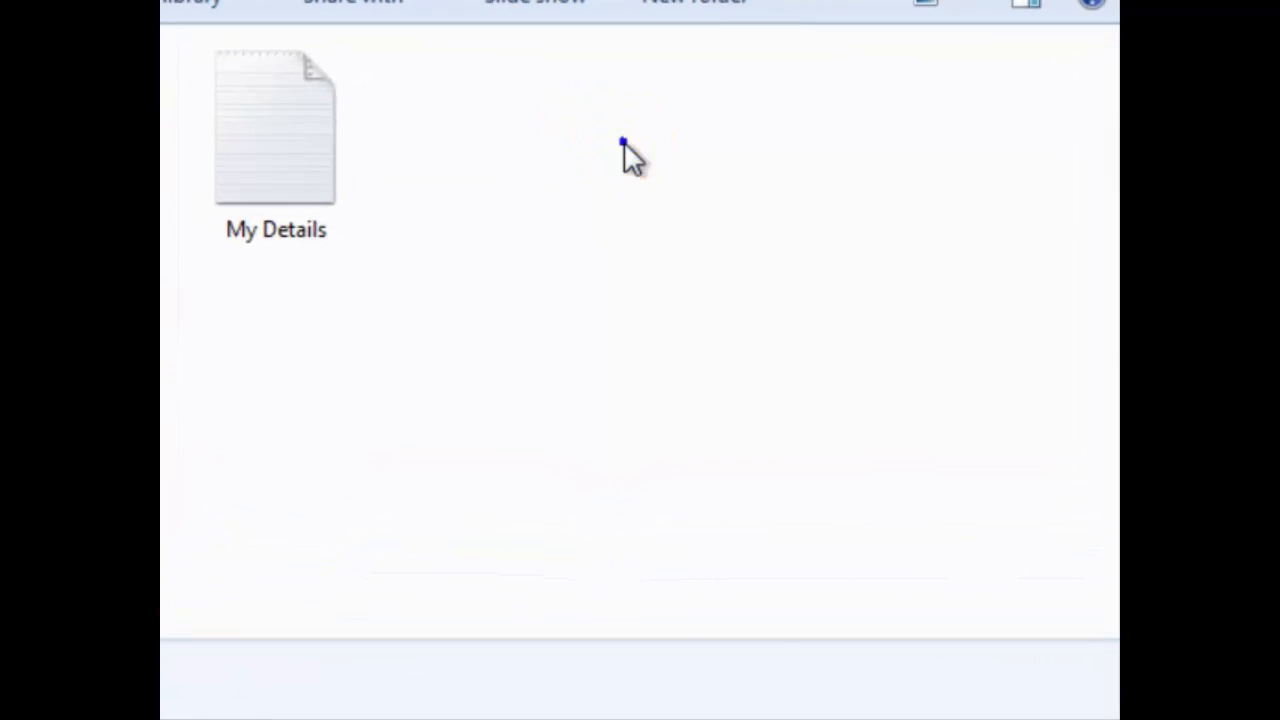
- Create a new text document named My Address in the My Documents folder
{"action": "right_click", "coordinate": [624, 143]}
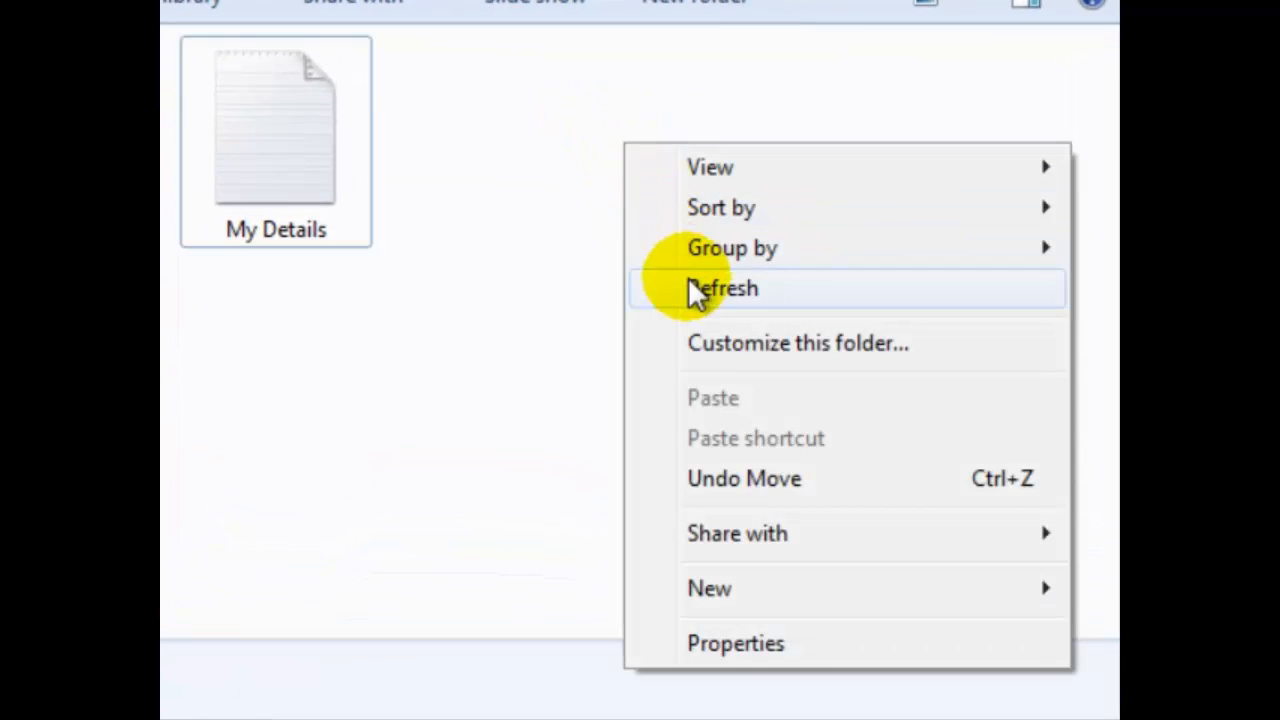
{"action": "left_click", "coordinate": [728, 600]}
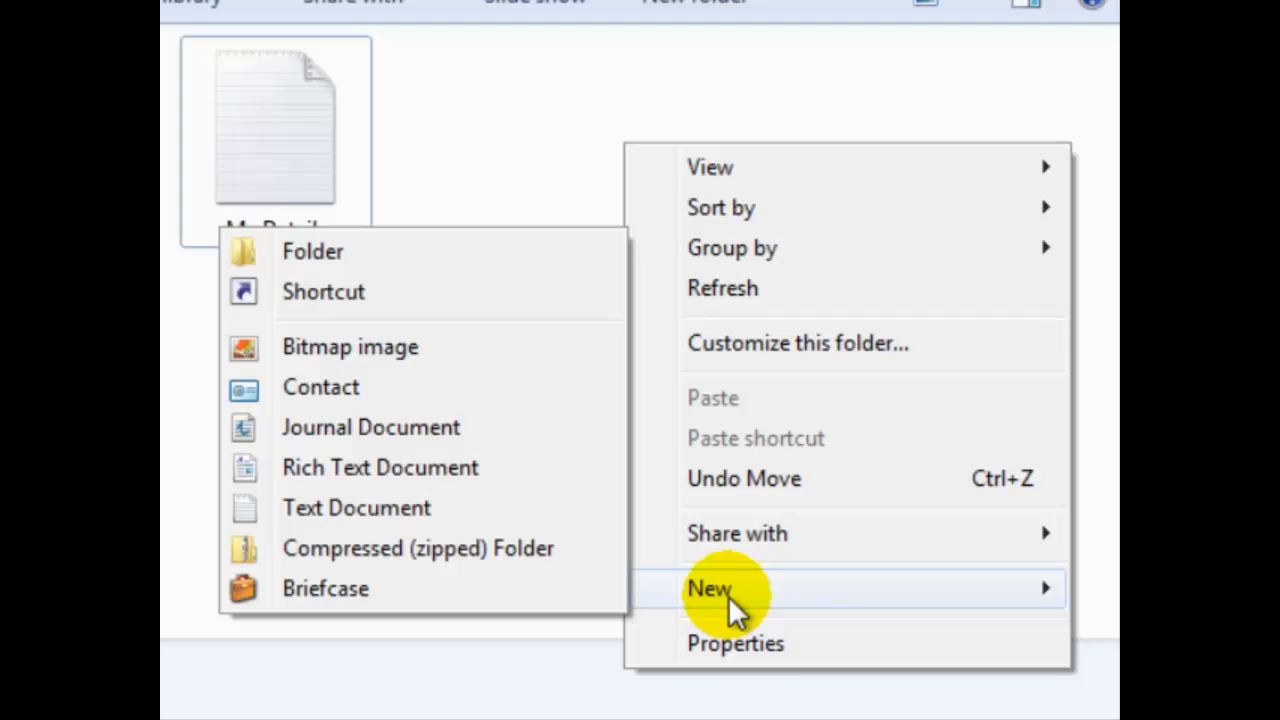
{"action": "left_click", "coordinate": [383, 512]}
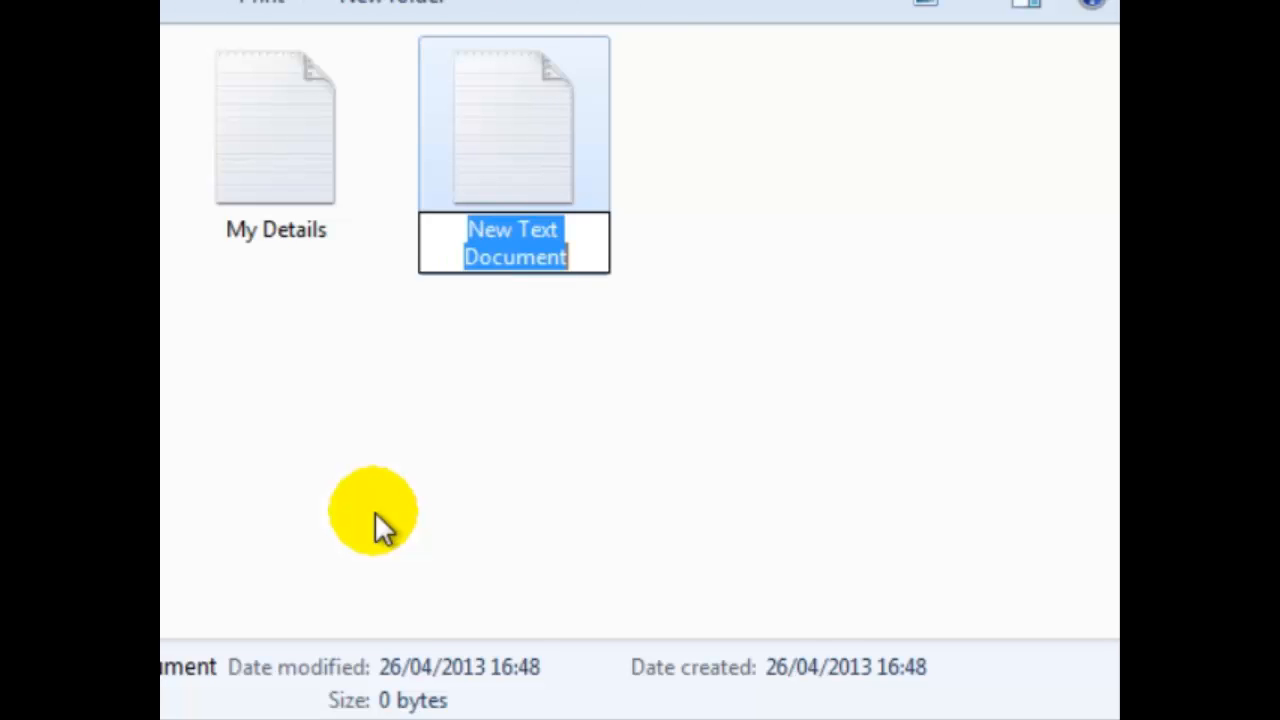
{"action": "type", "text": "M"}
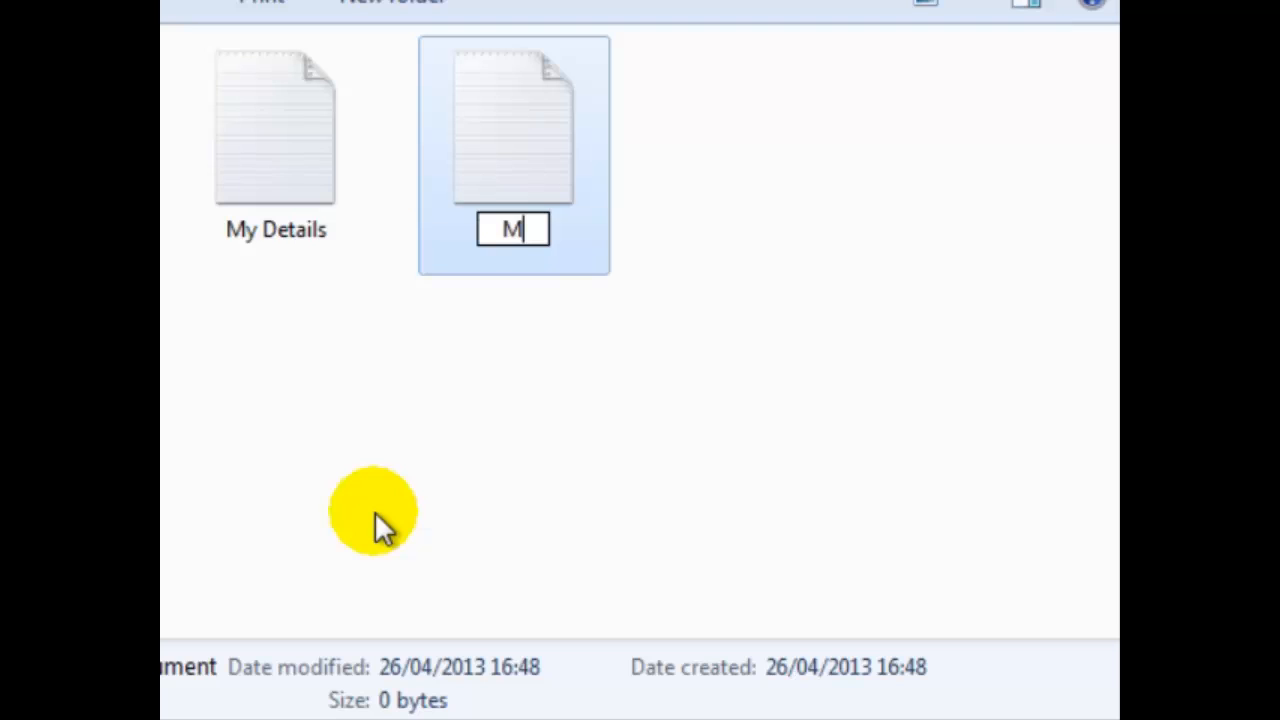
{"action": "type", "text": "y Address"}
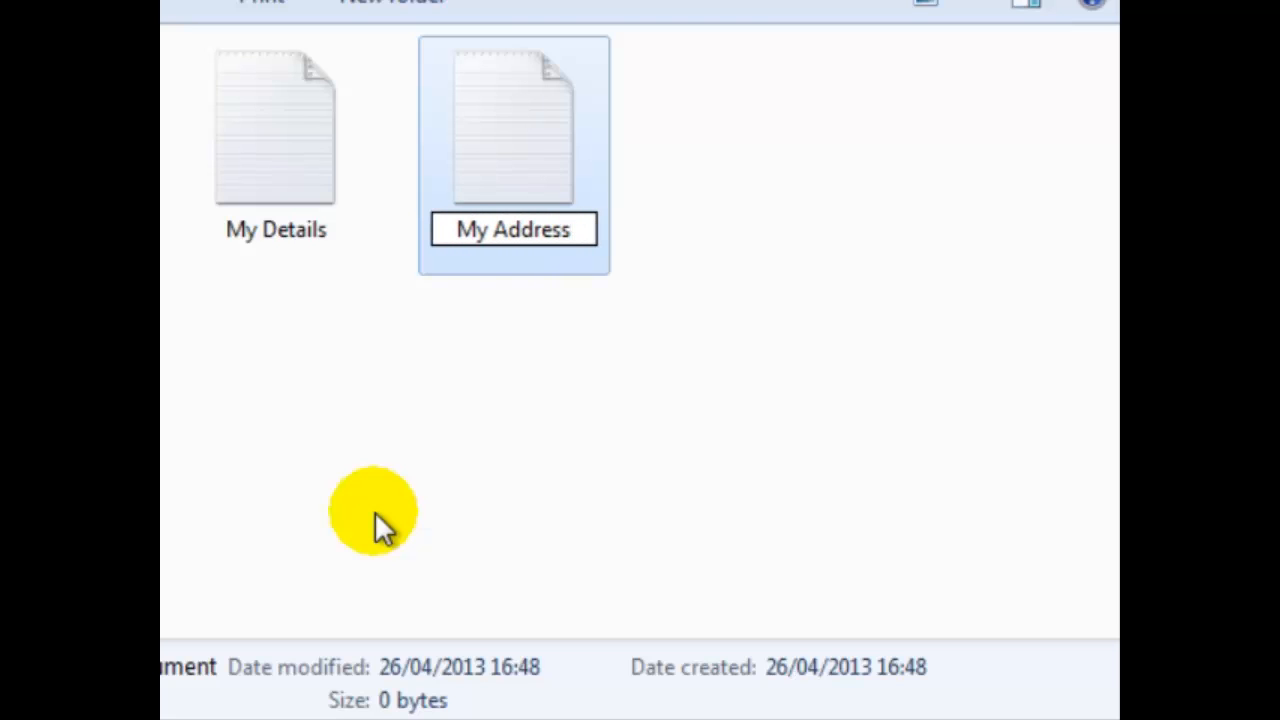
{"action": "key", "text": "Return"}
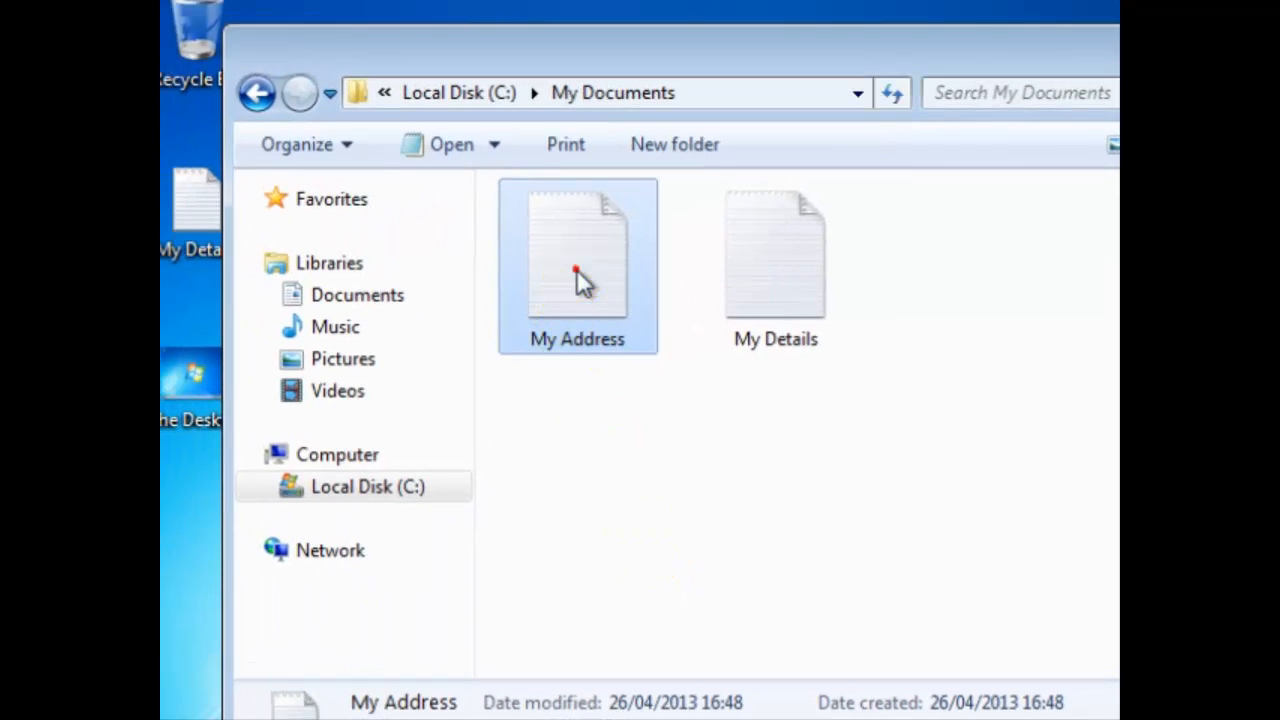
- Open the My Address document in Notepad, enter the full postal address with its postcode over five lines, and save the file
{"action": "double_click", "coordinate": [366, 186]}
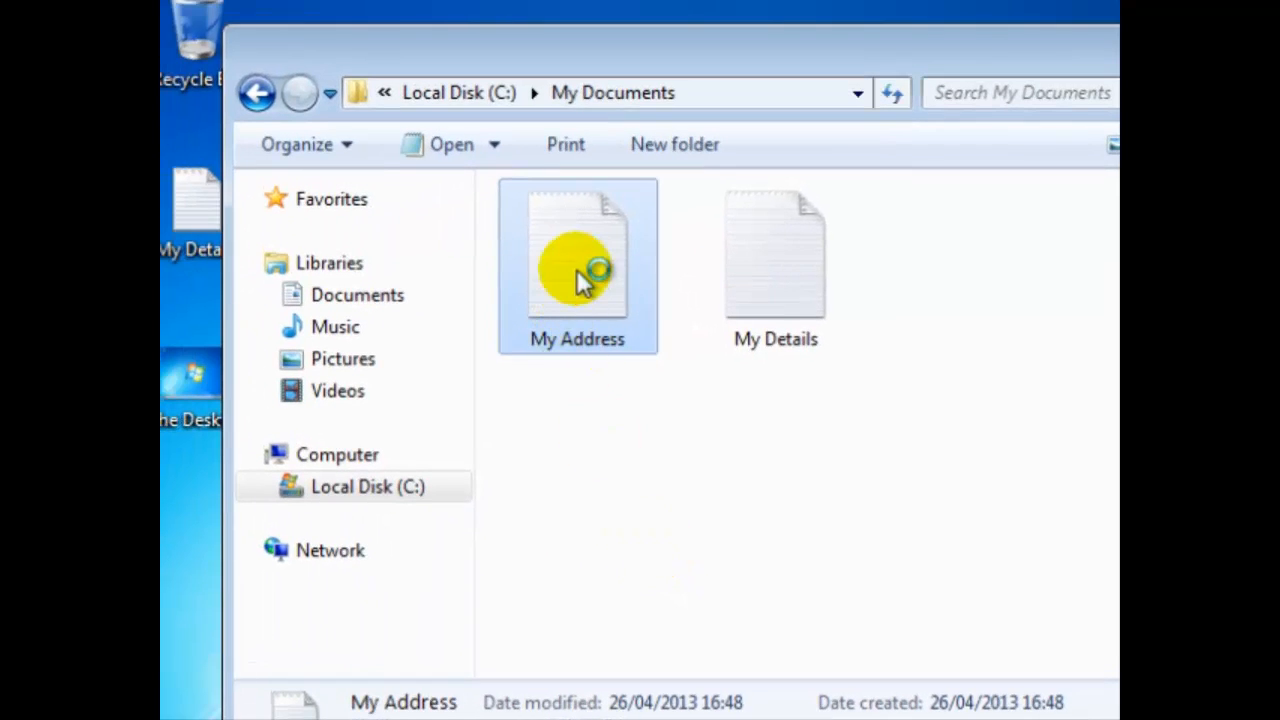
{"action": "type", "text": "The En"}
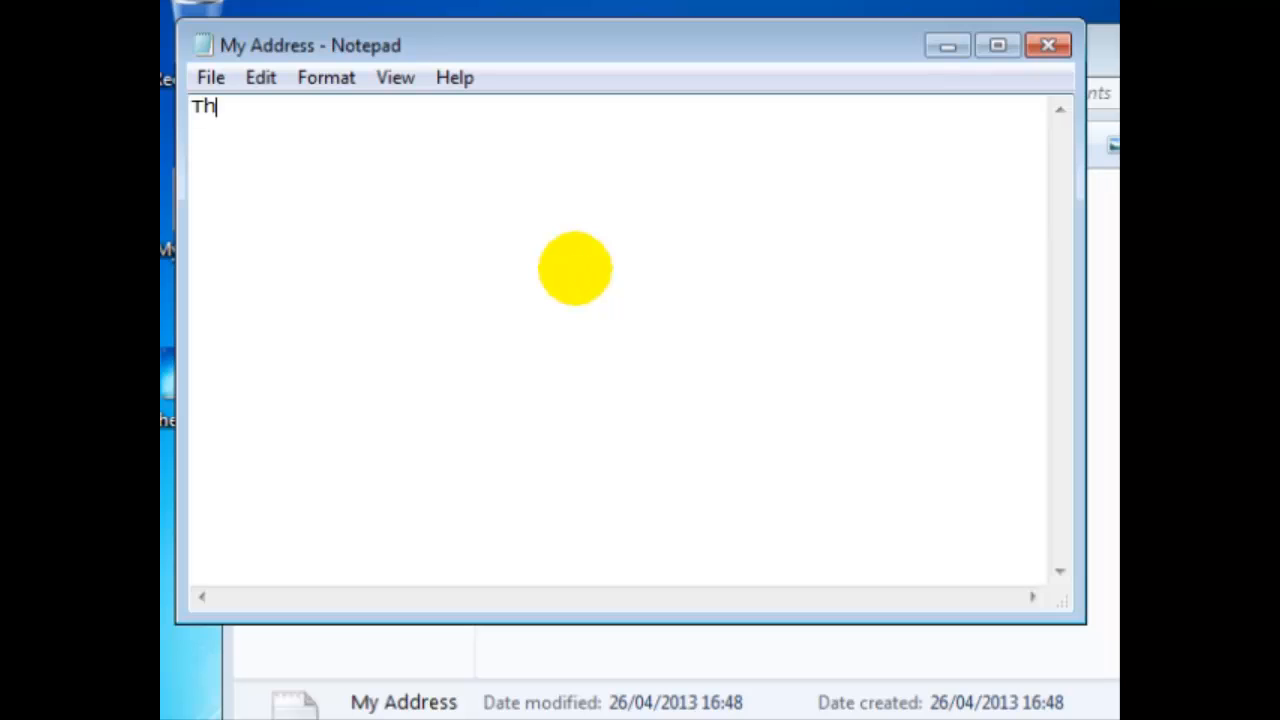
{"action": "type", "text": "terprise Centre"}
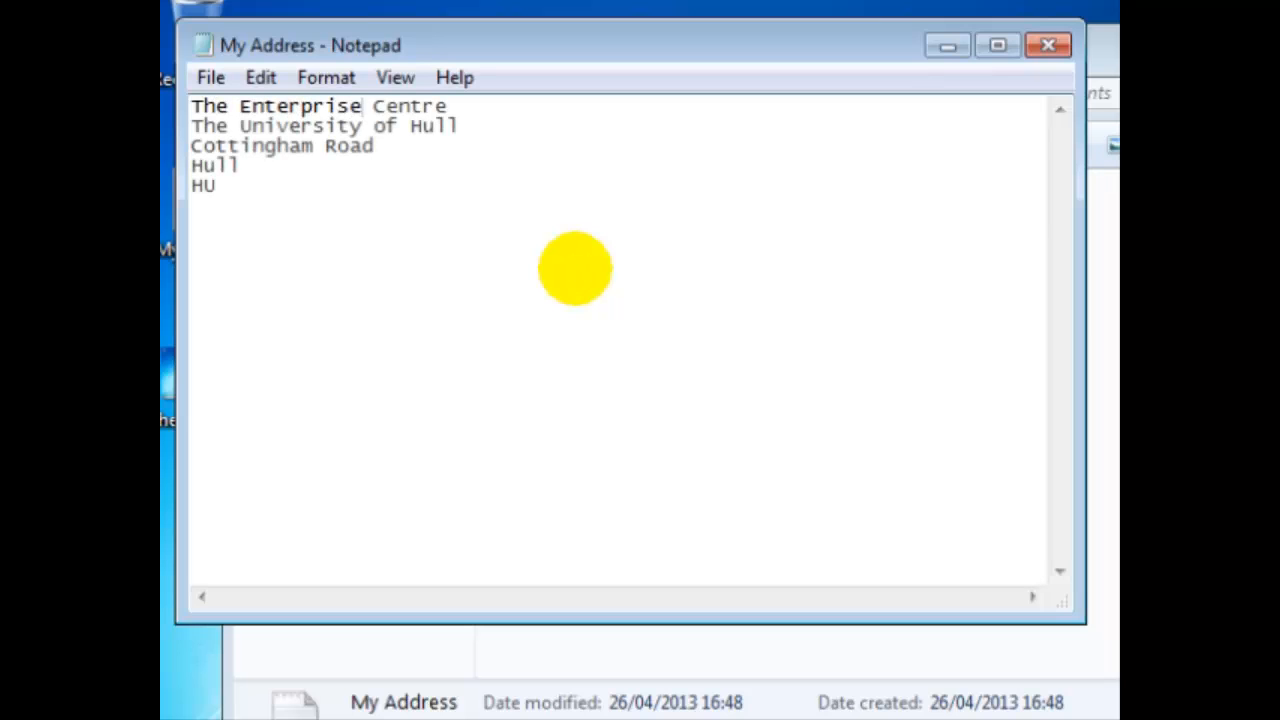
{"action": "type", "text": "6 7"}
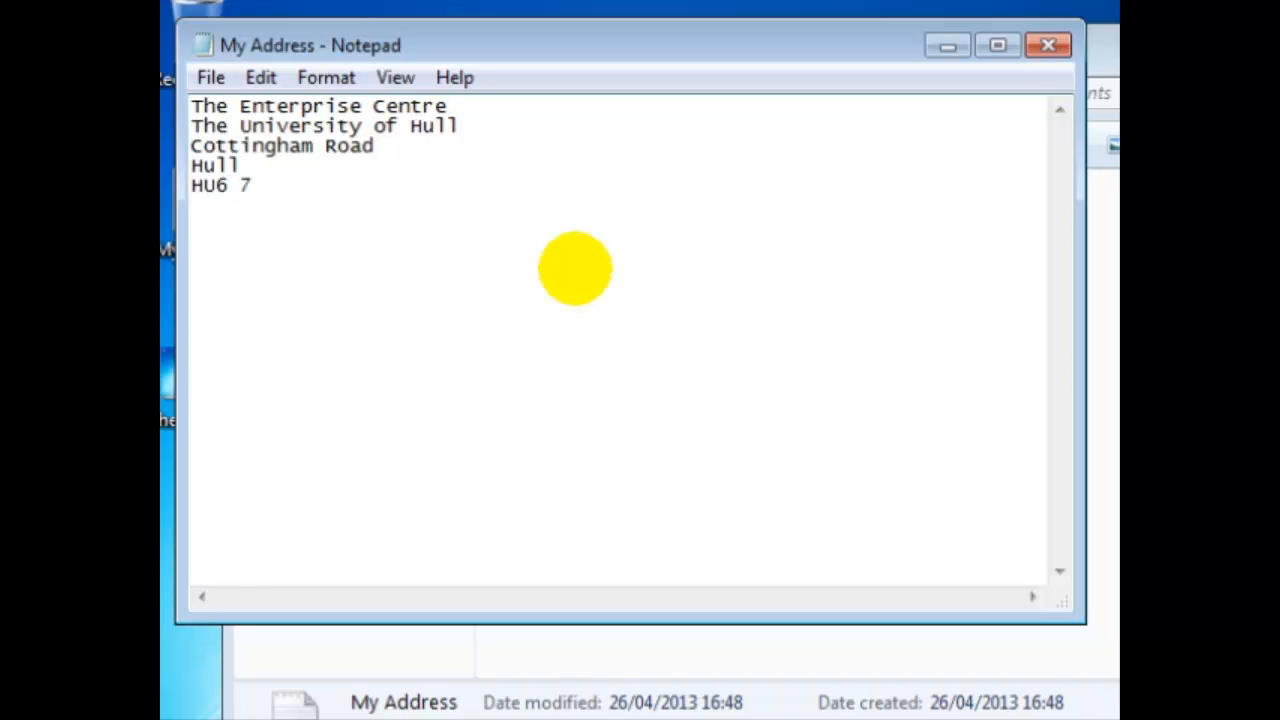
{"action": "type", "text": "RX"}
{"action": "key", "text": "Return"}
{"action": "left_click", "coordinate": [211, 80]}
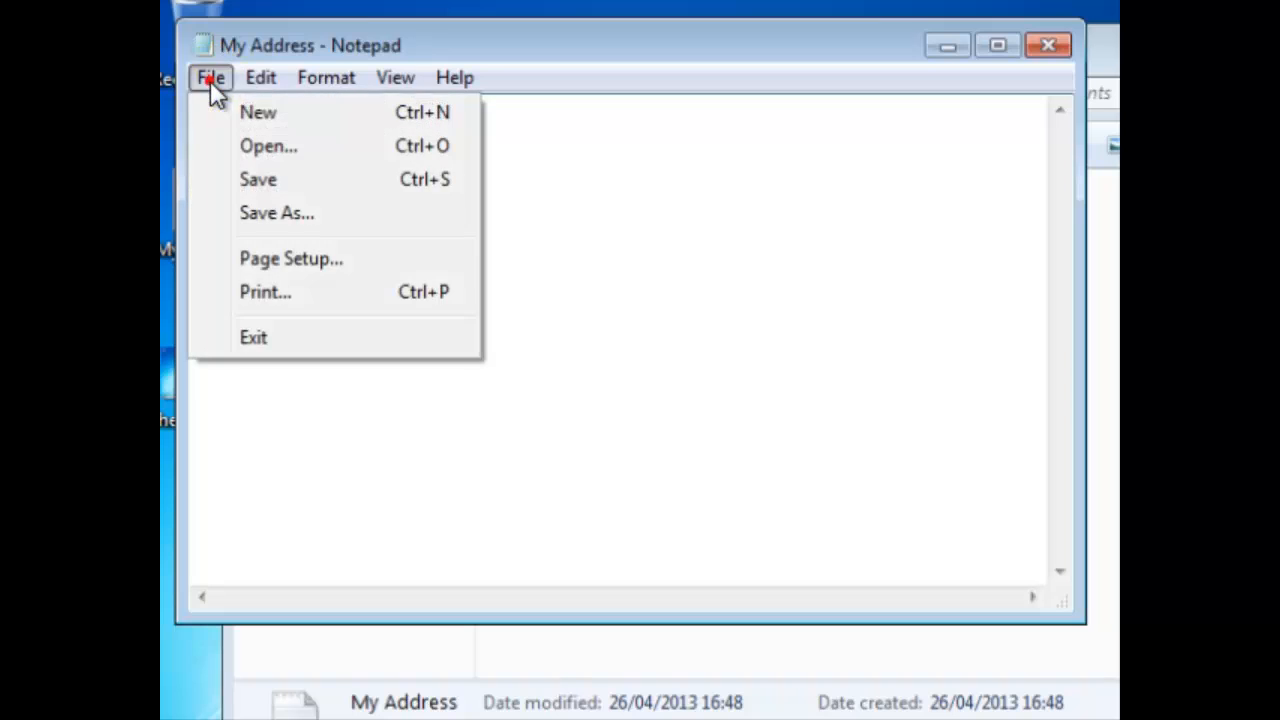
{"action": "left_click", "coordinate": [268, 181]}
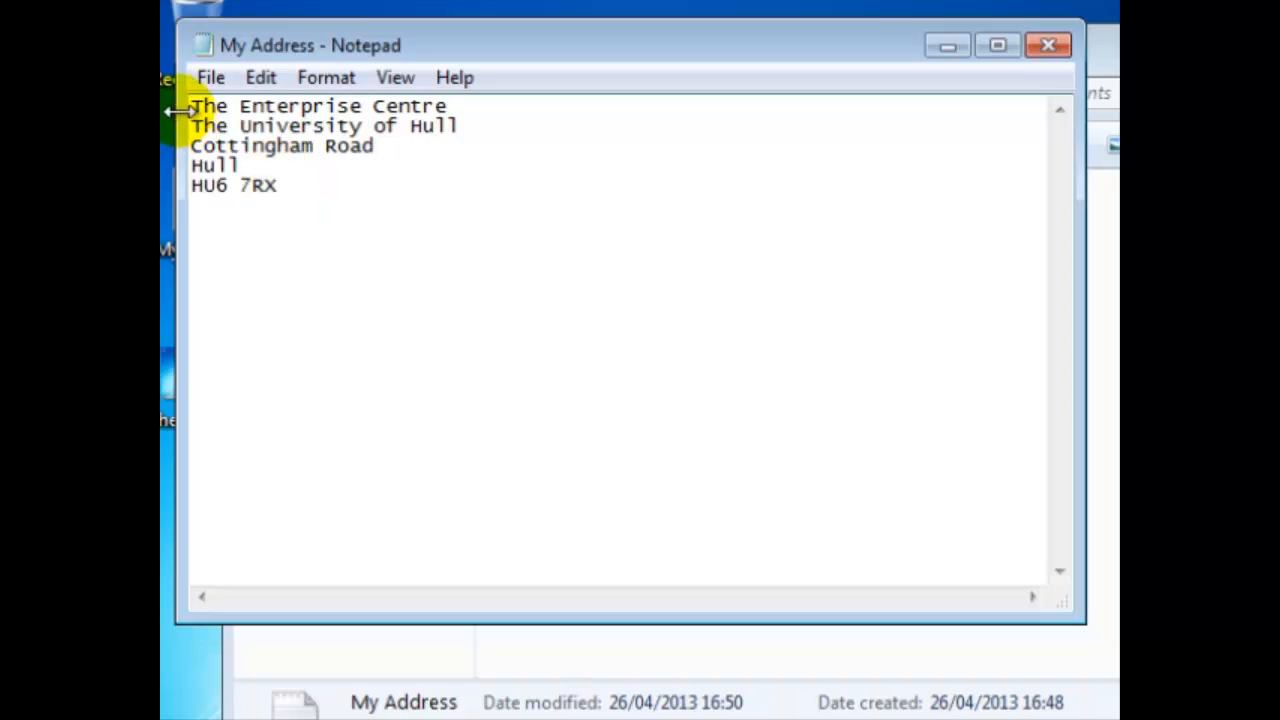
- Copy all five lines of the postal address in the My Address document and exit that document
{"action": "left_click_drag", "start_coordinate": [194, 104], "coordinate": [304, 181]}
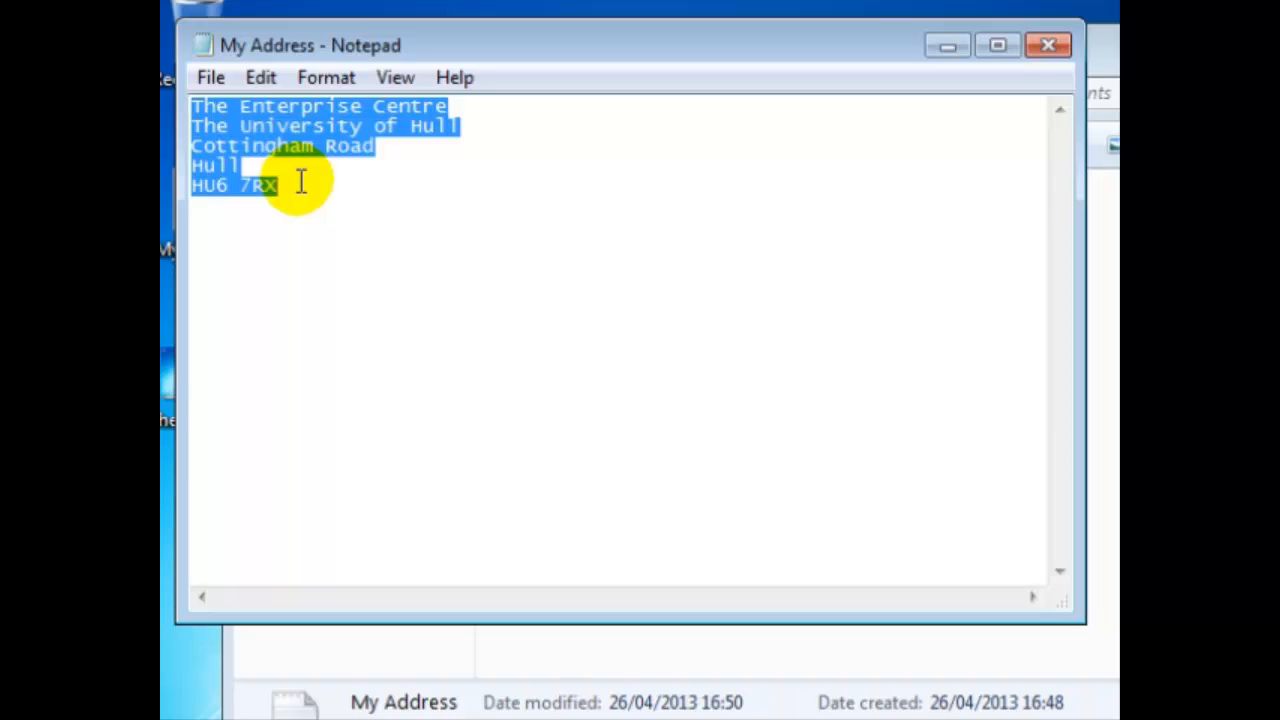
{"action": "left_click", "coordinate": [260, 79]}
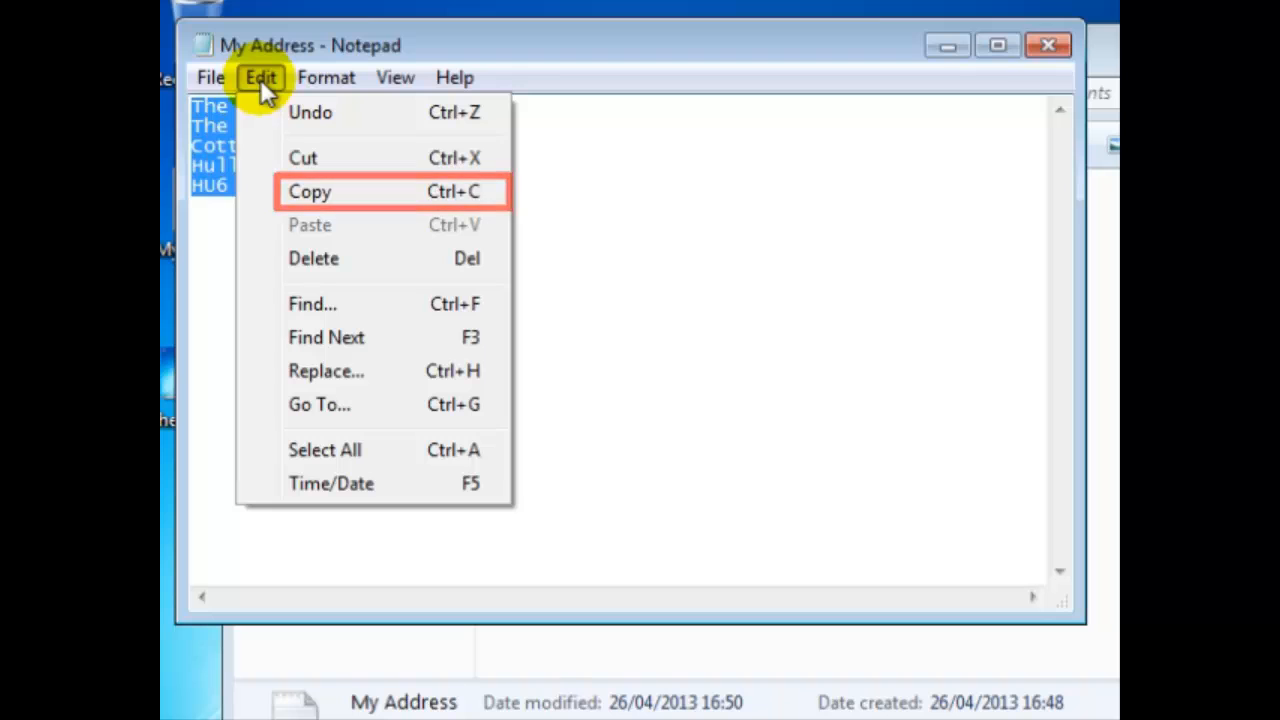
{"action": "left_click", "coordinate": [303, 192]}
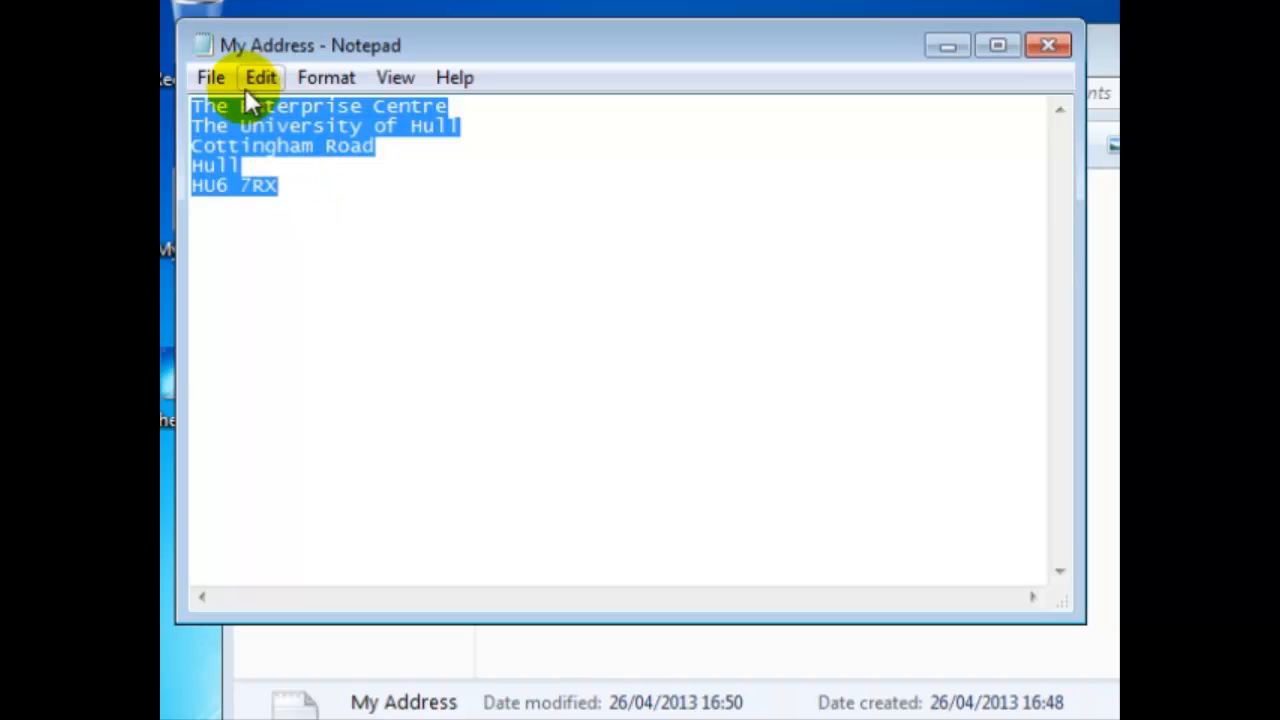
{"action": "left_click", "coordinate": [213, 80]}
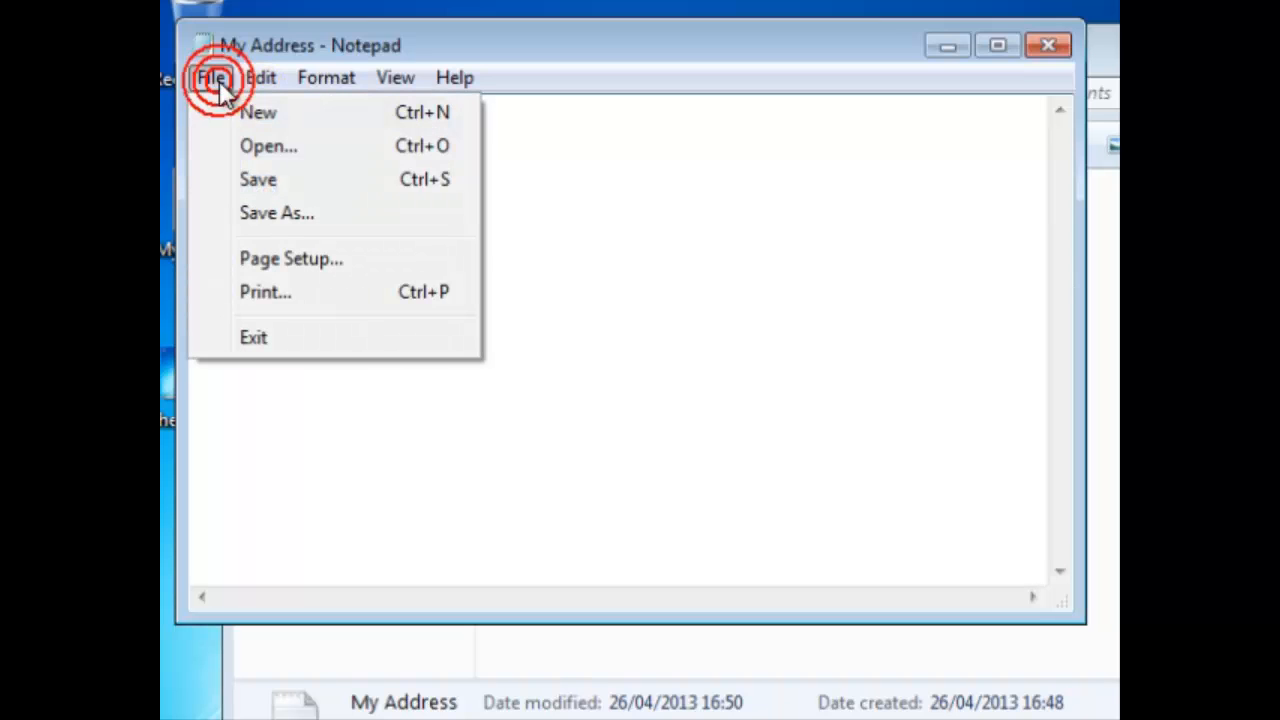
{"action": "left_click", "coordinate": [257, 340]}
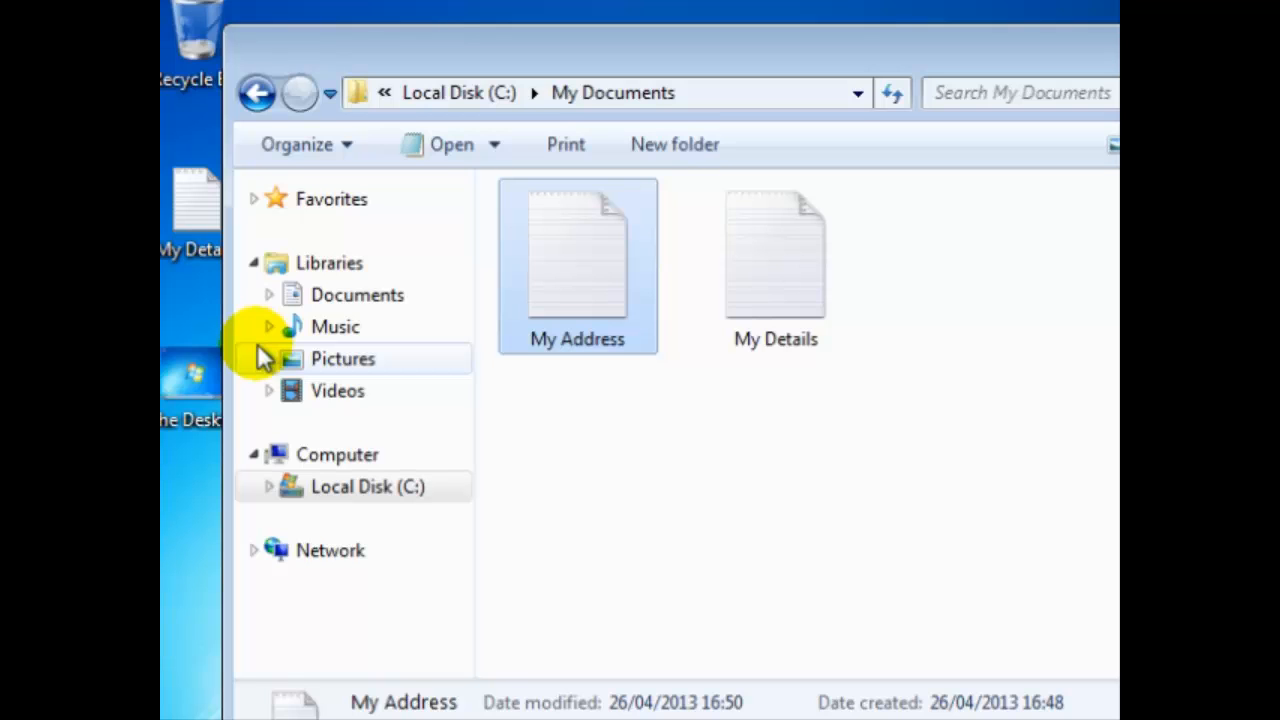
- Open the My Details document from My Documents and paste the copied address on a new line below Kanduit
{"action": "double_click", "coordinate": [767, 275]}
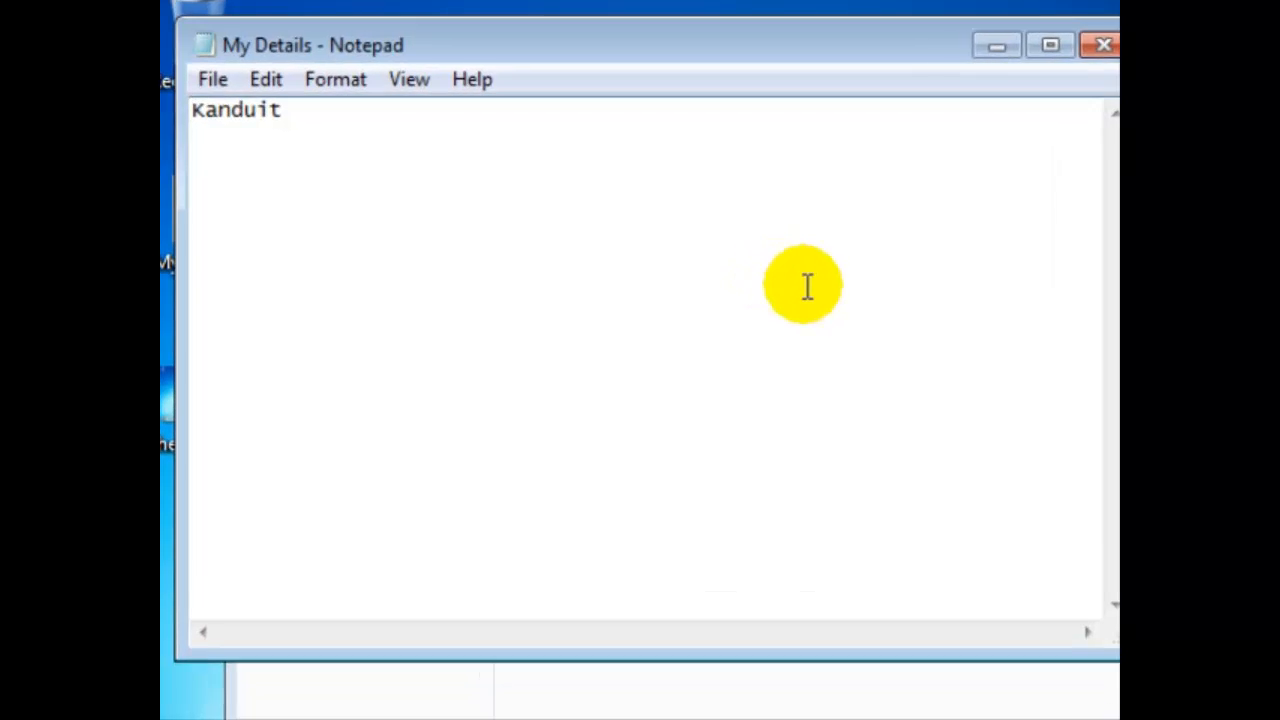
{"action": "left_click", "coordinate": [299, 115]}
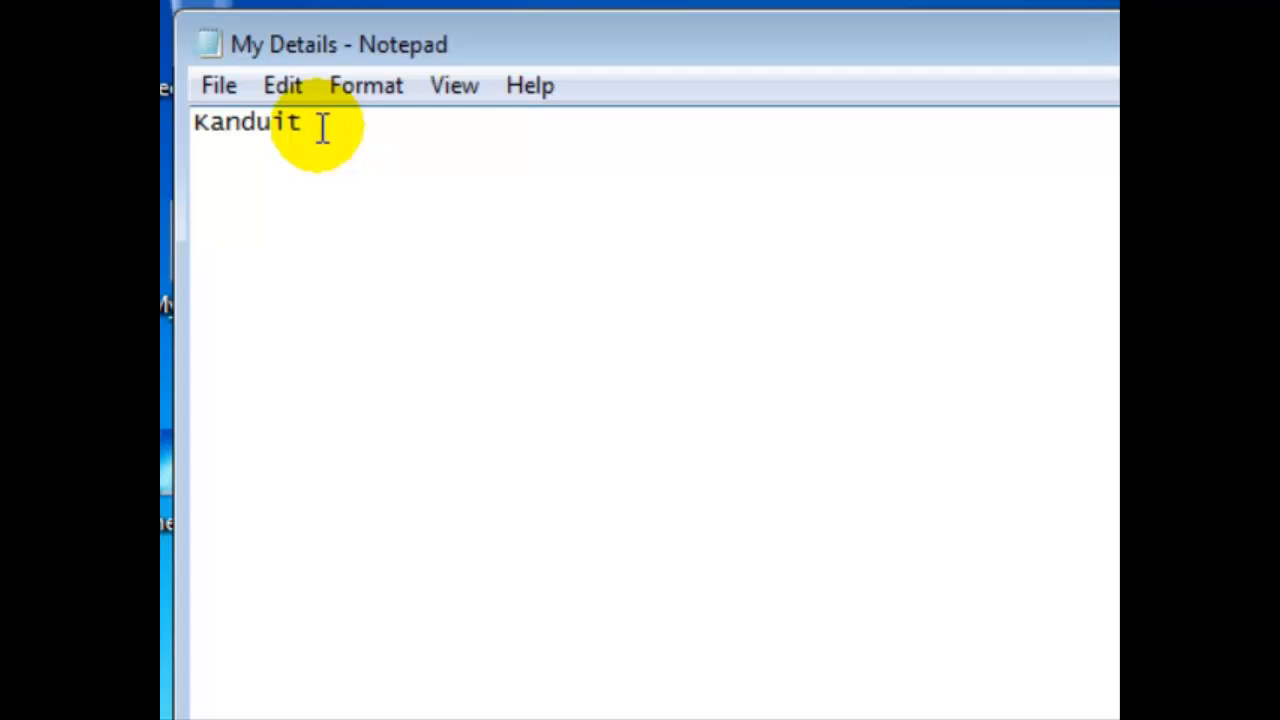
{"action": "key", "text": "Return"}
{"action": "left_click", "coordinate": [282, 86]}
{"action": "left_click", "coordinate": [350, 275]}
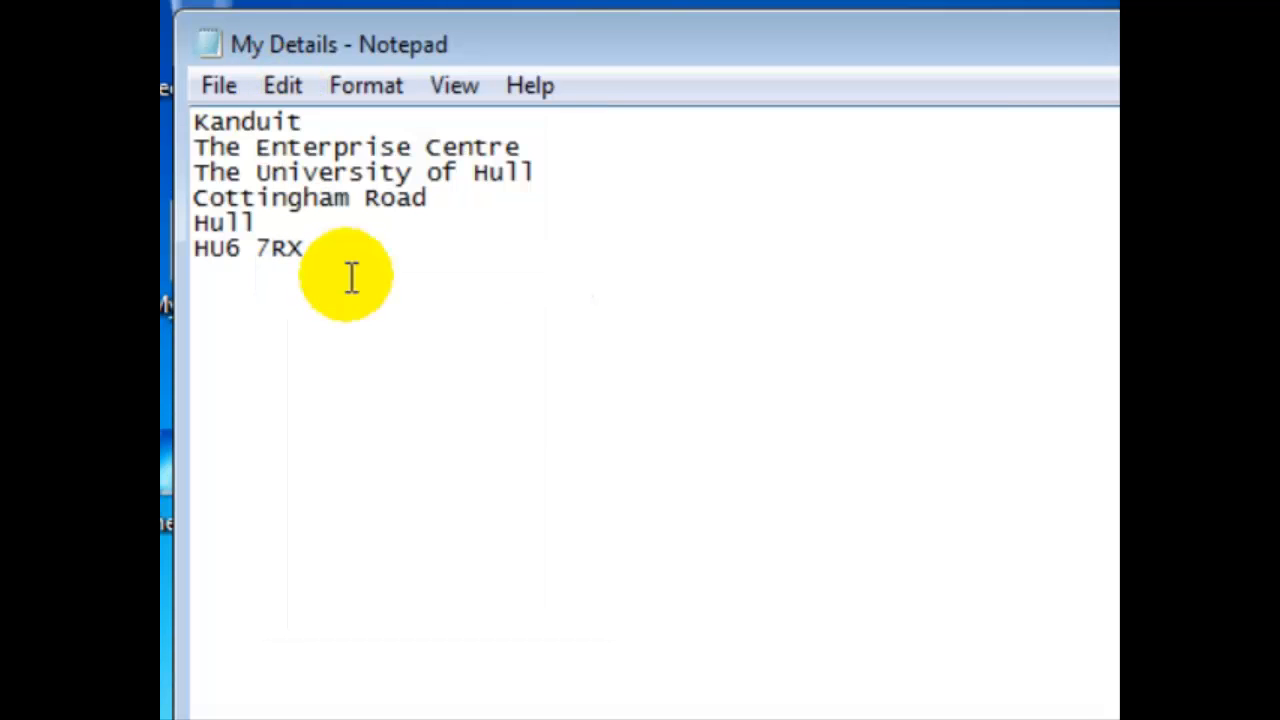
- Save the My Details document, then close it and the My Documents folder window
{"action": "left_click", "coordinate": [218, 86]}
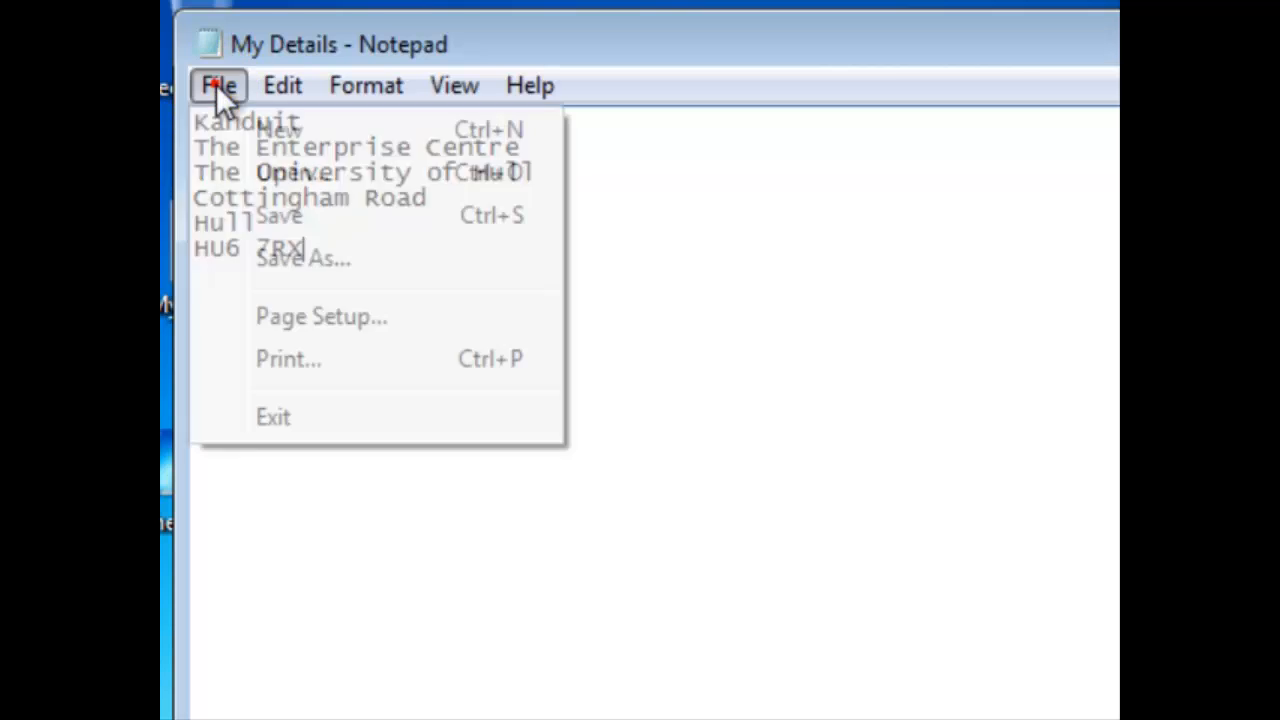
{"action": "left_click", "coordinate": [292, 215]}
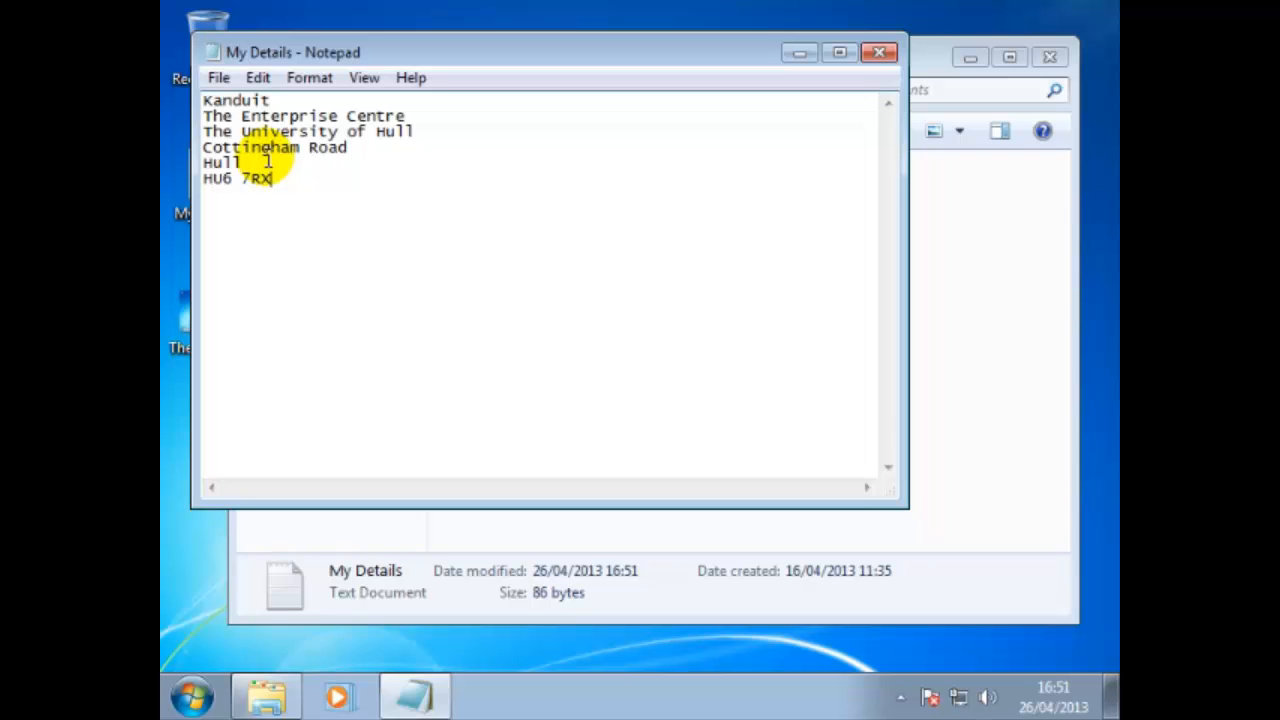
{"action": "left_click", "coordinate": [877, 55]}
{"action": "left_click", "coordinate": [1052, 58]}
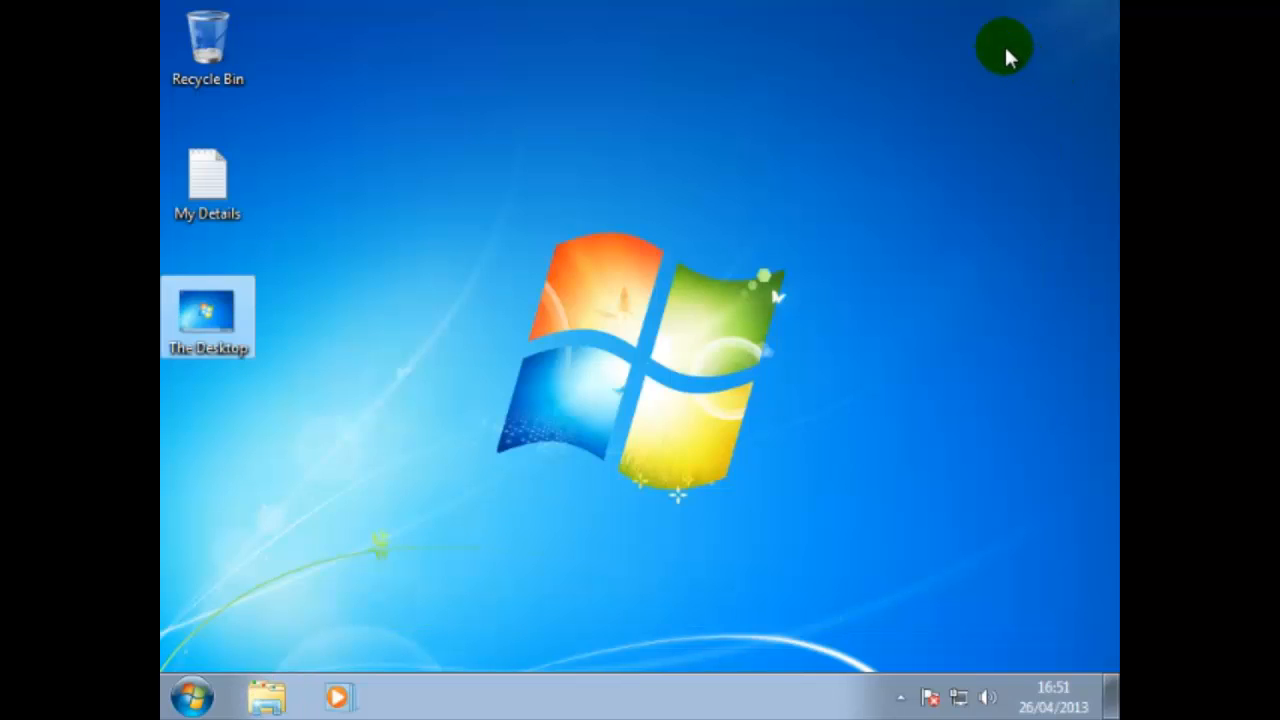
- Delete the My Details text file and The Desktop image from the desktop, sending both to the Recycle Bin
{"action": "left_click", "coordinate": [222, 203]}
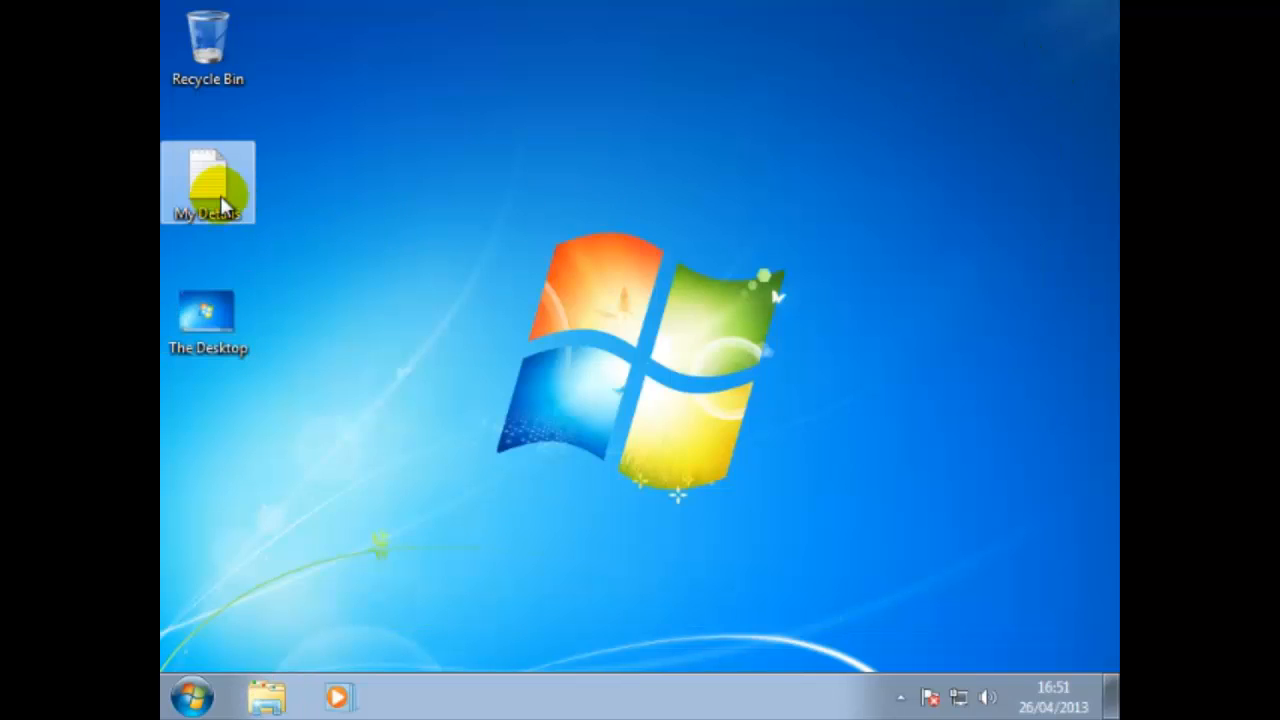
{"action": "key", "text": "Delete"}
{"action": "left_click", "coordinate": [736, 449]}
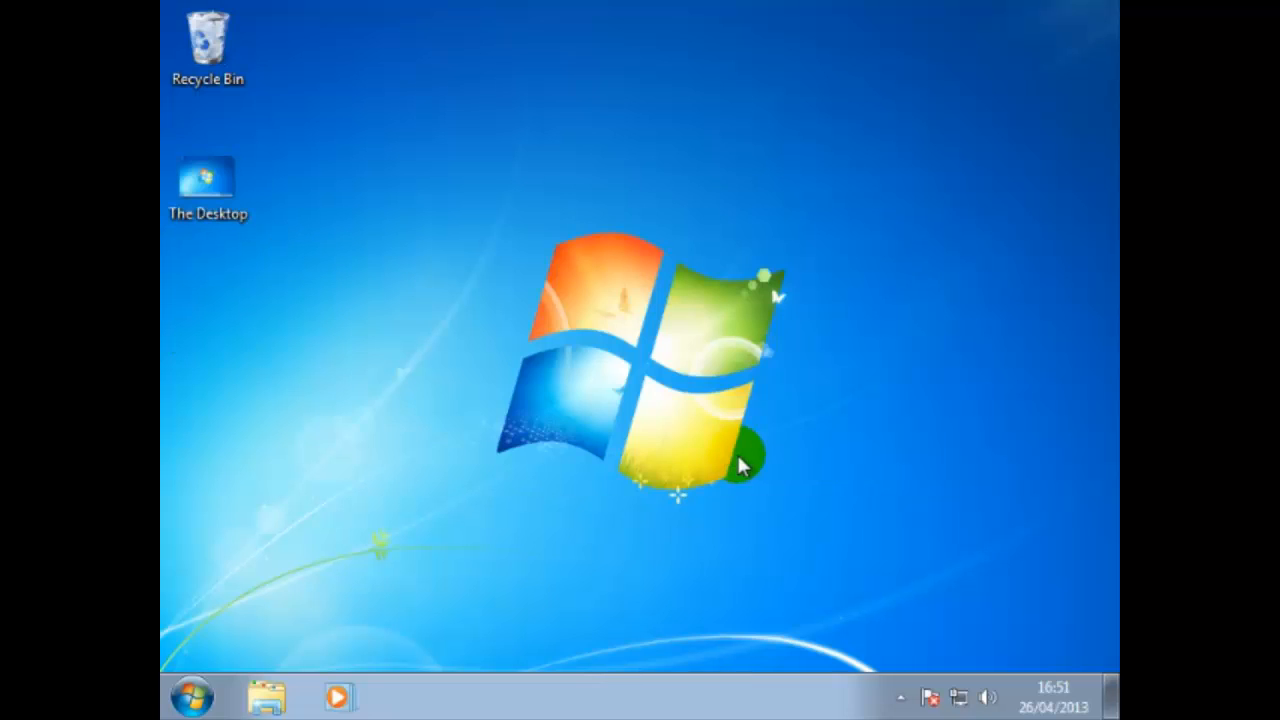
{"action": "left_click", "coordinate": [228, 210]}
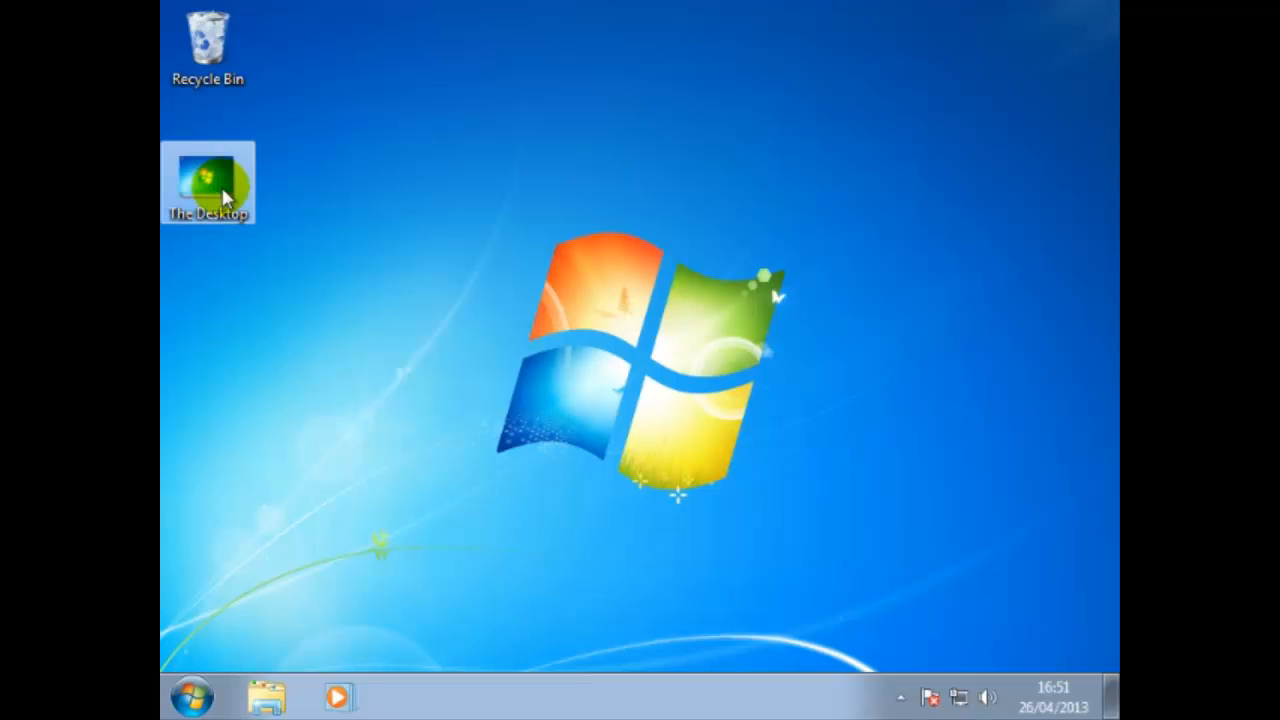
{"action": "key", "text": "Delete"}
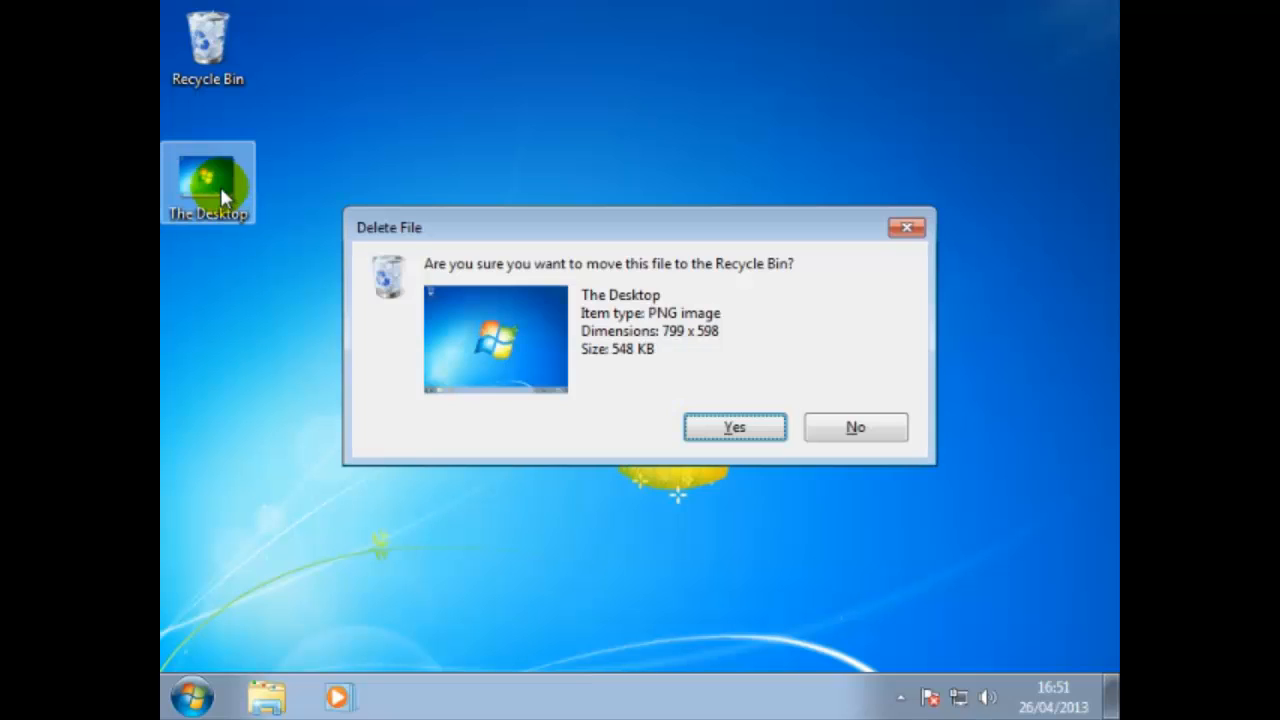
{"action": "left_click", "coordinate": [730, 430]}
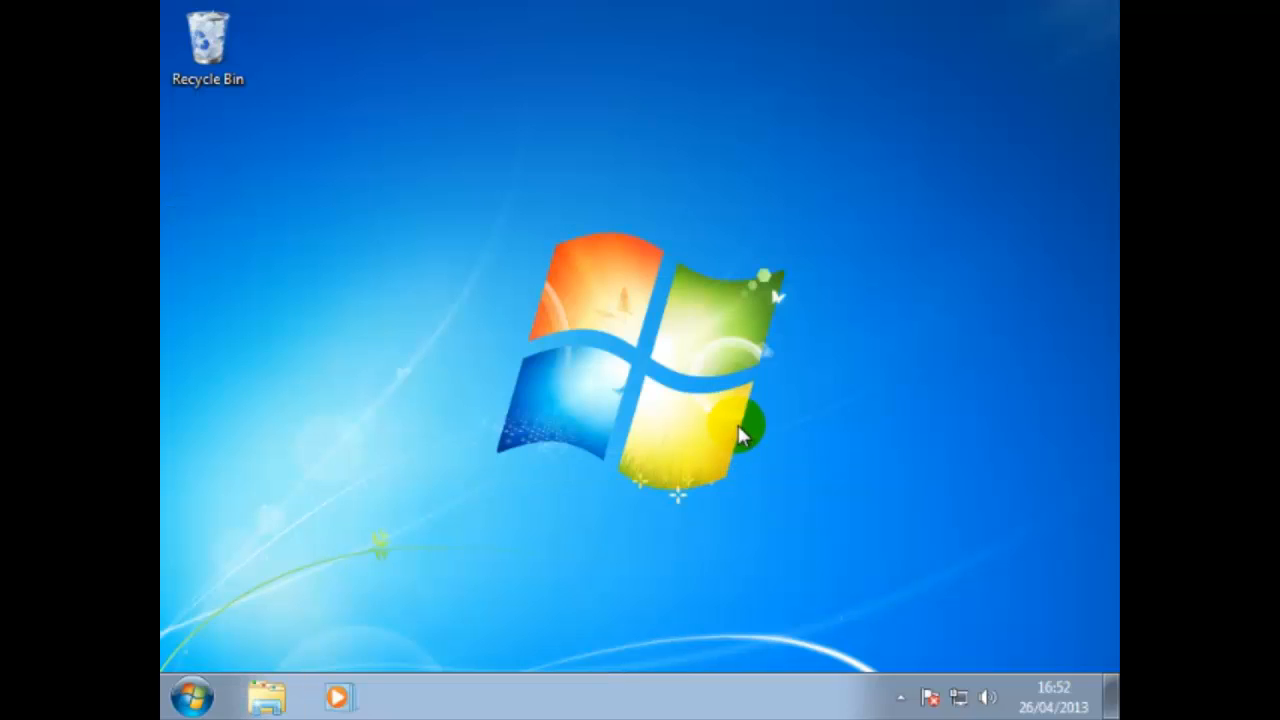
- Delete the My Documents folder from Local Disk (C:) to the Recycle Bin and close the Explorer window
{"action": "left_click", "coordinate": [193, 695]}
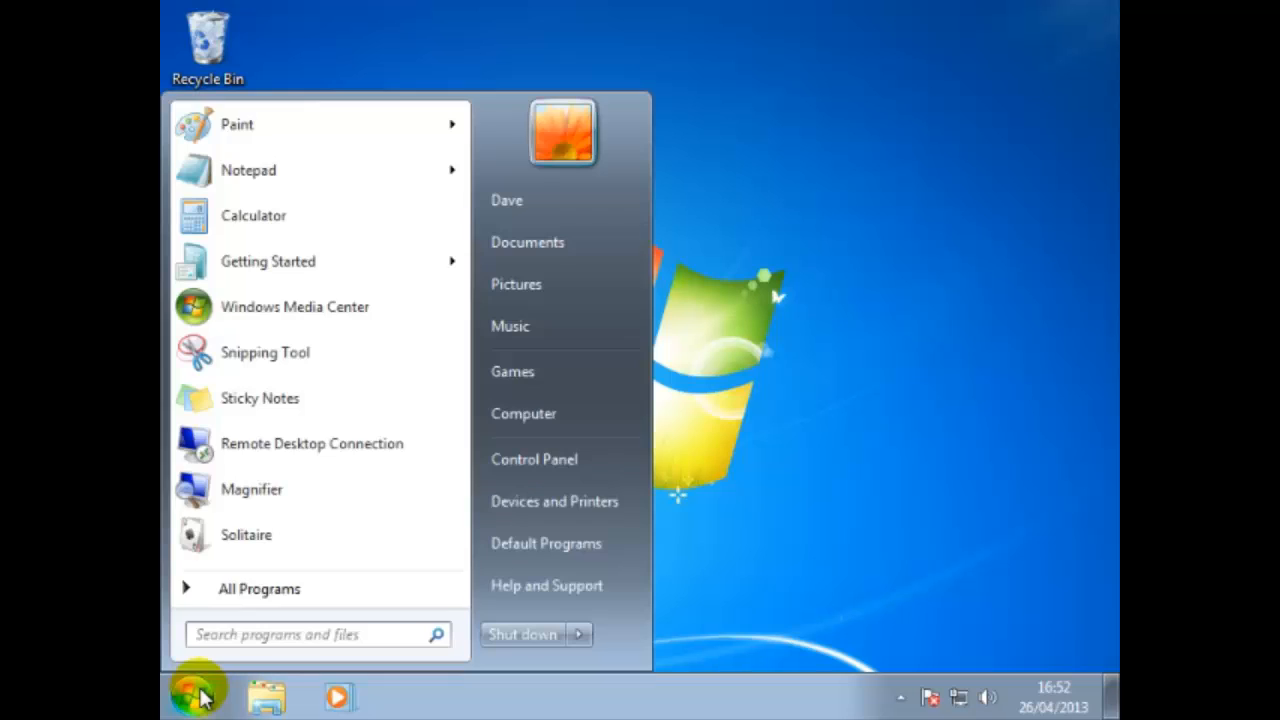
{"action": "left_click", "coordinate": [527, 417]}
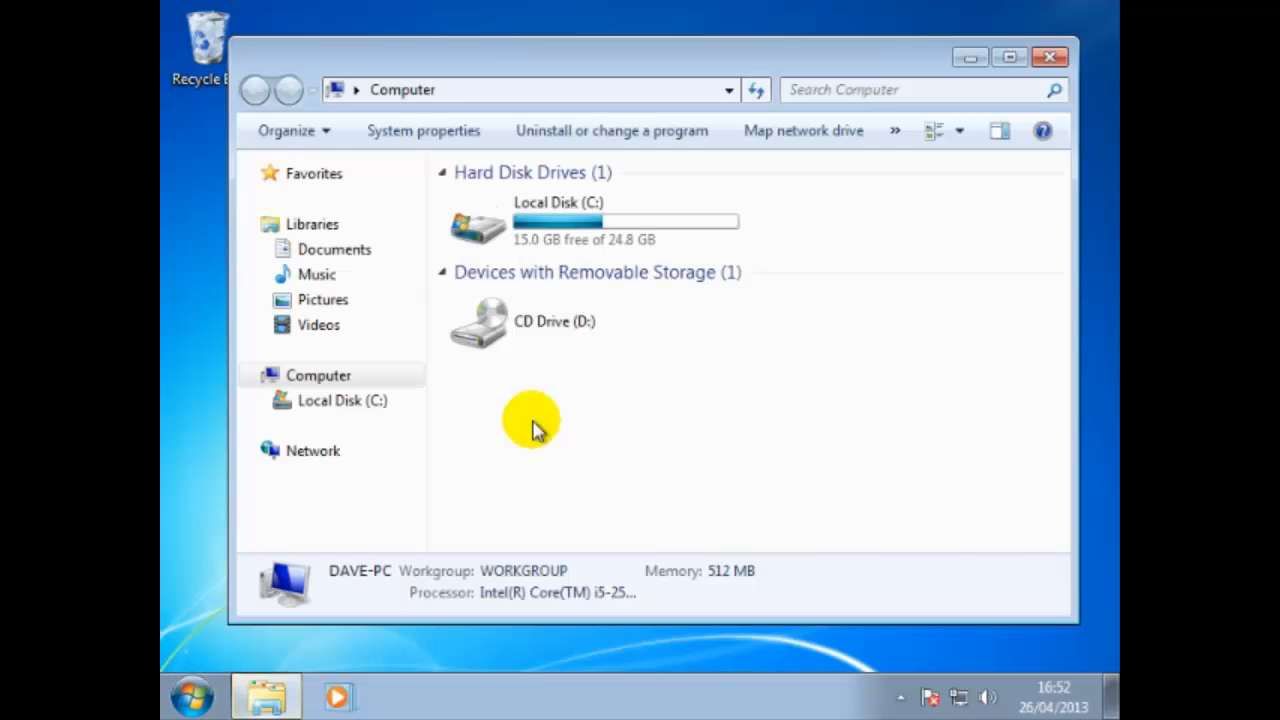
{"action": "double_click", "coordinate": [590, 224]}
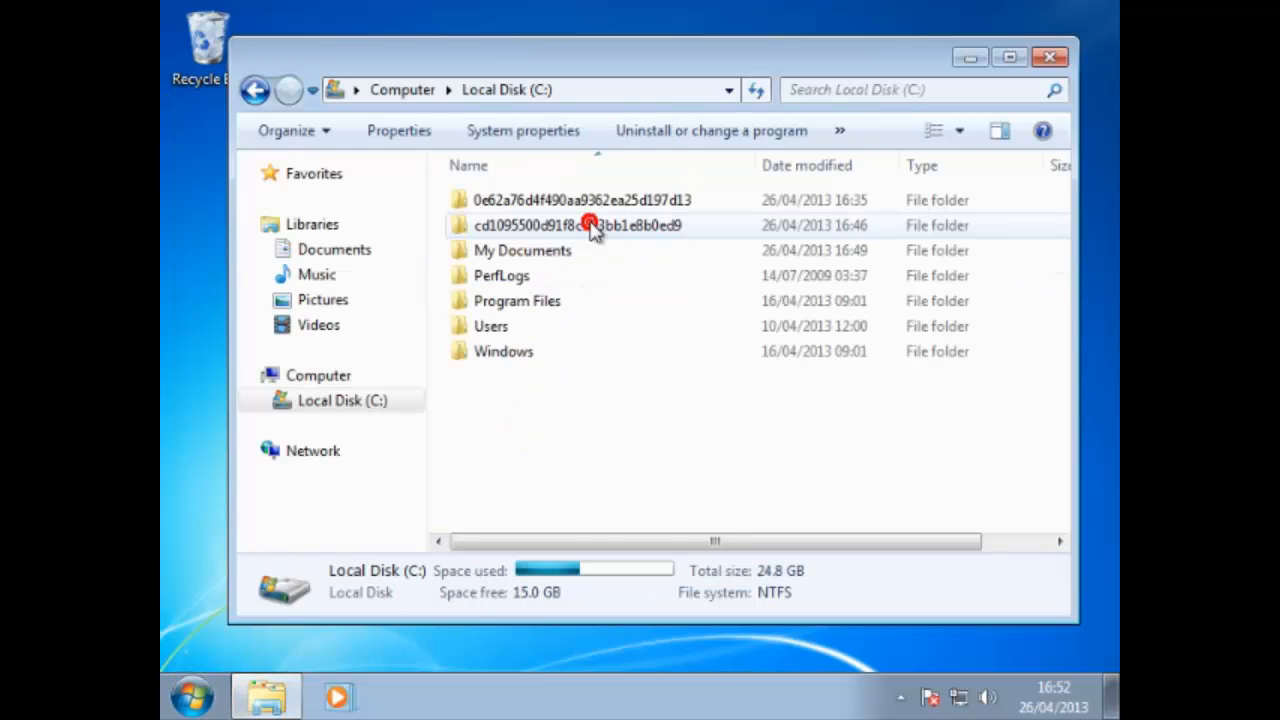
{"action": "left_click", "coordinate": [549, 251]}
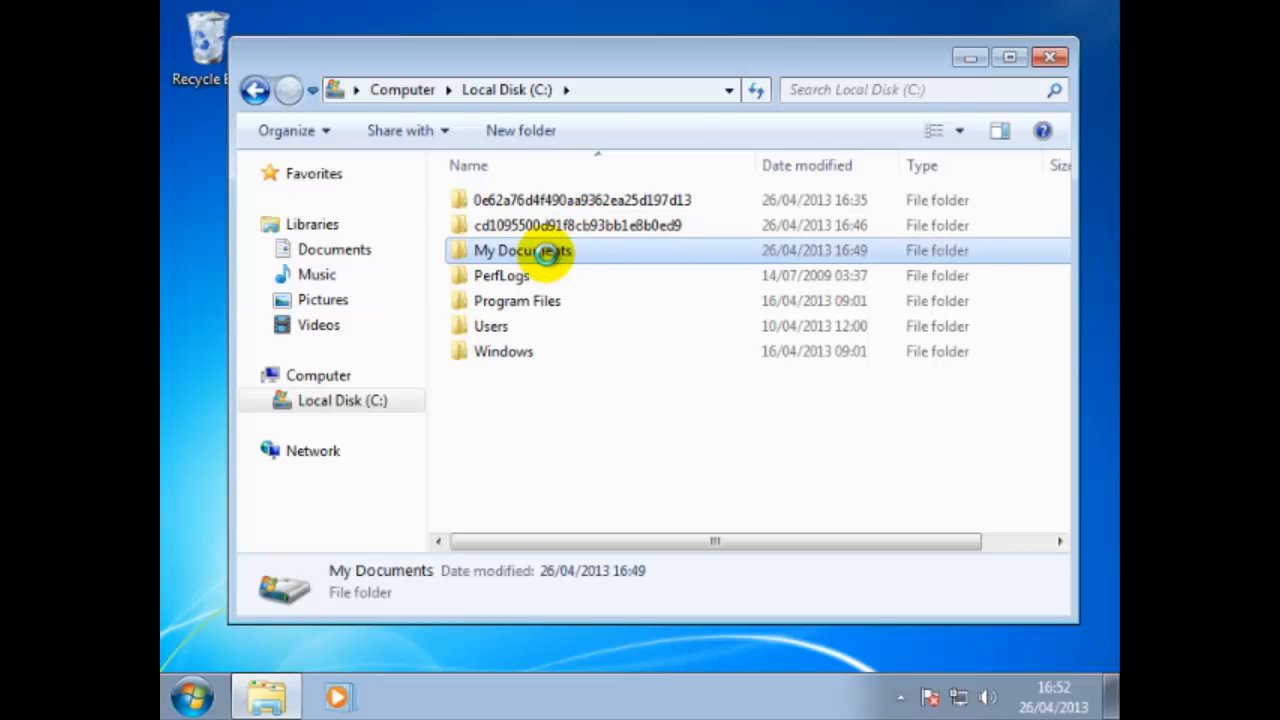
{"action": "right_click", "coordinate": [549, 253]}
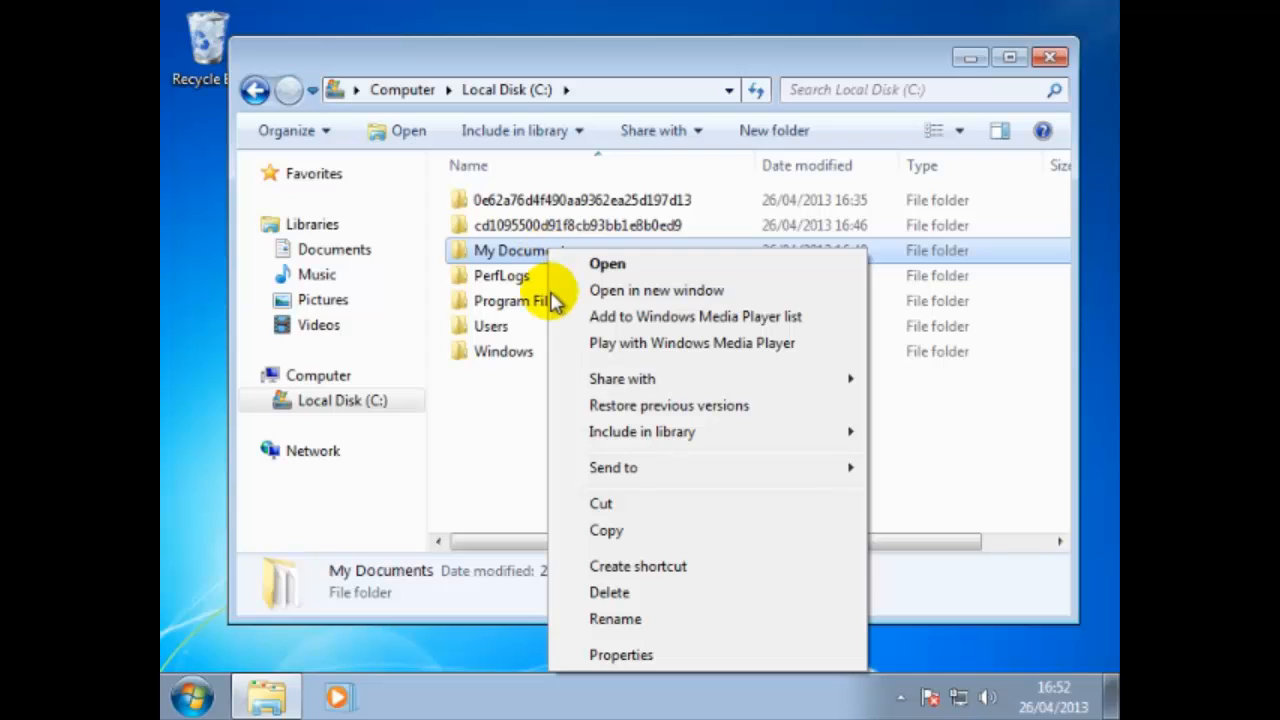
{"action": "left_click", "coordinate": [614, 594]}
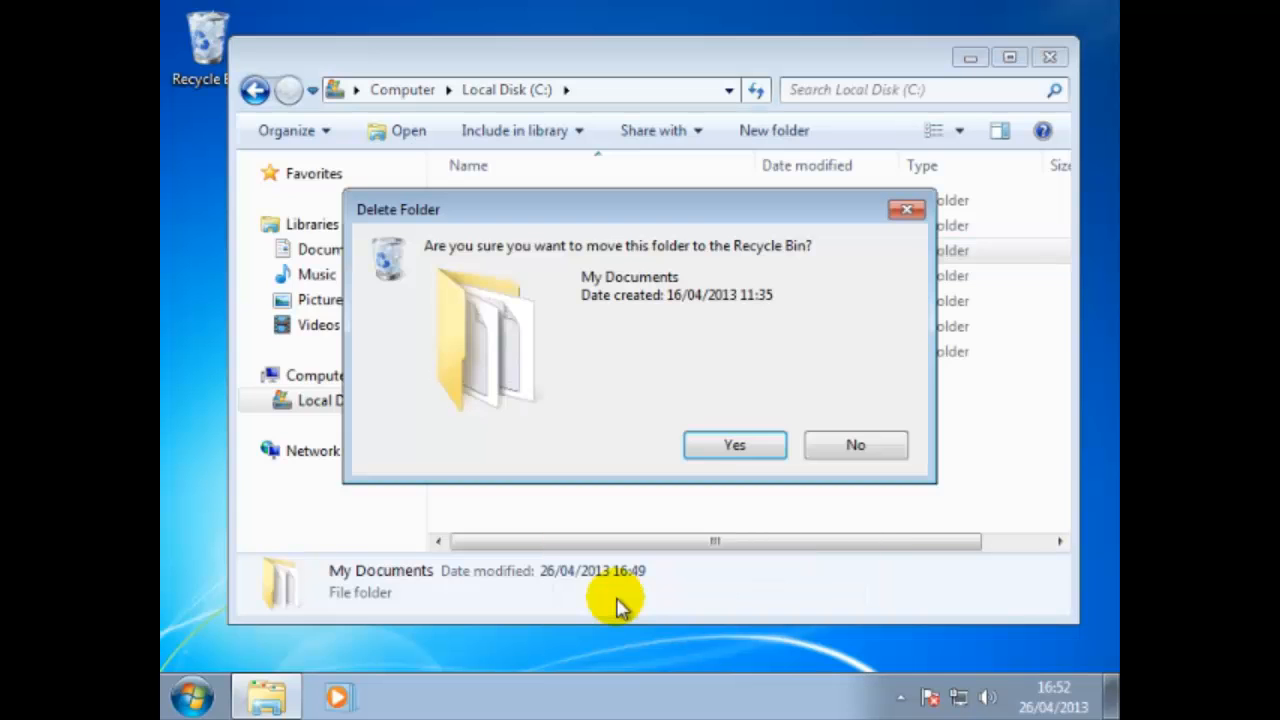
{"action": "left_click", "coordinate": [724, 453]}
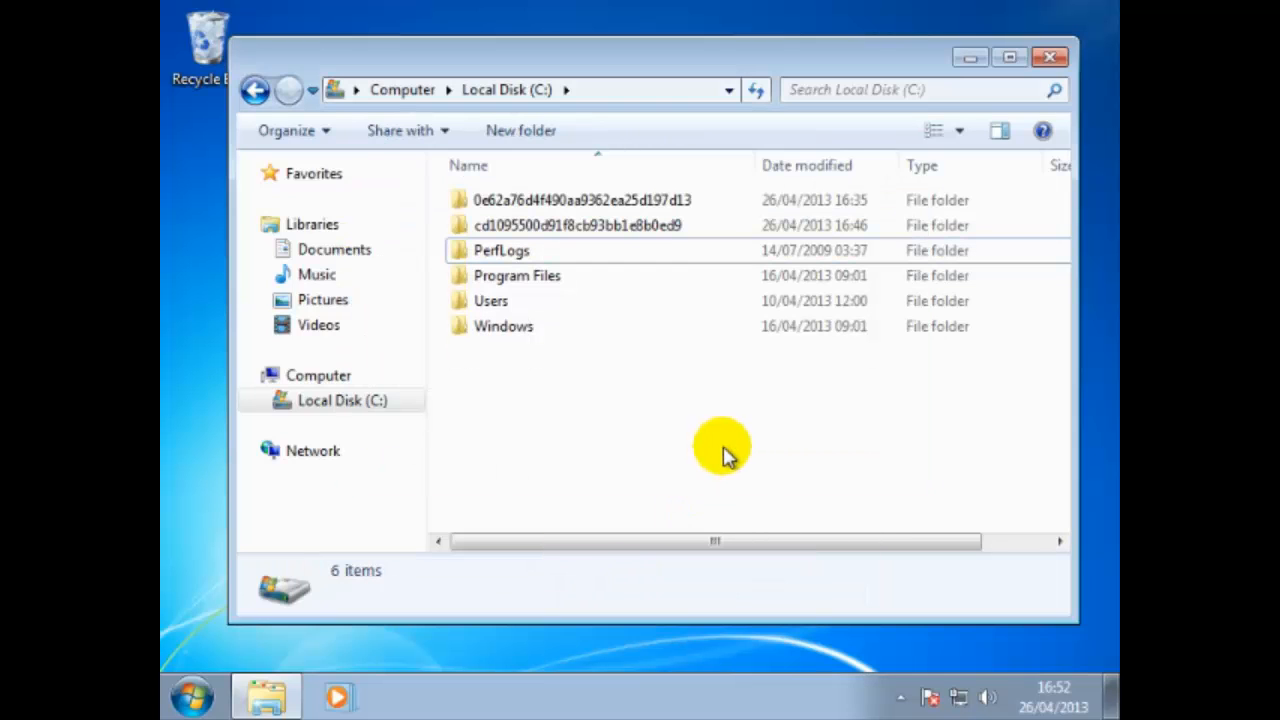
{"action": "left_click", "coordinate": [1050, 57]}
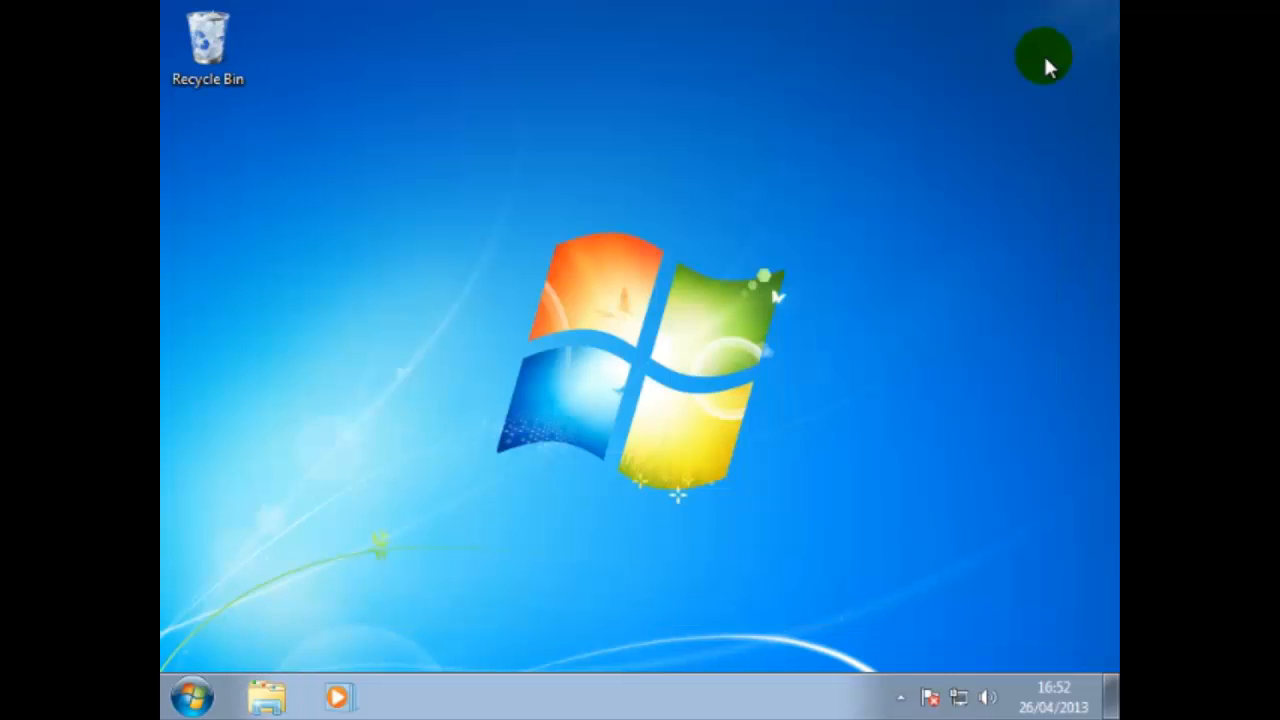
- Empty the Recycle Bin, permanently deleting everything in it
{"action": "right_click", "coordinate": [203, 45]}
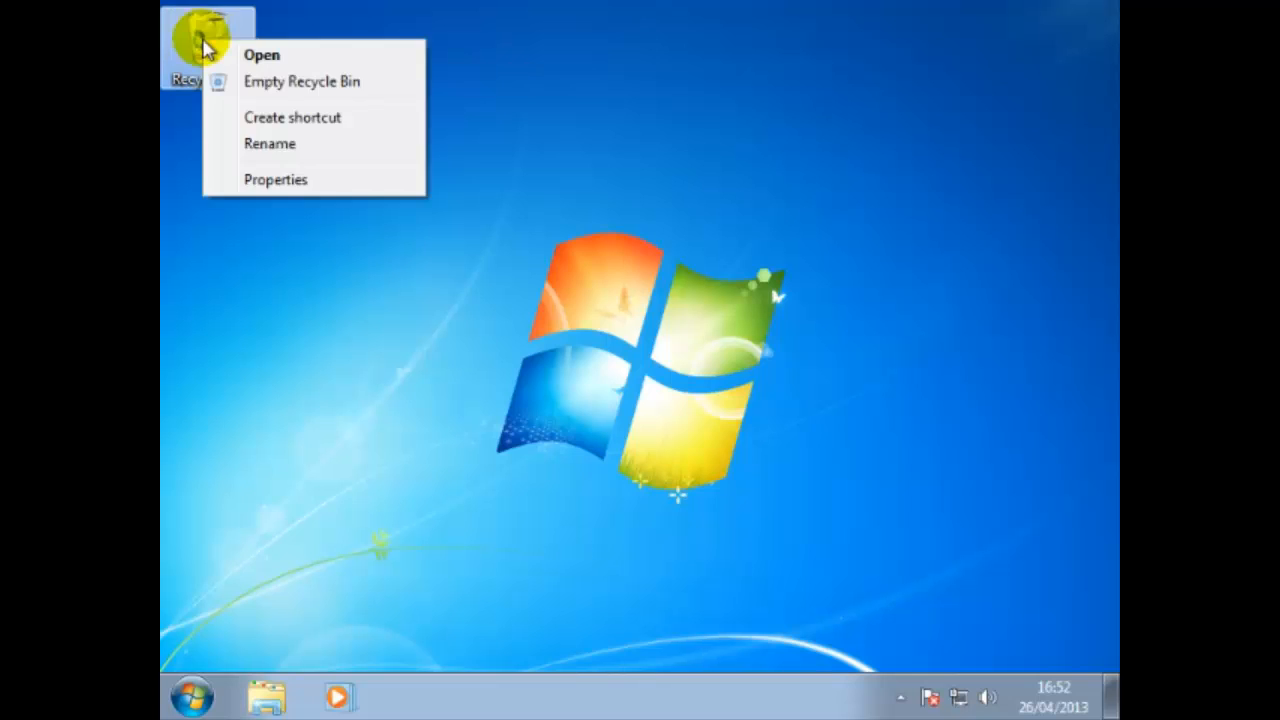
{"action": "left_click", "coordinate": [337, 84]}
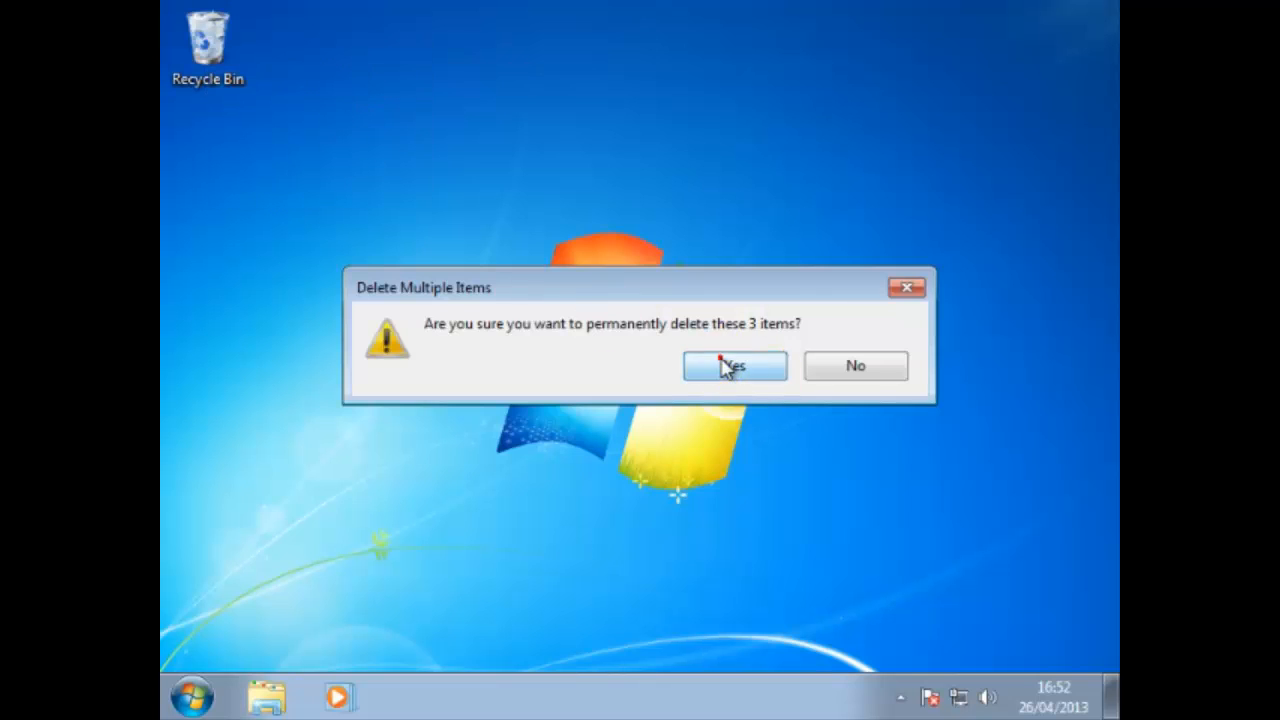
{"action": "left_click", "coordinate": [731, 364]}
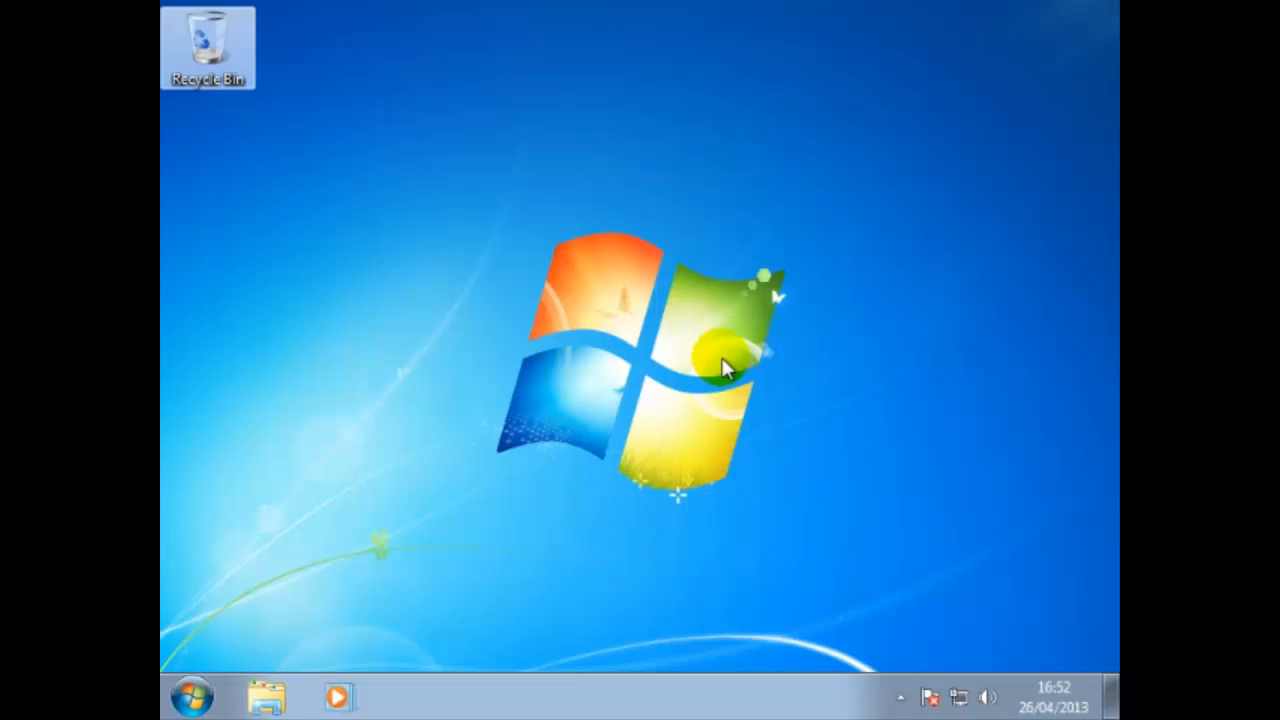